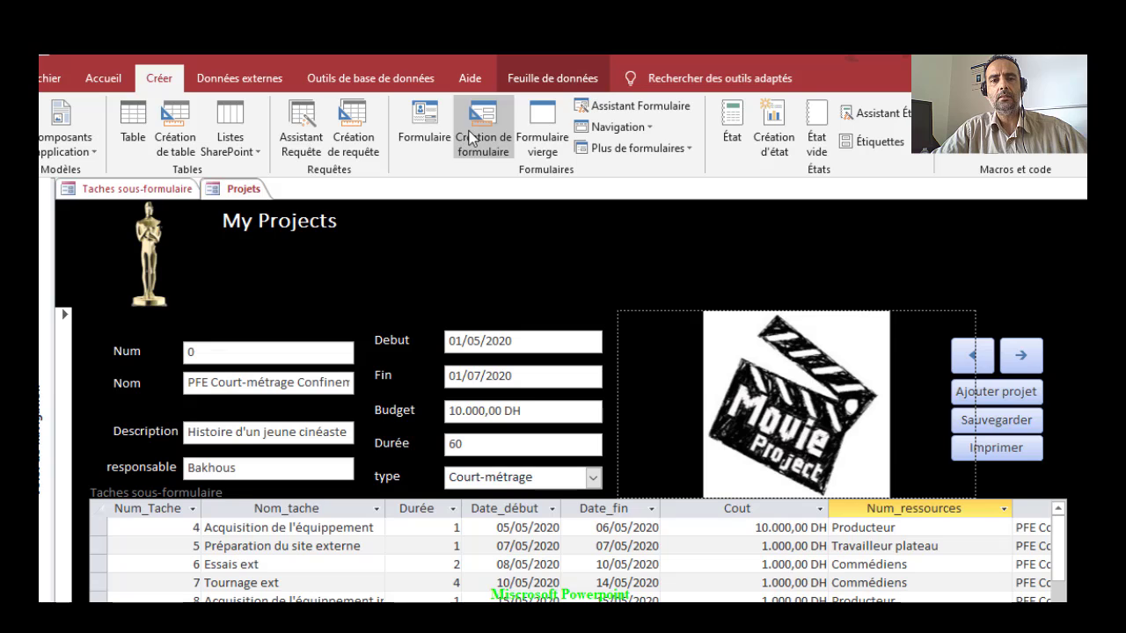
Step: Select the ressources table in the object list, create a blank form and give its layout area more width
left_click(47, 211)
left_click(88, 280)
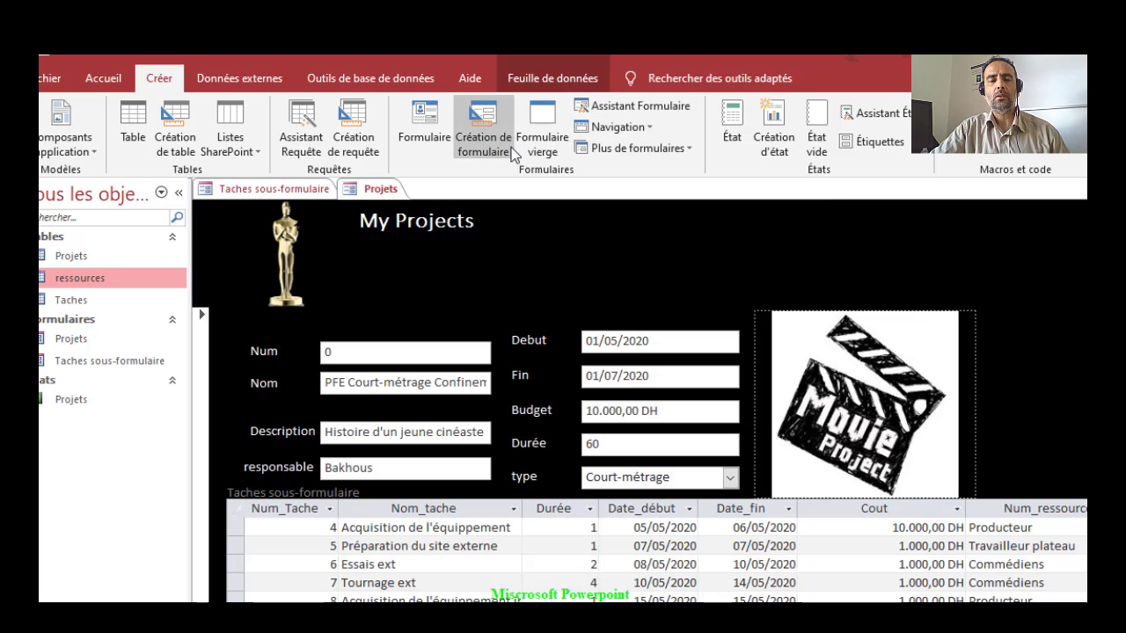
left_click(558, 129)
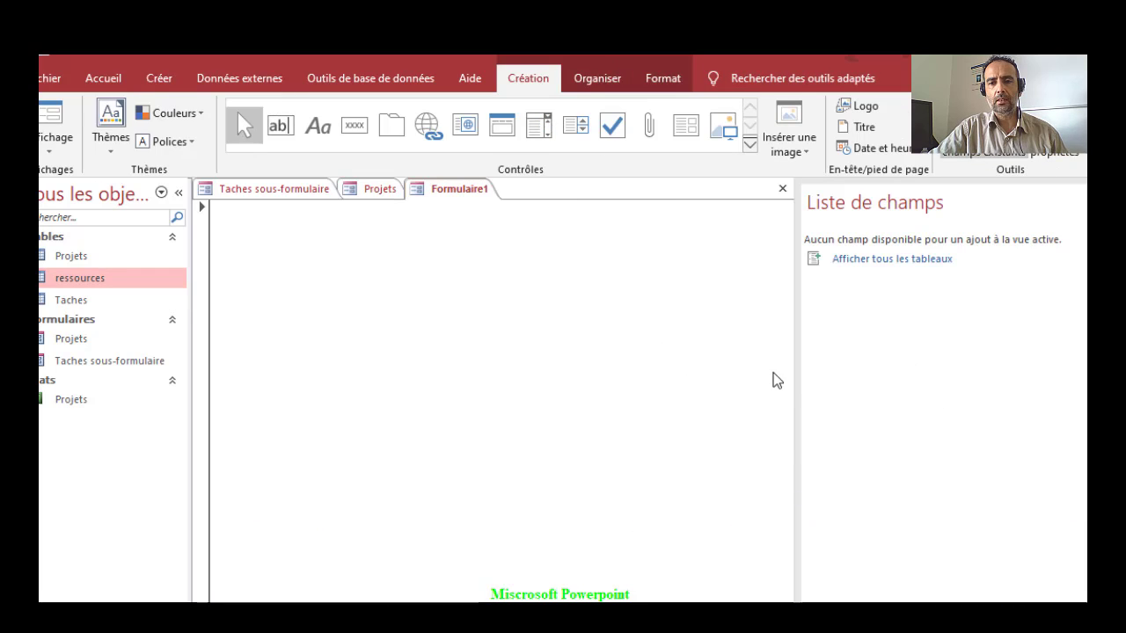
left_click_drag(796, 369, 990, 367)
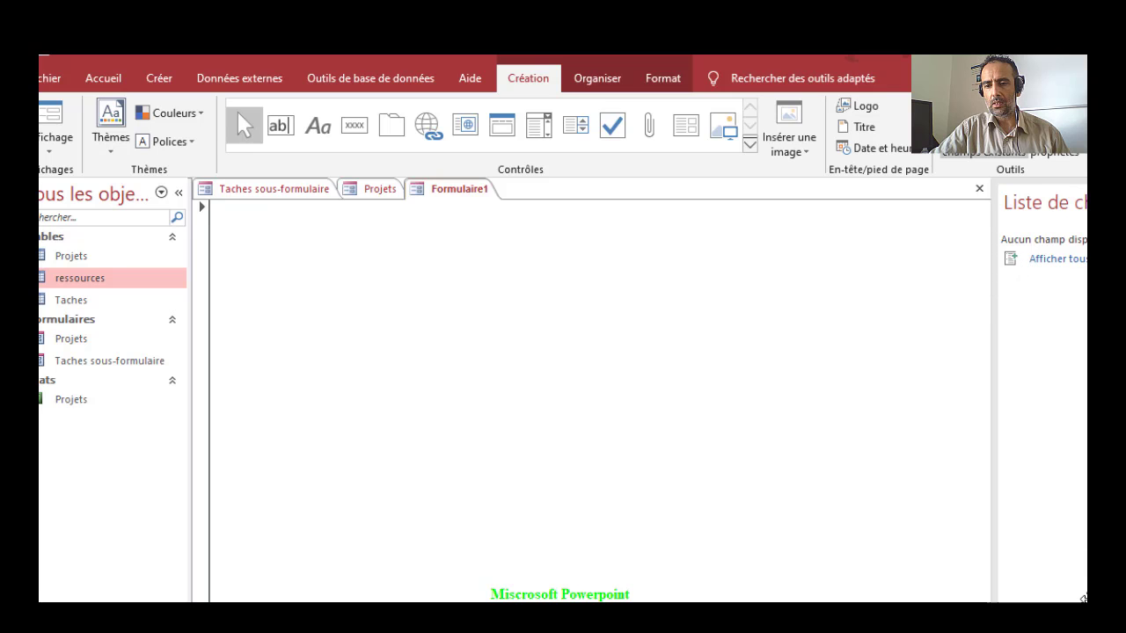
Step: Add the Num_ressource, Nom_ressource, Type_ressource and Cout_ressource fields of the ressources table to the blank form
left_click(1013, 264)
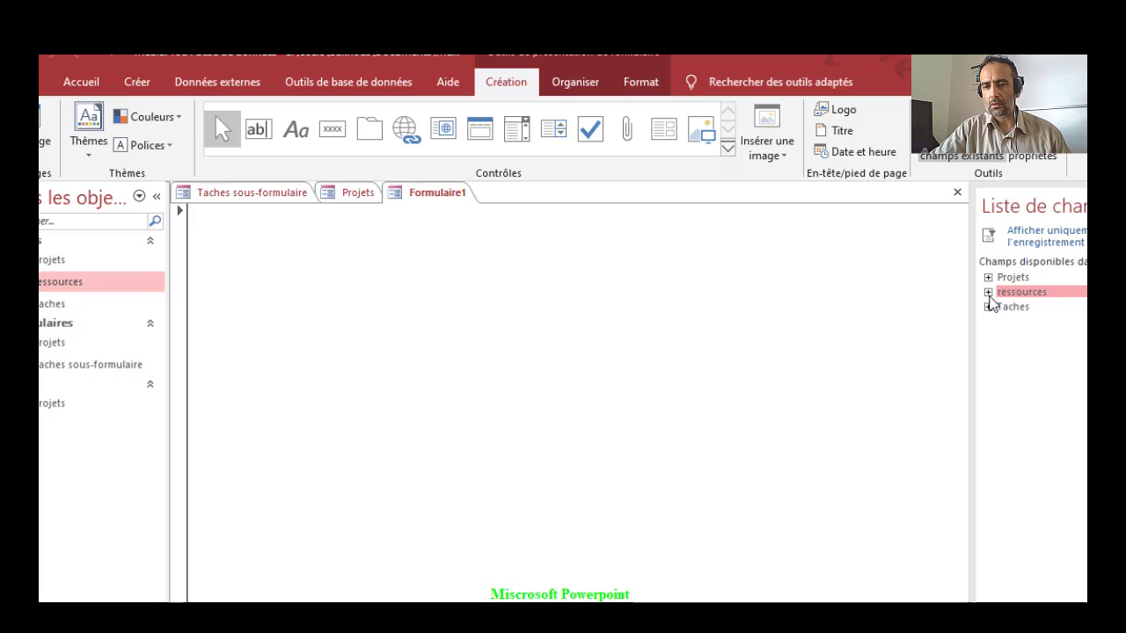
left_click(987, 292)
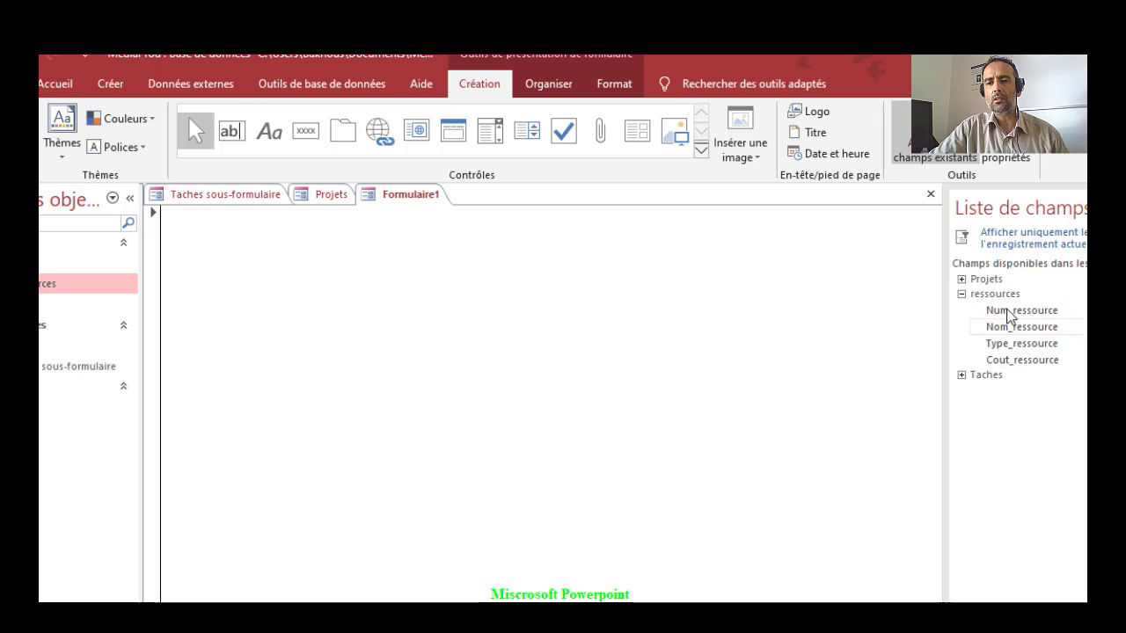
left_click_drag(1012, 310, 382, 314)
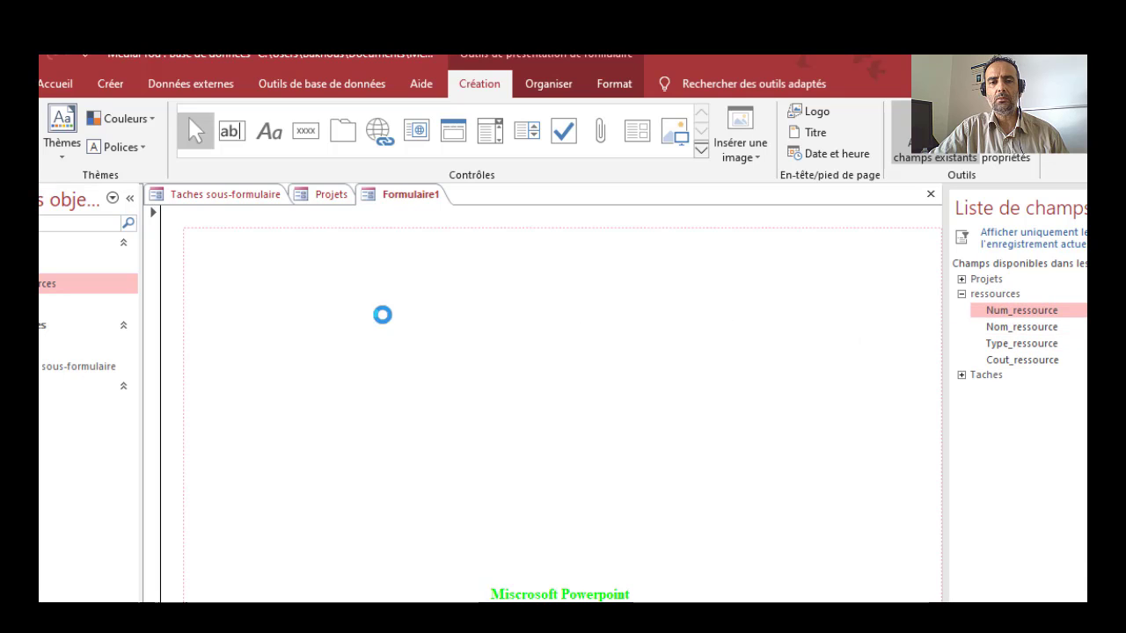
left_click_drag(1040, 319, 278, 300)
left_click_drag(1021, 329, 264, 299)
left_click_drag(1047, 354, 230, 319)
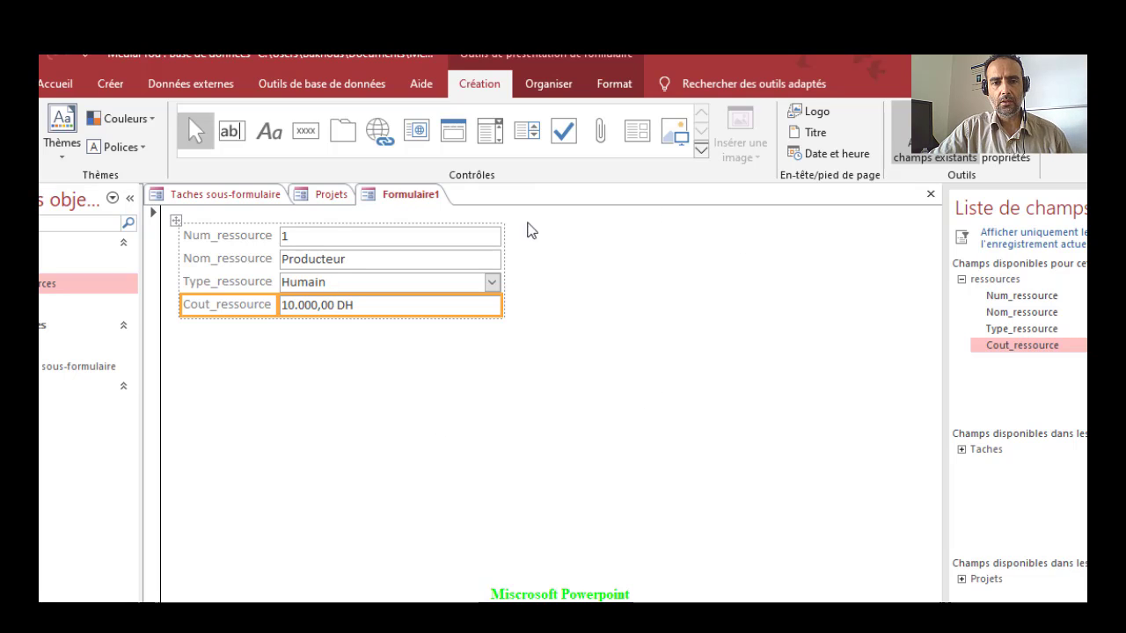
left_click(682, 350)
left_click(411, 196)
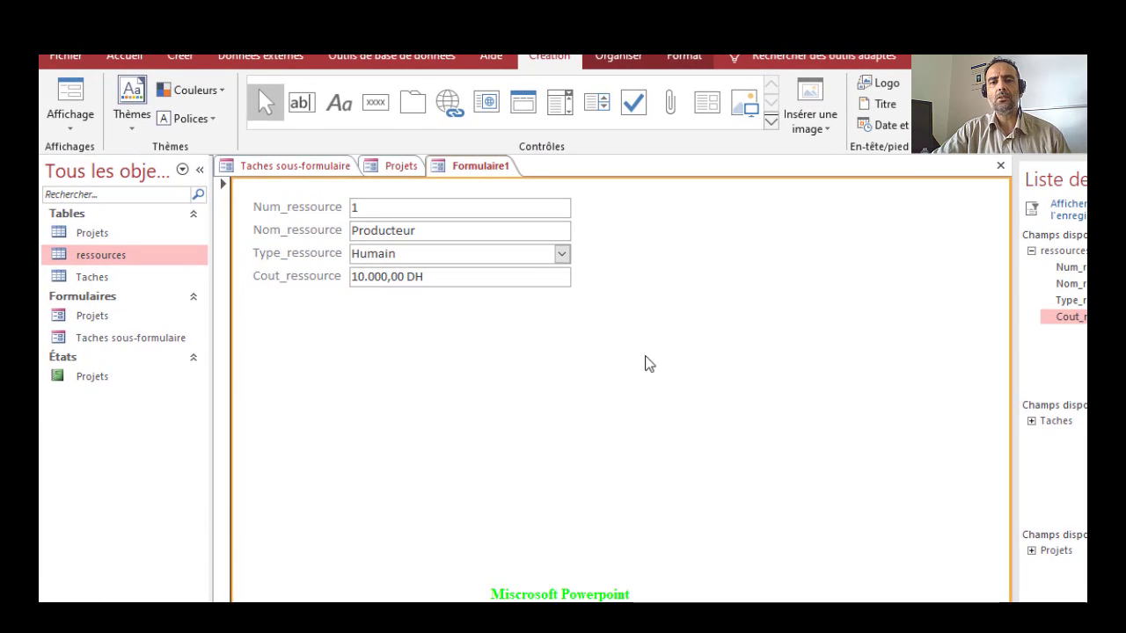
Step: Switch the new form from layout view to design view (Mode Création)
right_click(737, 331)
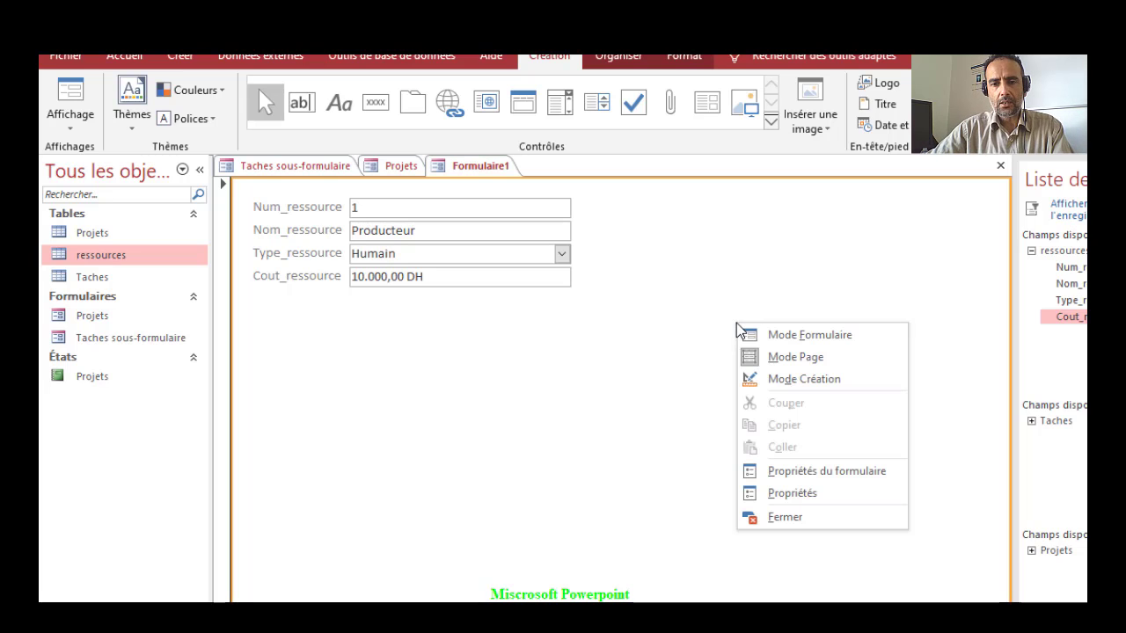
right_click(685, 249)
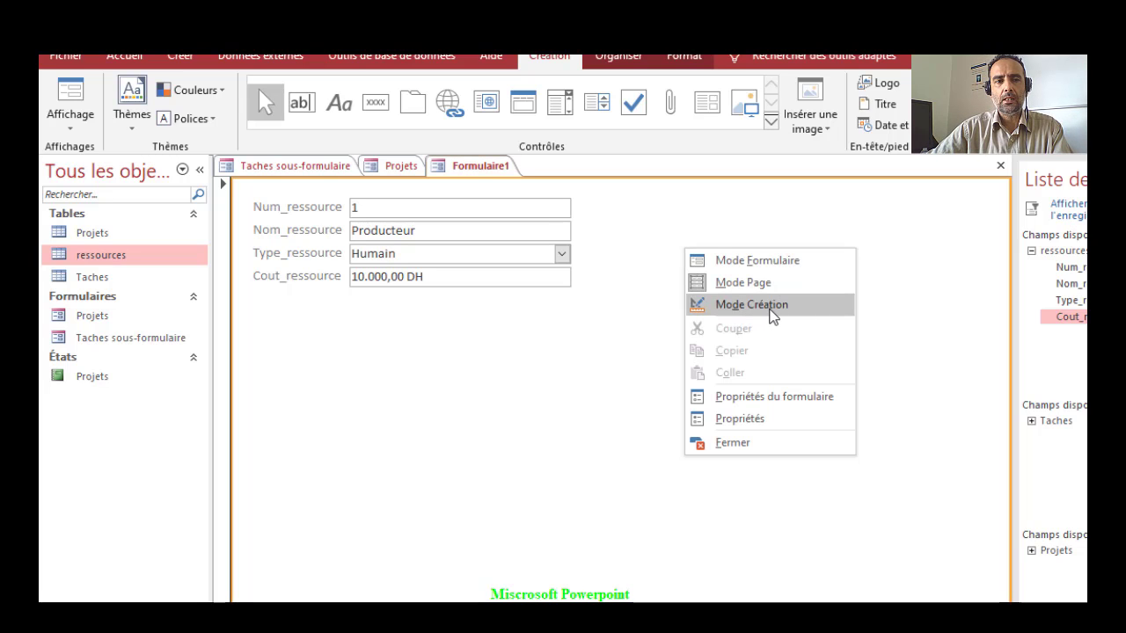
left_click(86, 129)
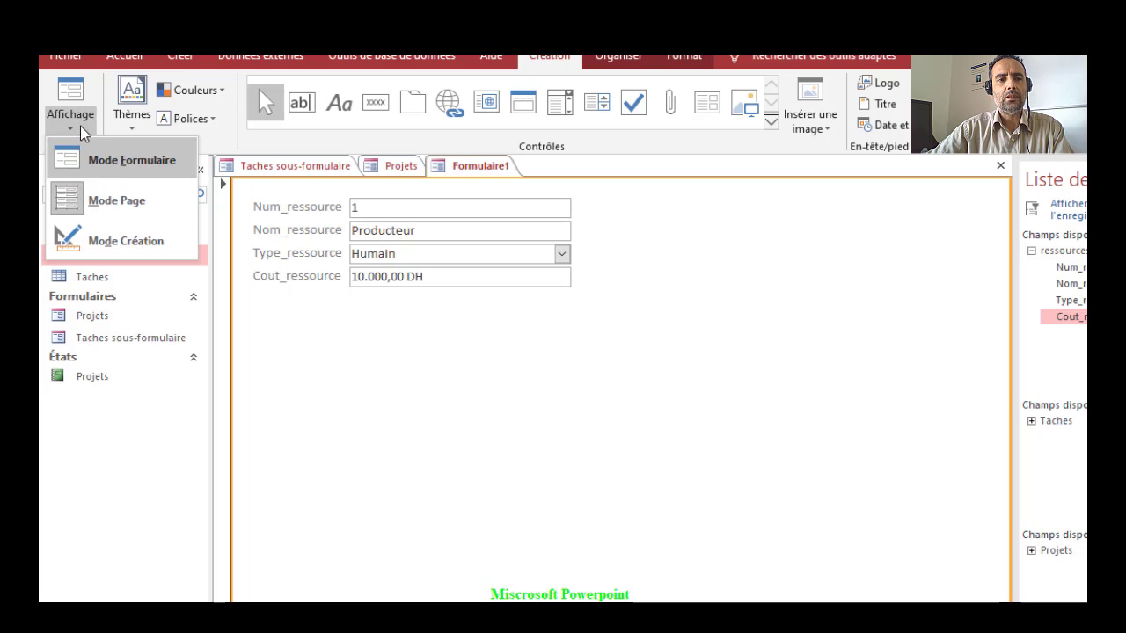
left_click(110, 240)
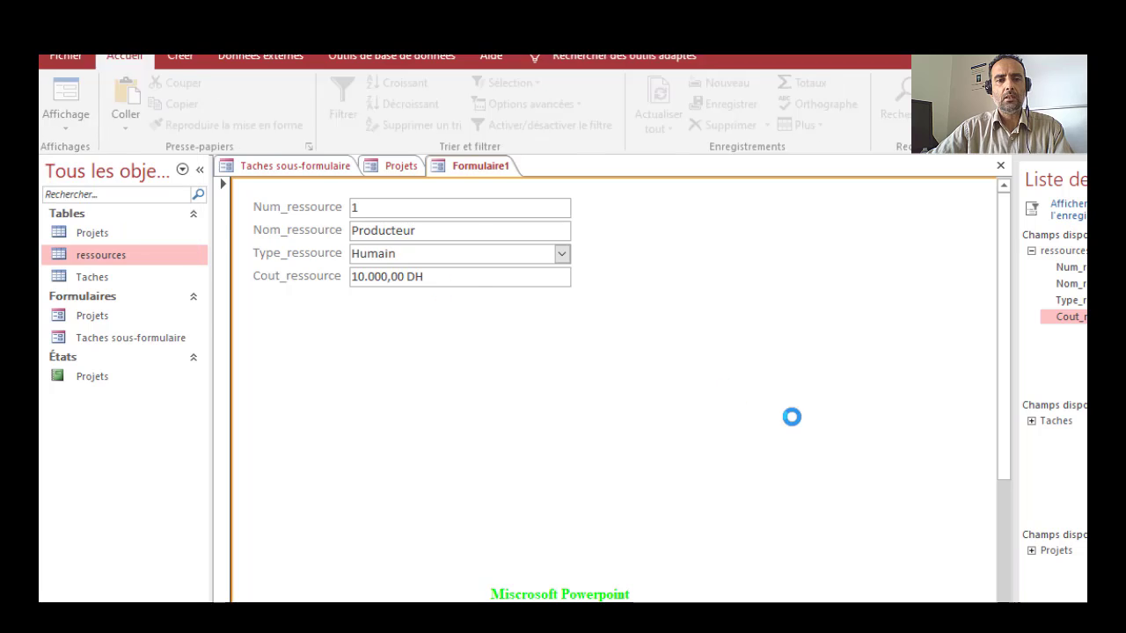
Step: Enlarge the Détail section to about 14 by 6 cm and move all four resource fields down and to the right
left_click_drag(580, 327, 643, 355)
left_click(554, 226)
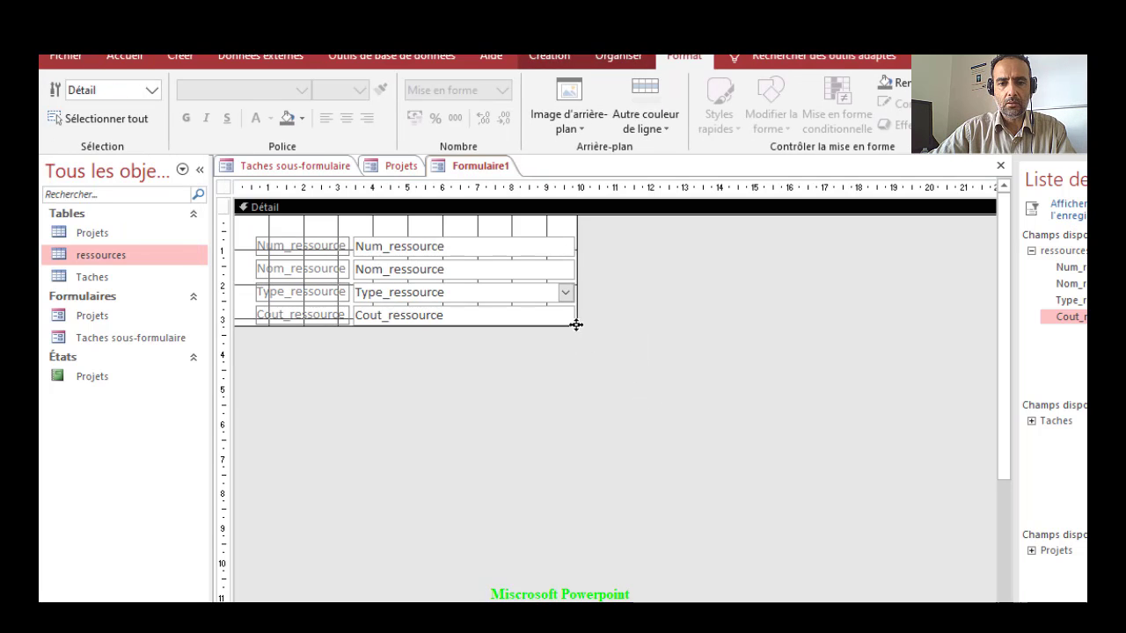
left_click_drag(576, 324, 717, 423)
left_click_drag(614, 229, 313, 353)
left_click_drag(319, 314, 395, 378)
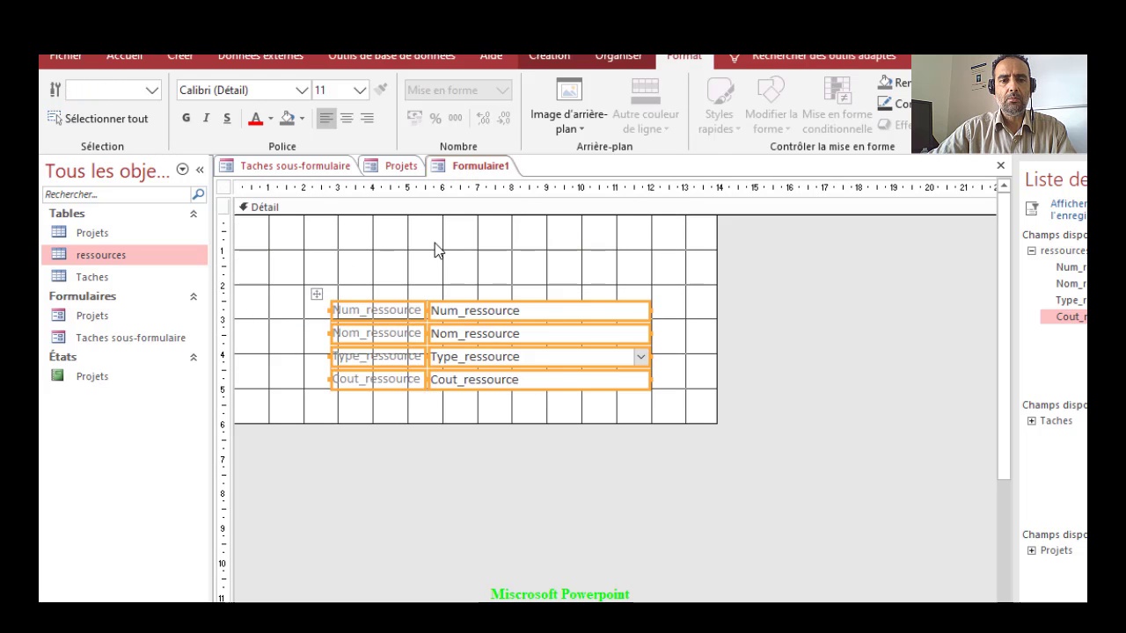
left_click(436, 252)
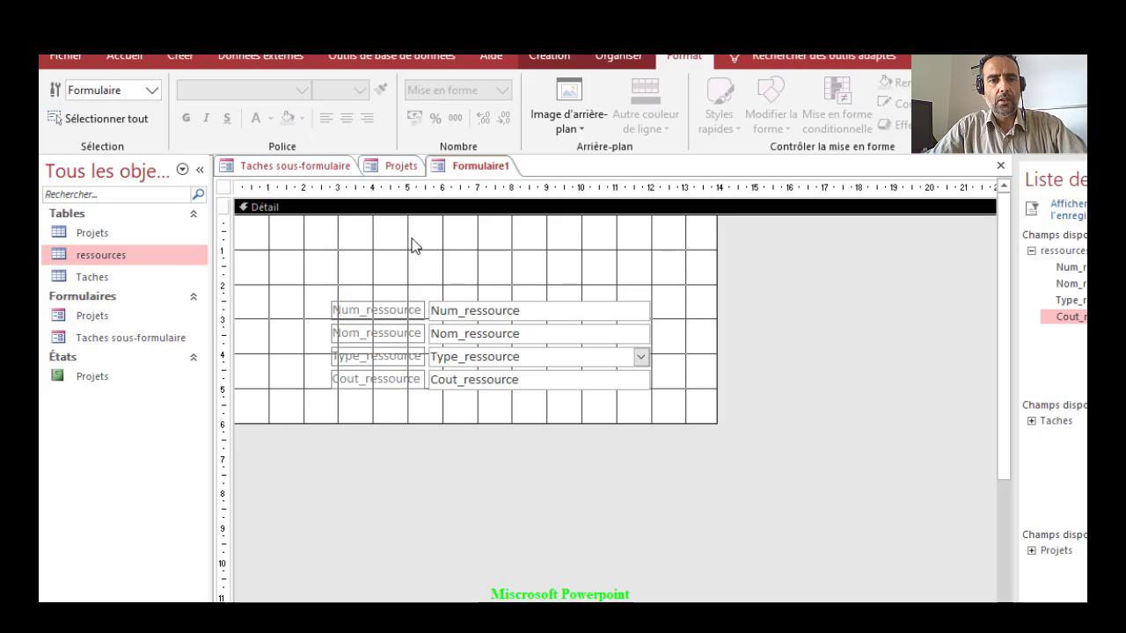
Step: Add a label reading "Ressources" above the resource fields, starting about 3 cm from the form's left edge
left_click(549, 56)
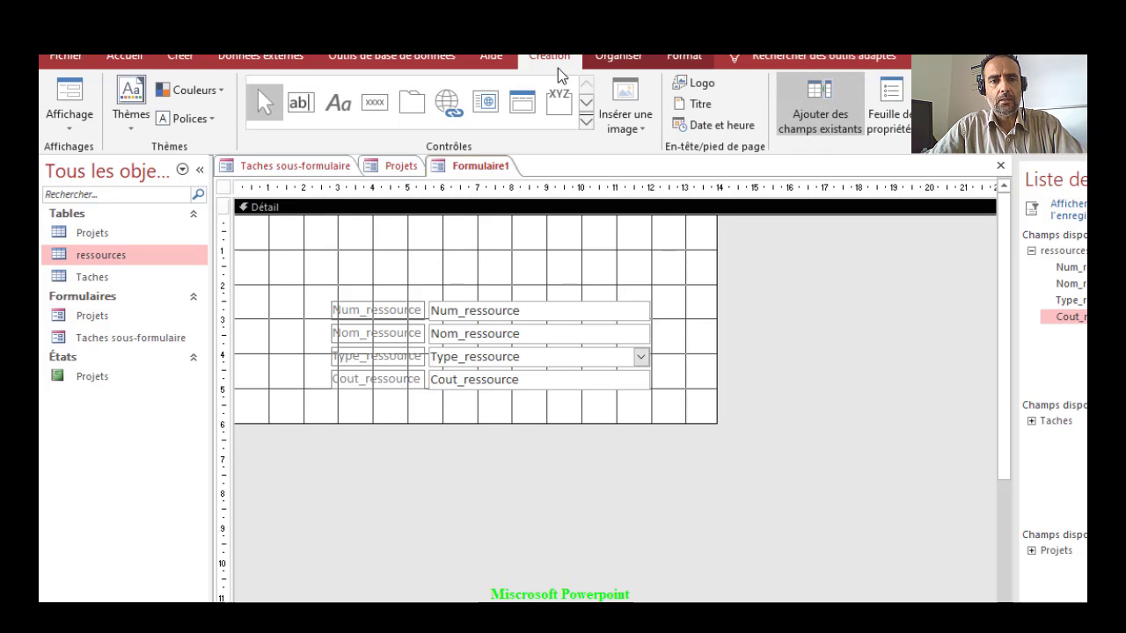
left_click(336, 105)
left_click(316, 237)
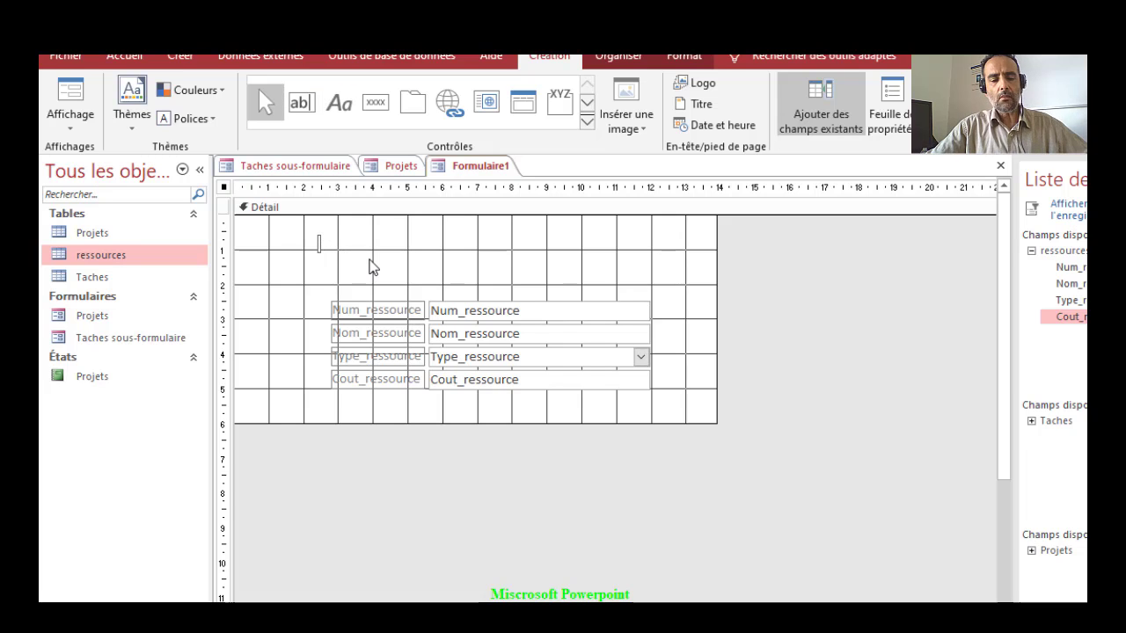
type("Re")
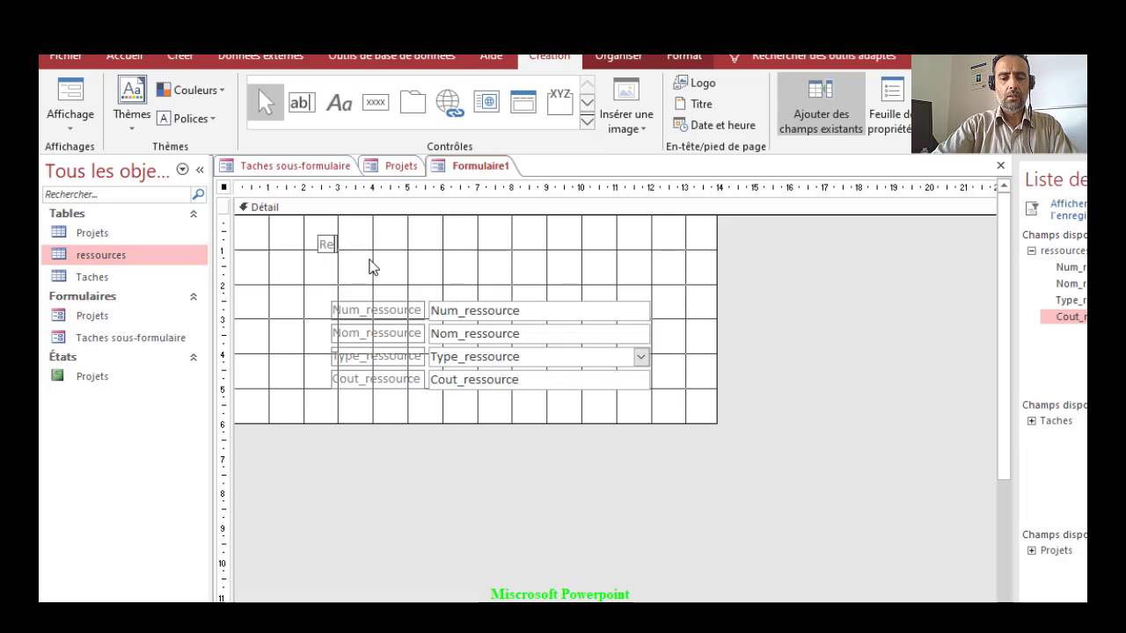
type("ssources")
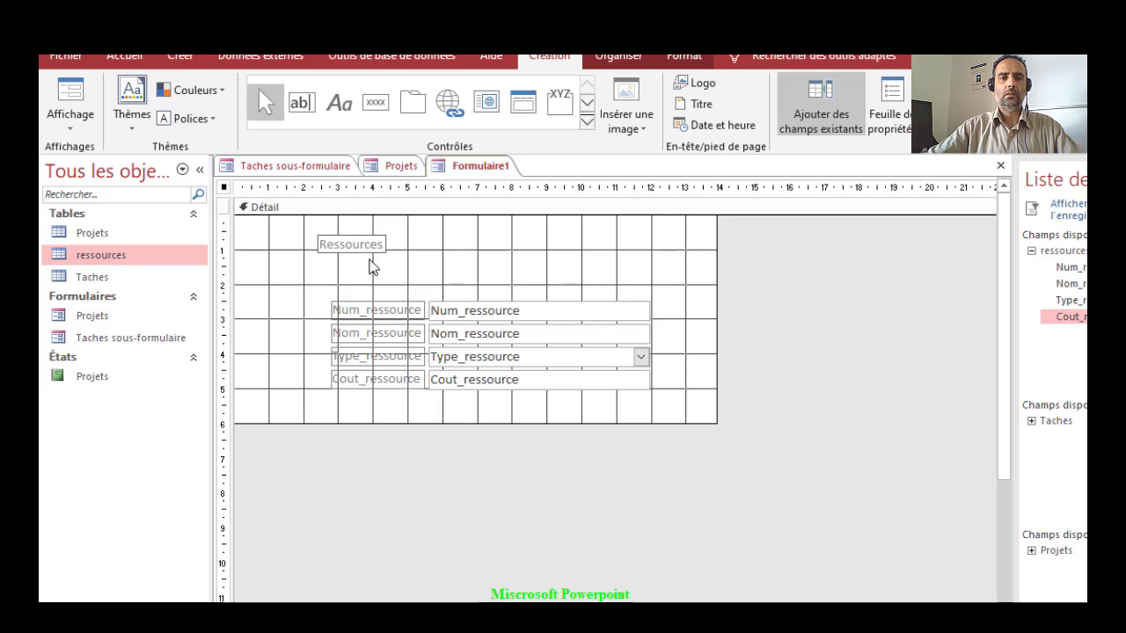
left_click(403, 258)
mouse_move(376, 246)
left_mouse_down()
mouse_move(415, 242)
mouse_move(380, 236)
left_mouse_up()
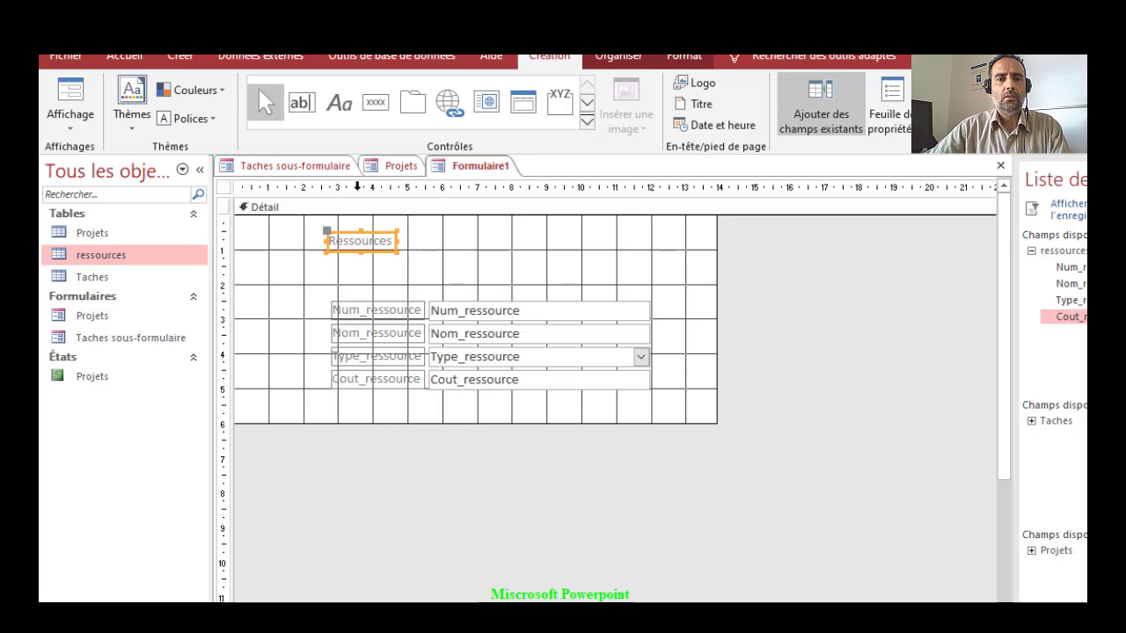
Step: Format the Ressources label as 24-point bold text and enlarge its box to about 9 by 1.5 cm
left_click(685, 56)
left_click(360, 91)
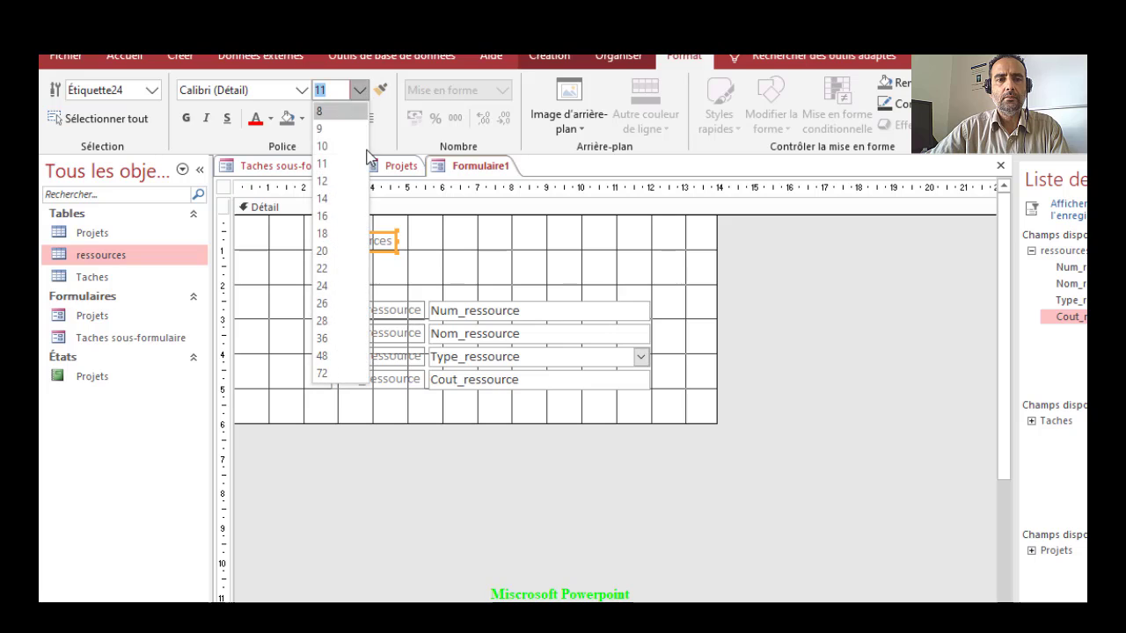
left_click(344, 282)
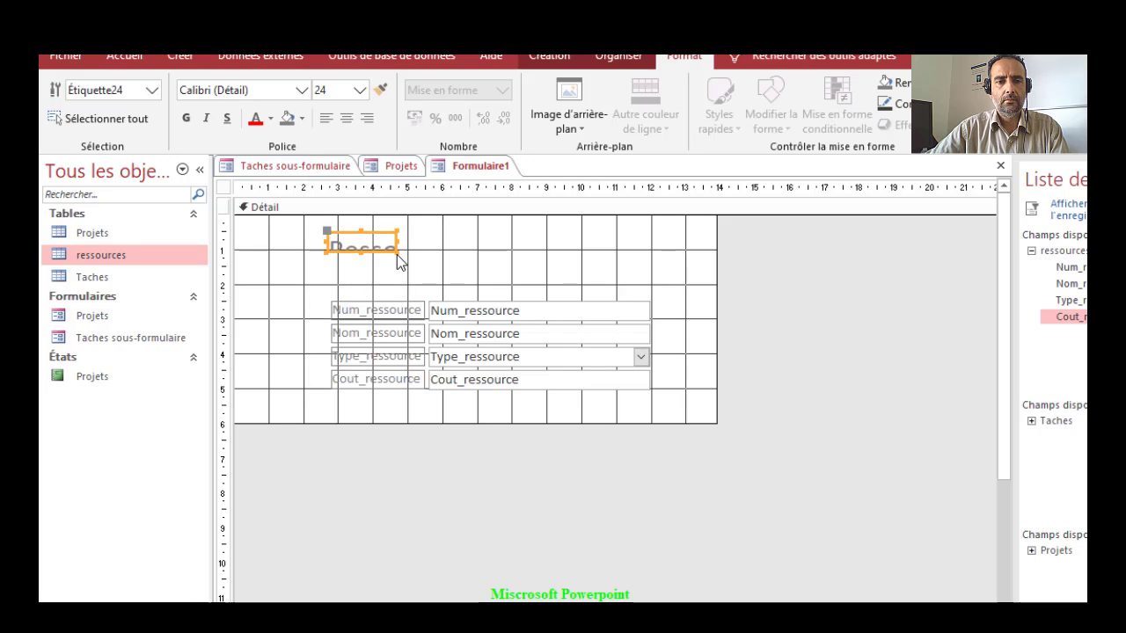
left_click_drag(397, 253, 641, 281)
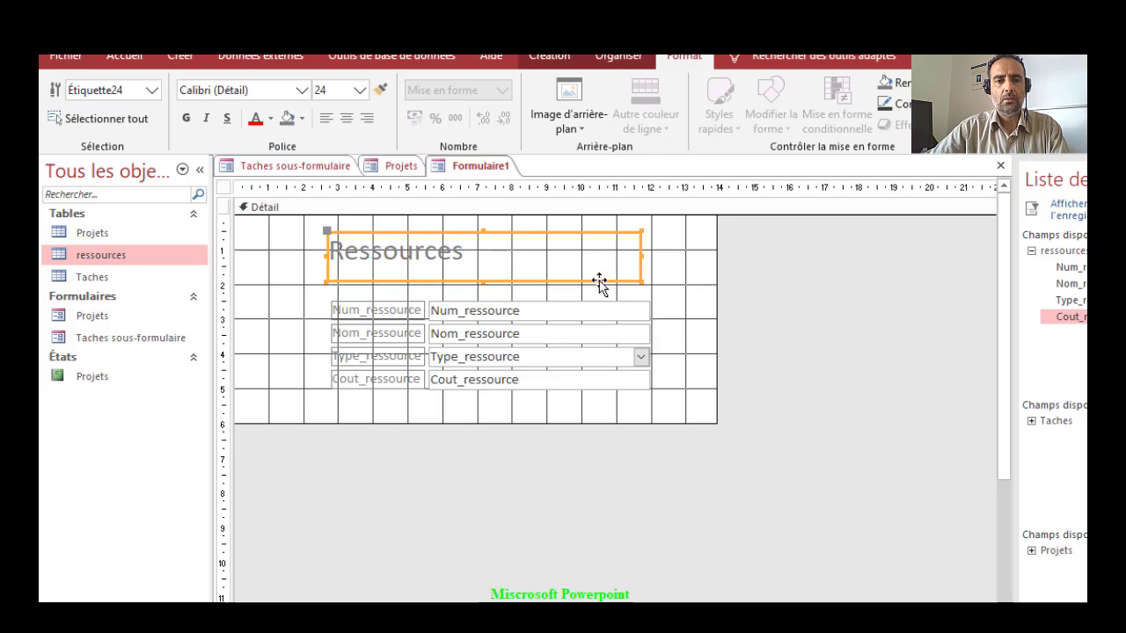
left_click(188, 120)
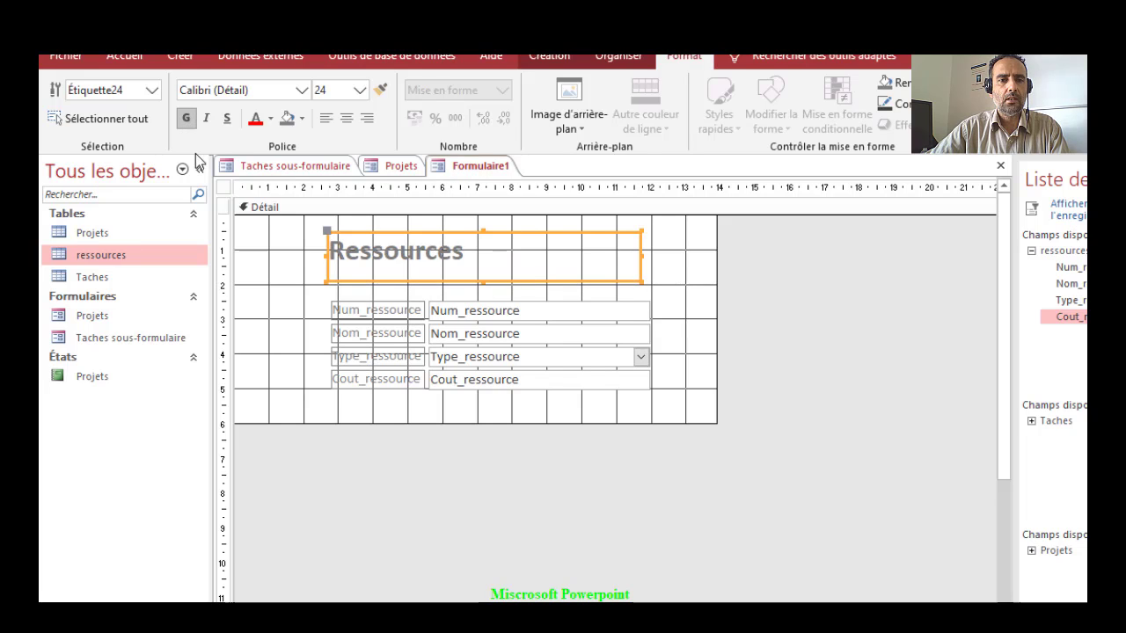
left_click(285, 118)
left_click(270, 118)
left_click(275, 148)
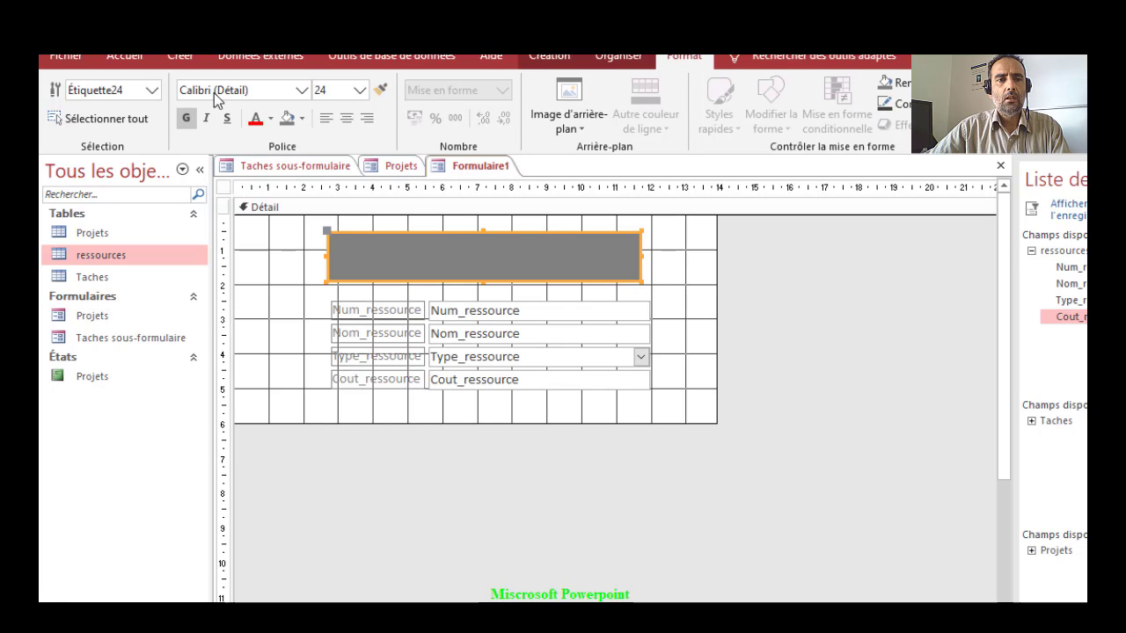
key("ctrl+z")
key("ctrl+z")
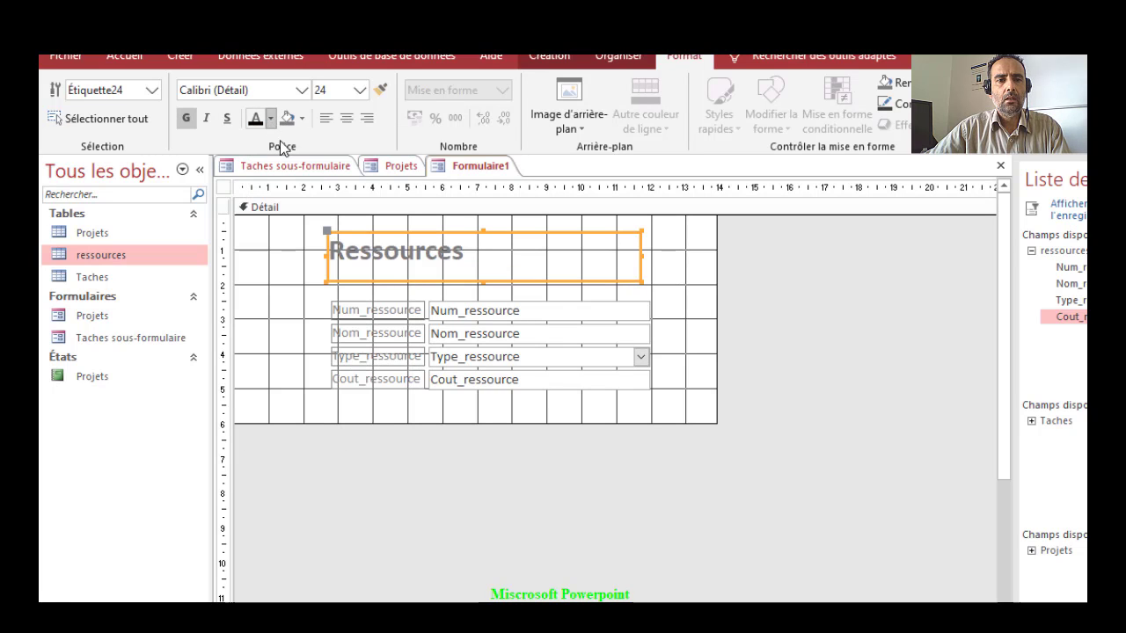
Step: Set the Ressources label's text colour to black and narrow its box to about 5 cm
left_click(270, 118)
left_click(277, 178)
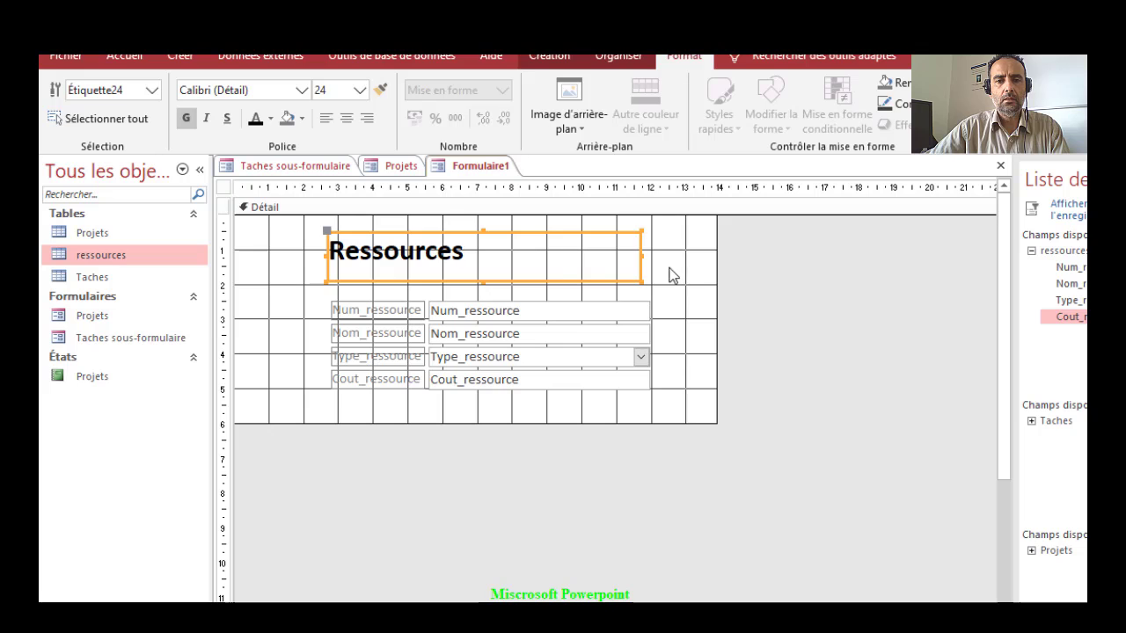
left_click(555, 274)
left_click(641, 296)
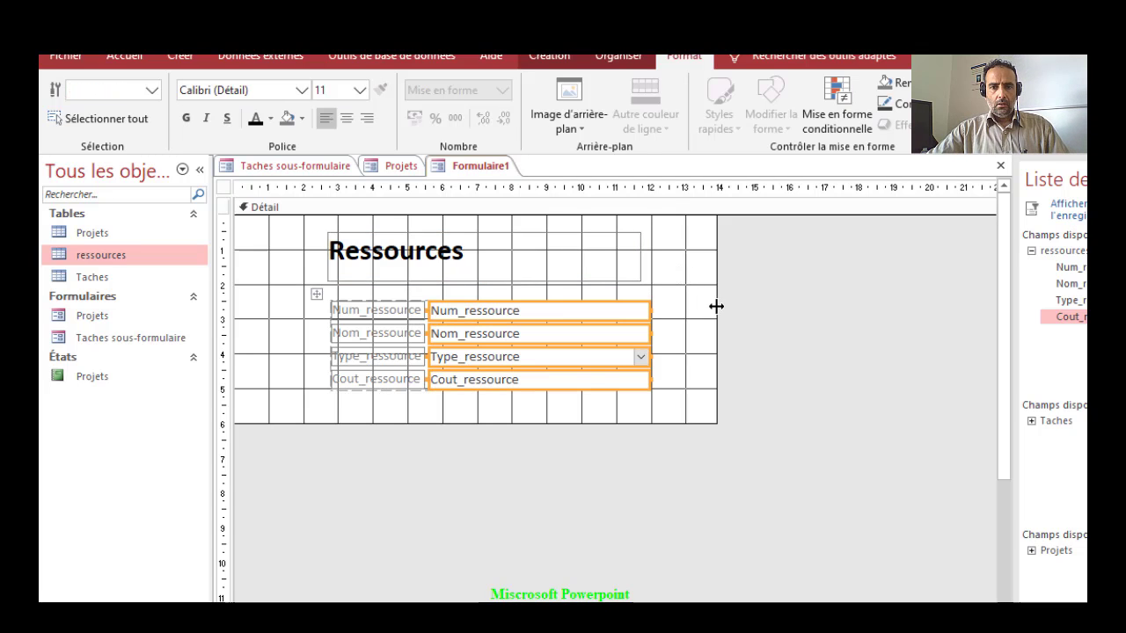
left_click(641, 262)
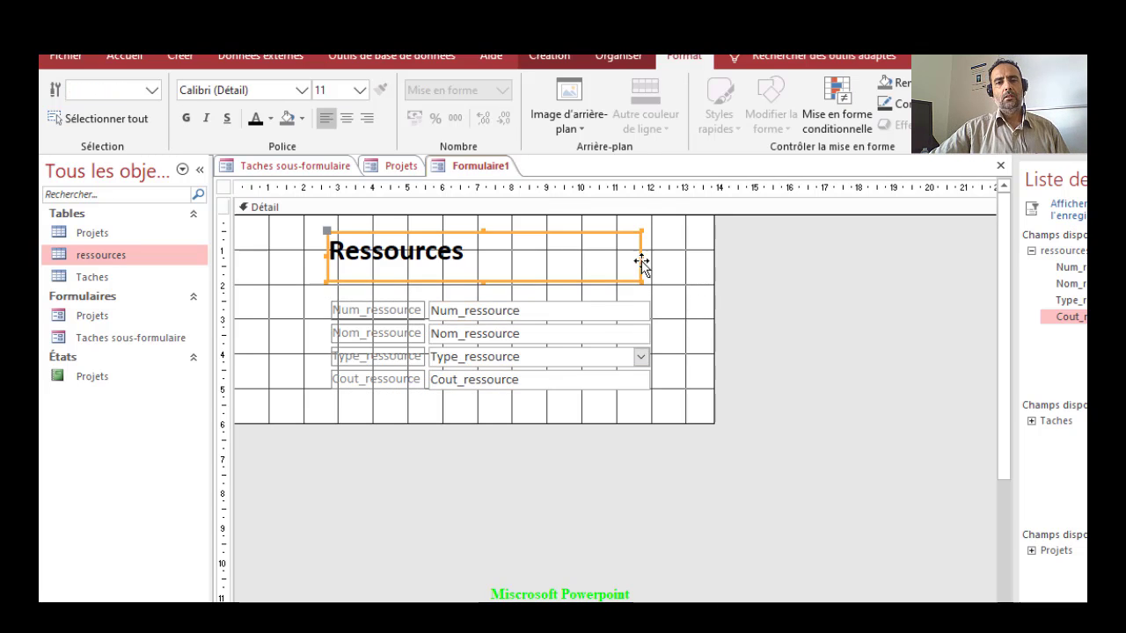
left_click_drag(641, 262, 507, 262)
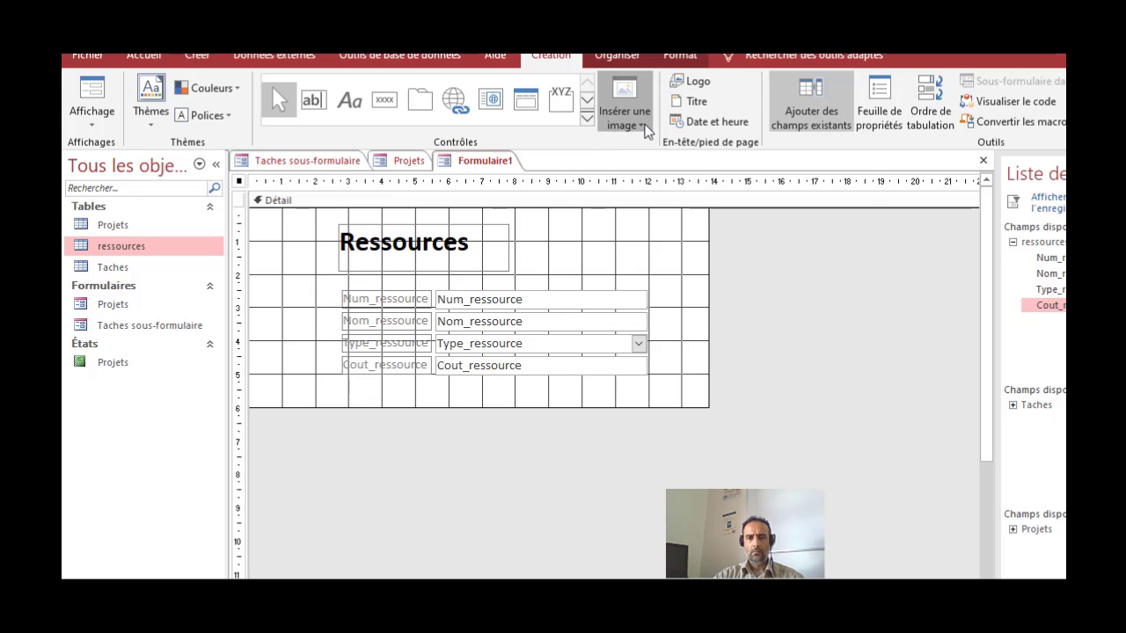
Step: Insert the image competences-cles-rh.png to the right of the Ressources title, about 5.5 cm wide and 2 cm high
left_click(644, 128)
left_click(659, 309)
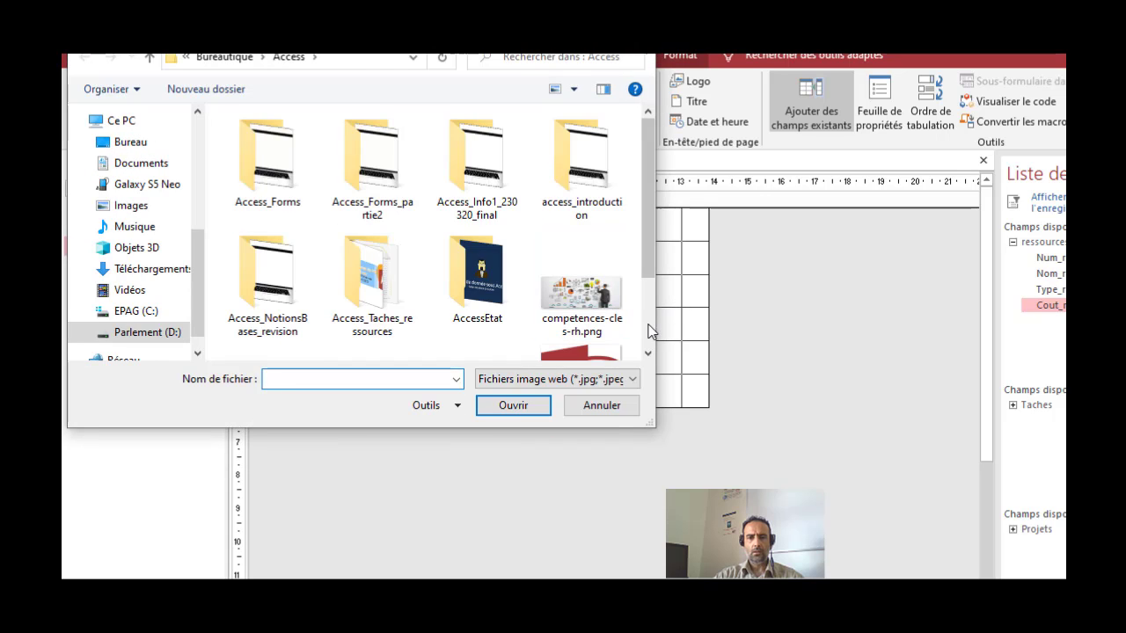
scroll(647, 330, "down", 2)
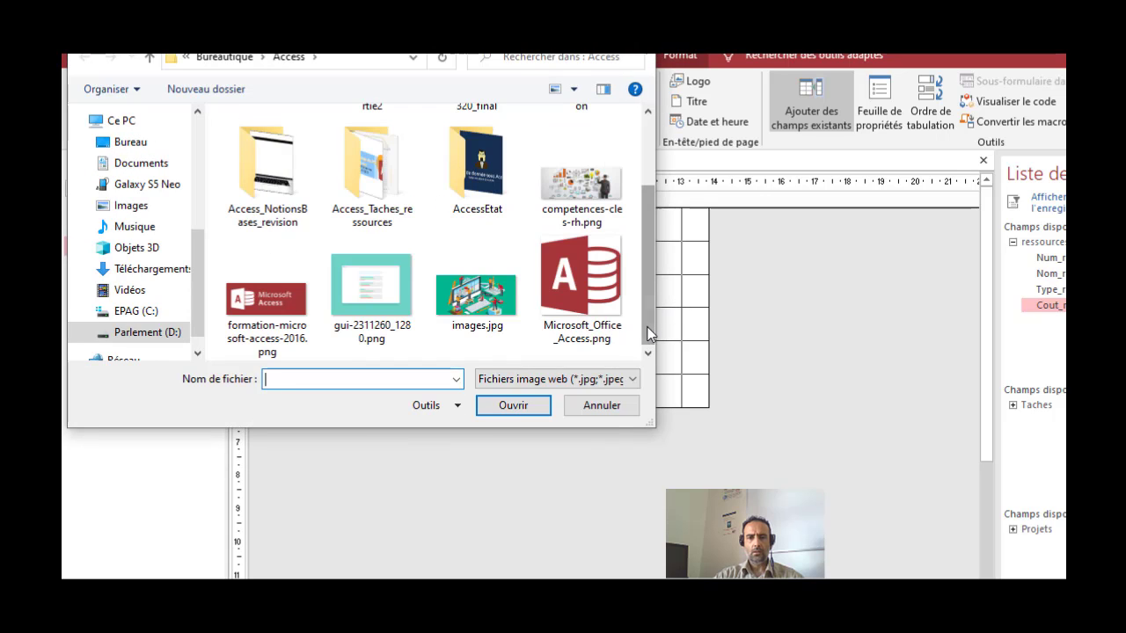
double_click(574, 190)
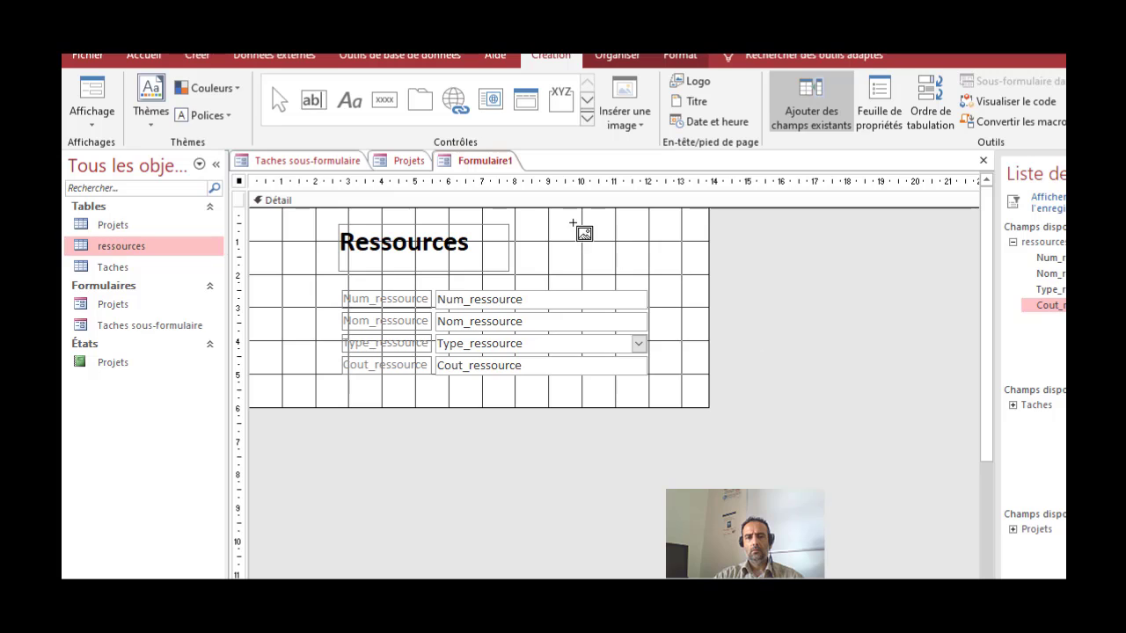
left_click_drag(526, 222, 721, 291)
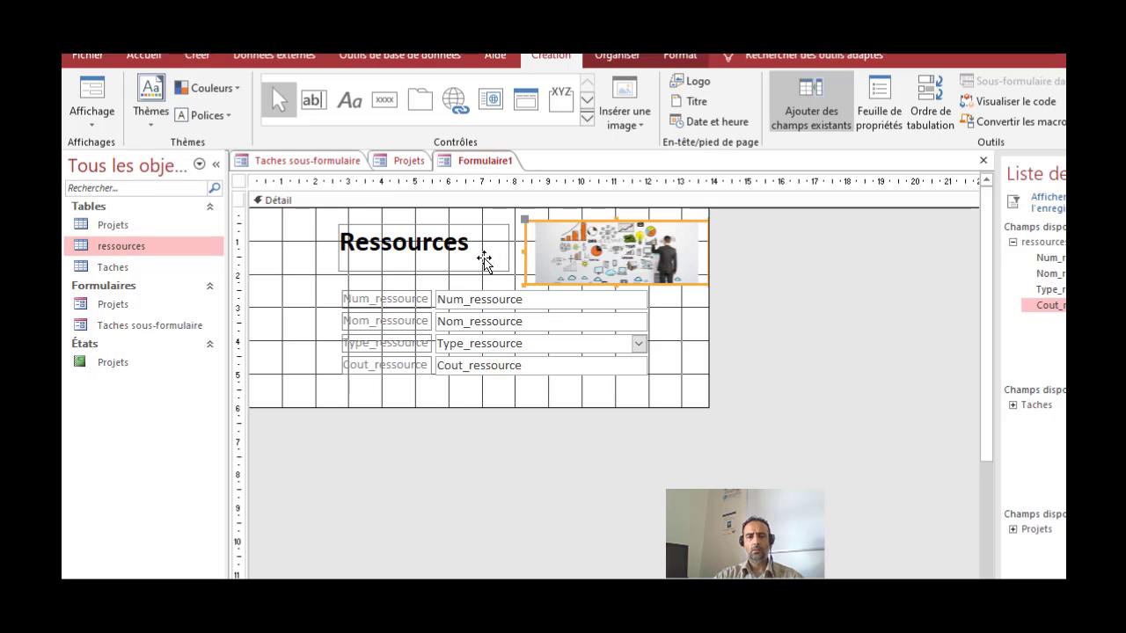
Step: Move the image to the form's upper-left corner with the Ressources title just beside it, and set the form width to about 14 cm
left_click_drag(484, 258, 718, 284)
left_click_drag(525, 229, 251, 216)
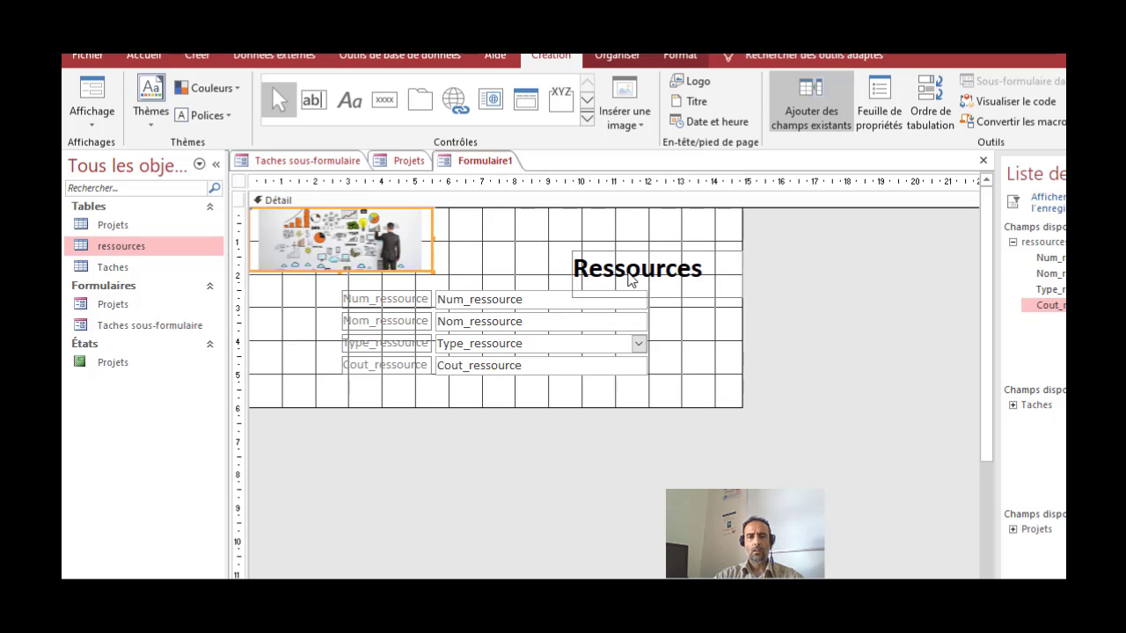
left_click_drag(626, 274, 528, 271)
left_click(664, 271)
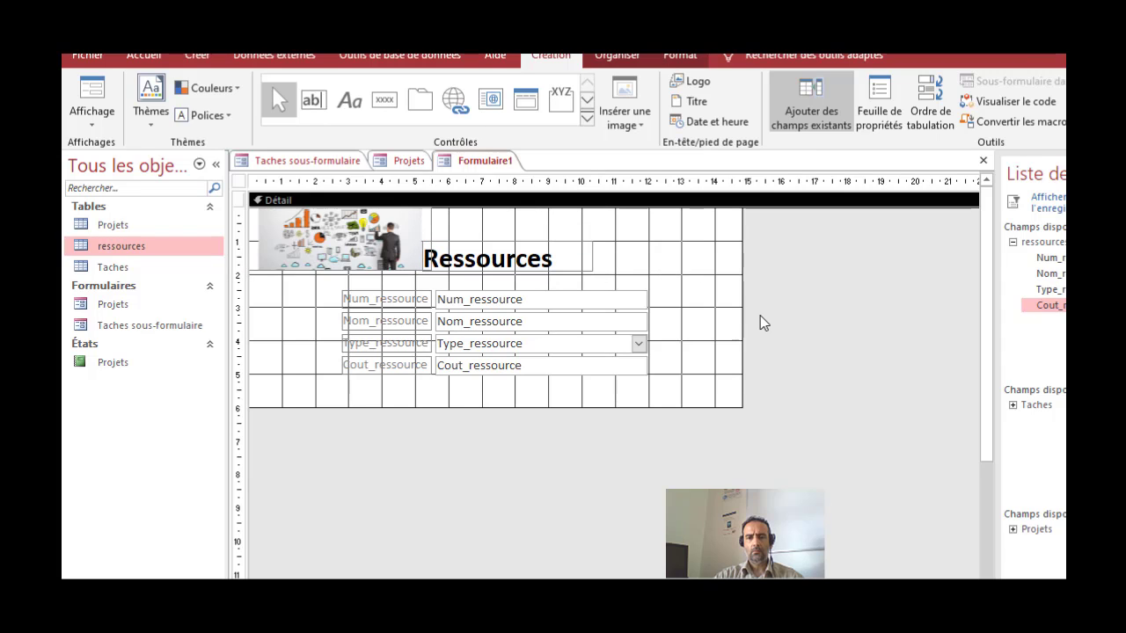
left_click_drag(742, 314, 710, 317)
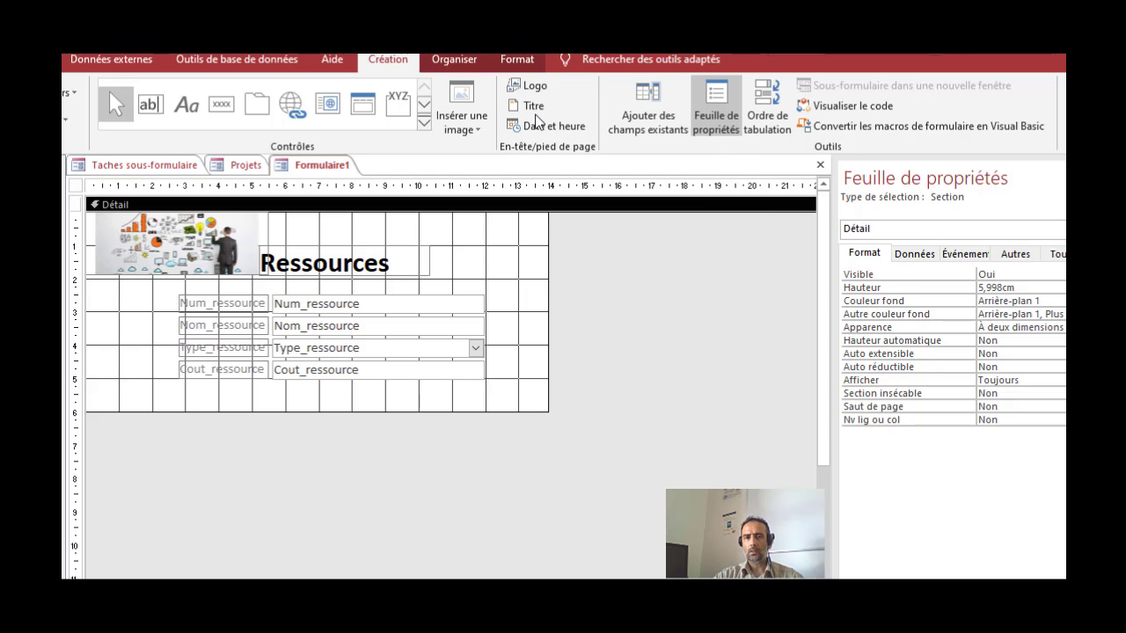
Step: Fill the Détail section's background with a light grey shade from the theme colours
left_click(519, 63)
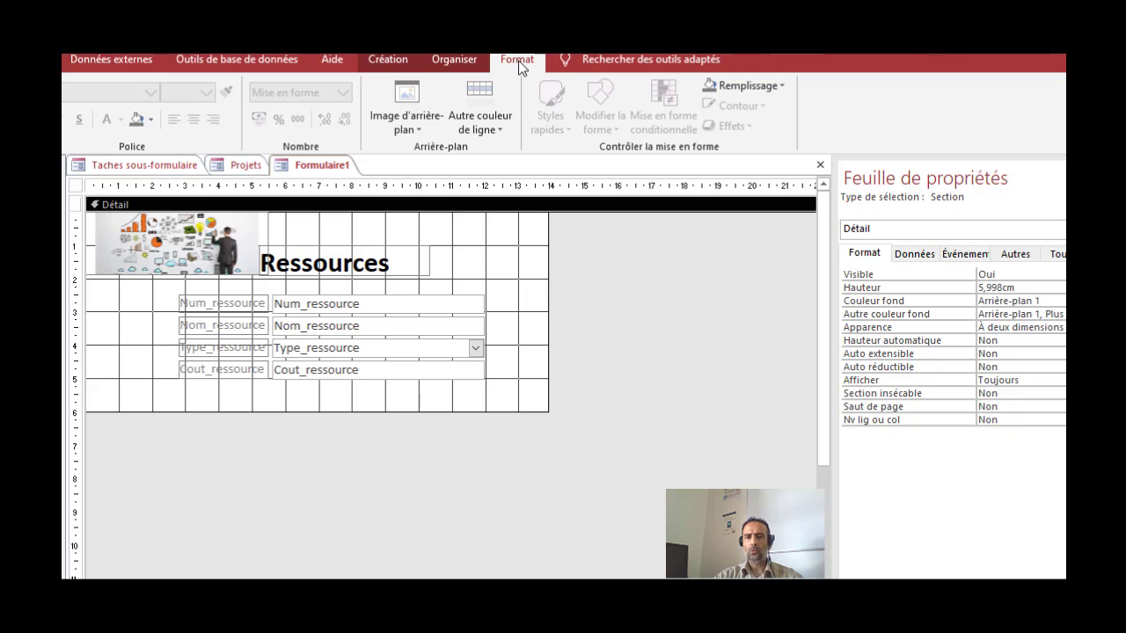
left_click(787, 85)
left_click(785, 89)
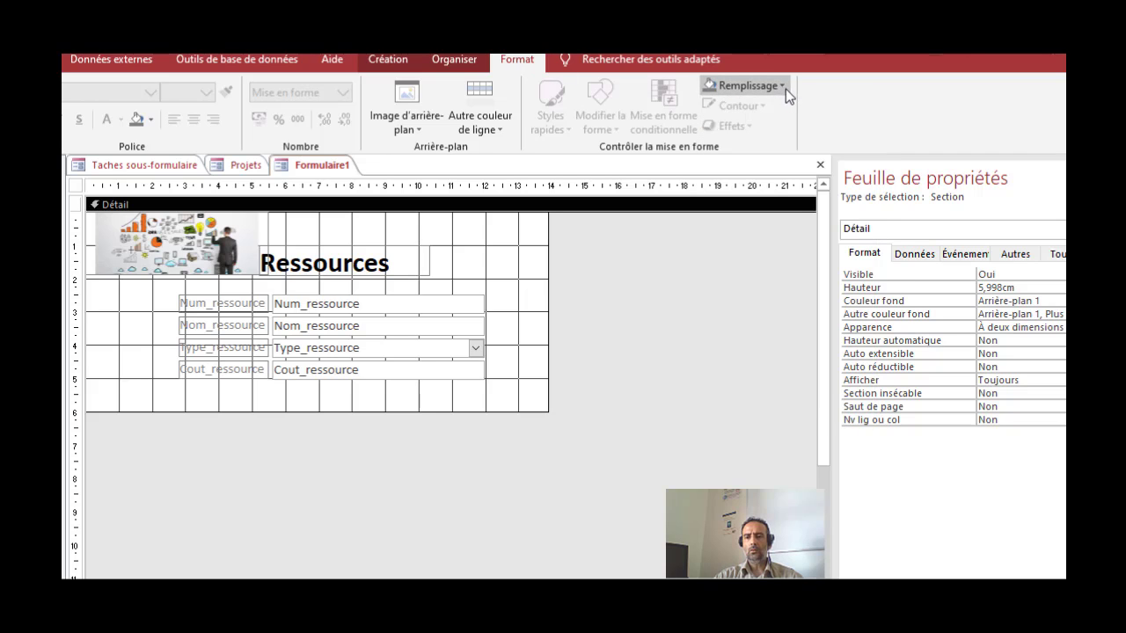
left_click(780, 87)
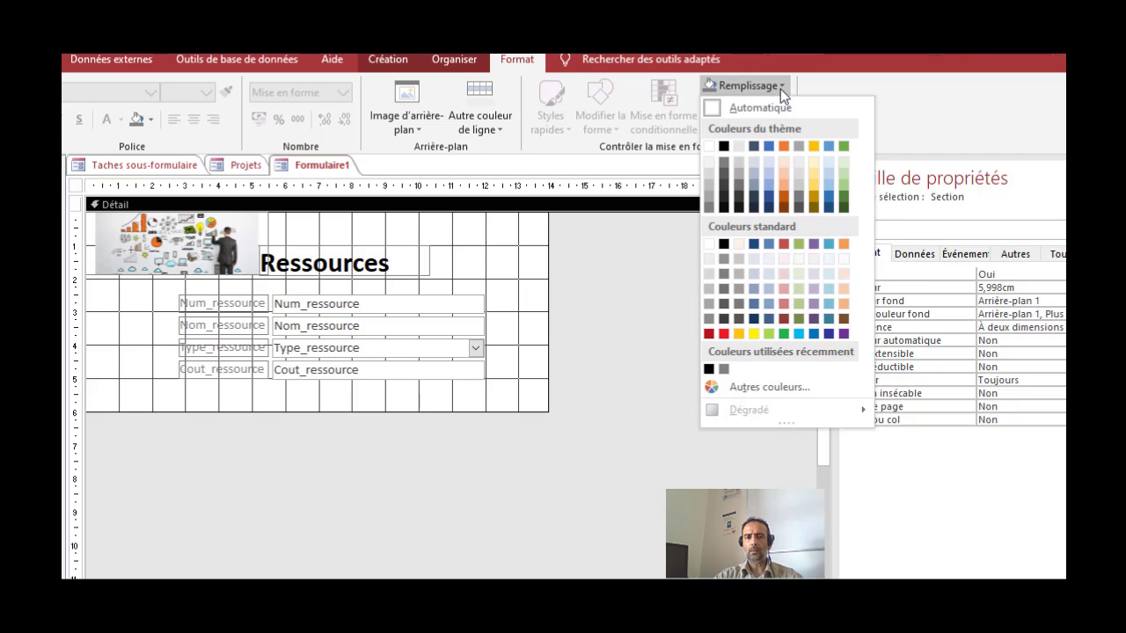
left_click(714, 177)
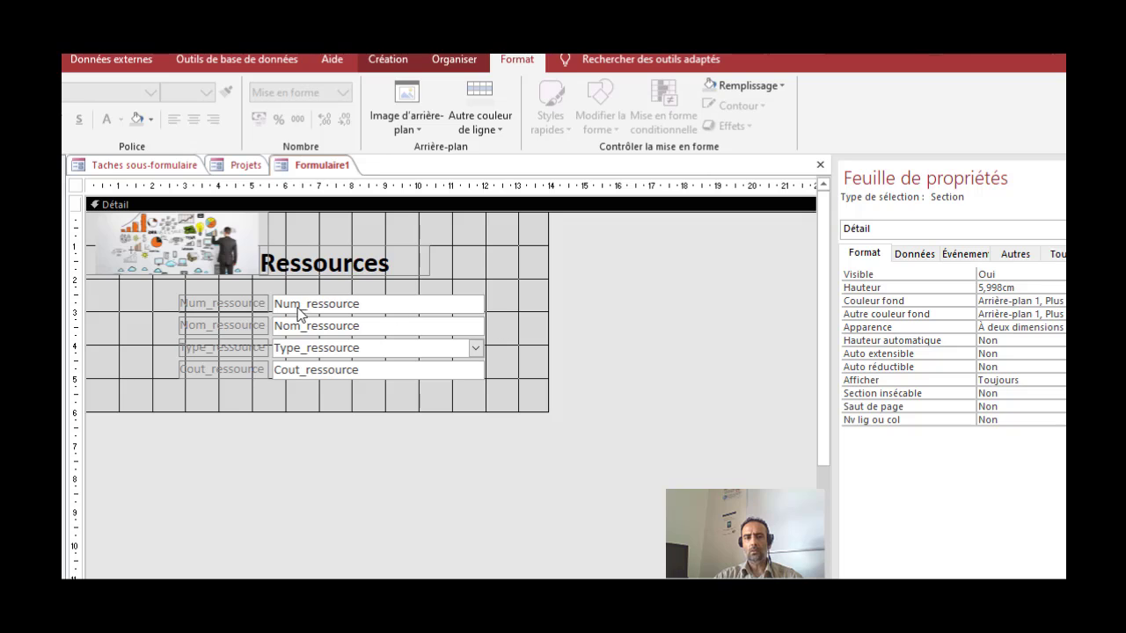
Step: Set the text colour of the four resource field labels to black
left_click_drag(163, 302, 247, 386)
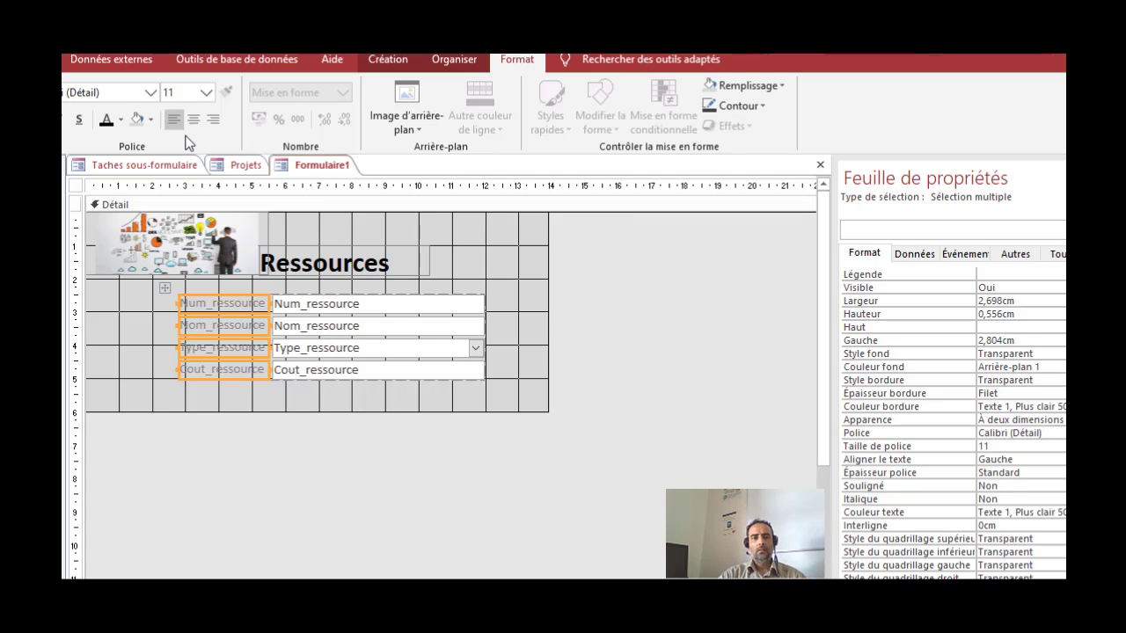
left_click(106, 120)
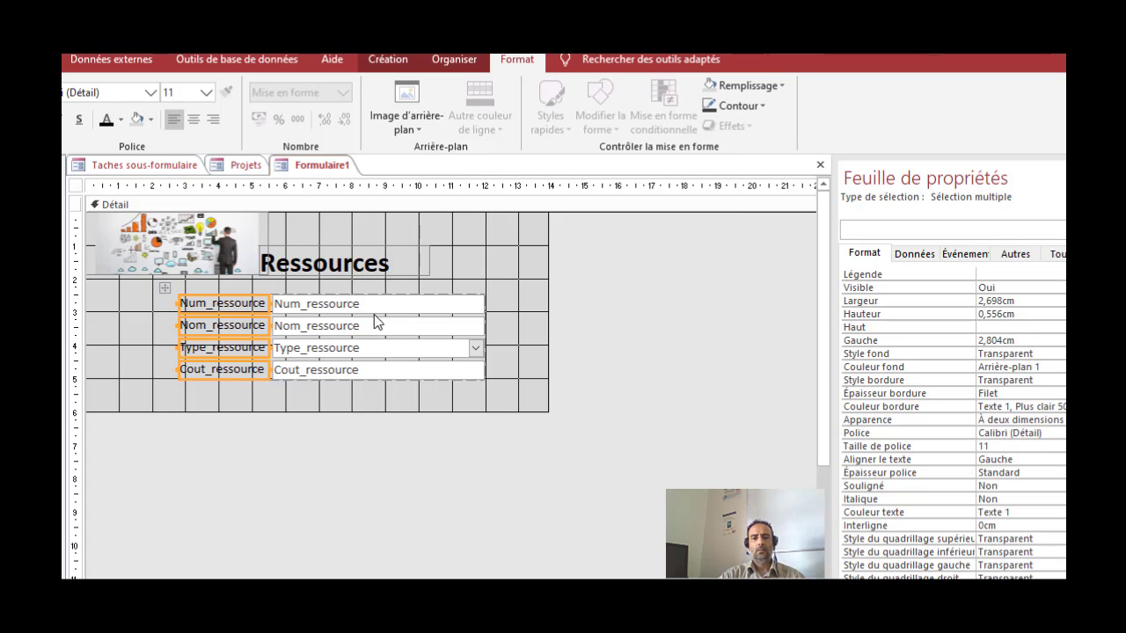
left_click(526, 381)
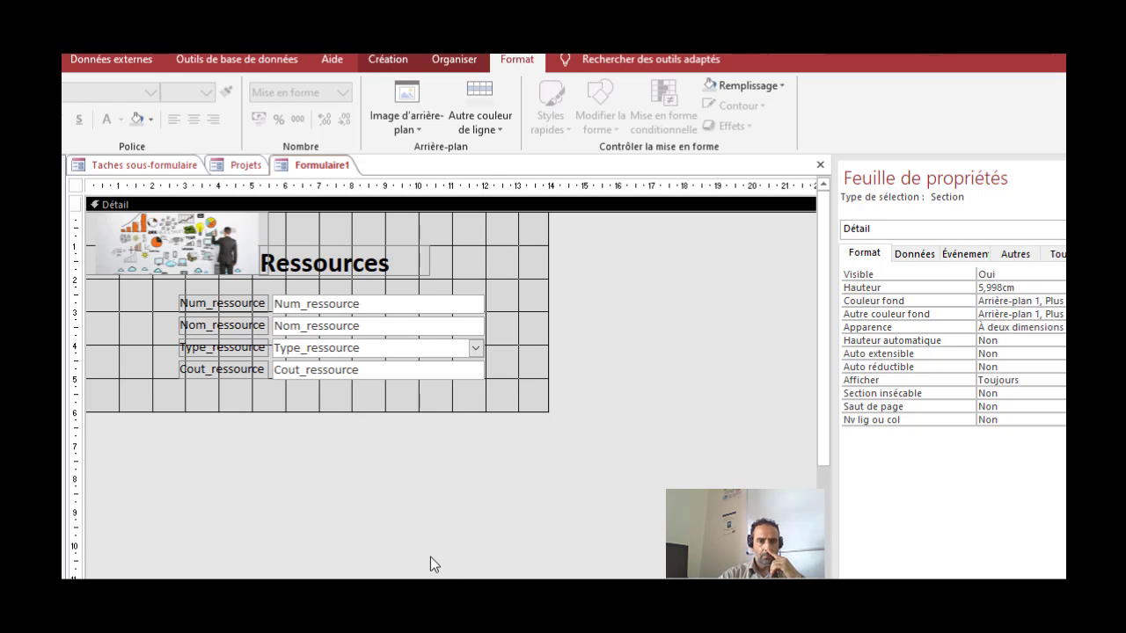
Step: Shift the four resource fields so their labels start about 1 cm from the form's left edge, and narrow the form to about 13 cm
left_click_drag(507, 287, 188, 372)
left_click(465, 350)
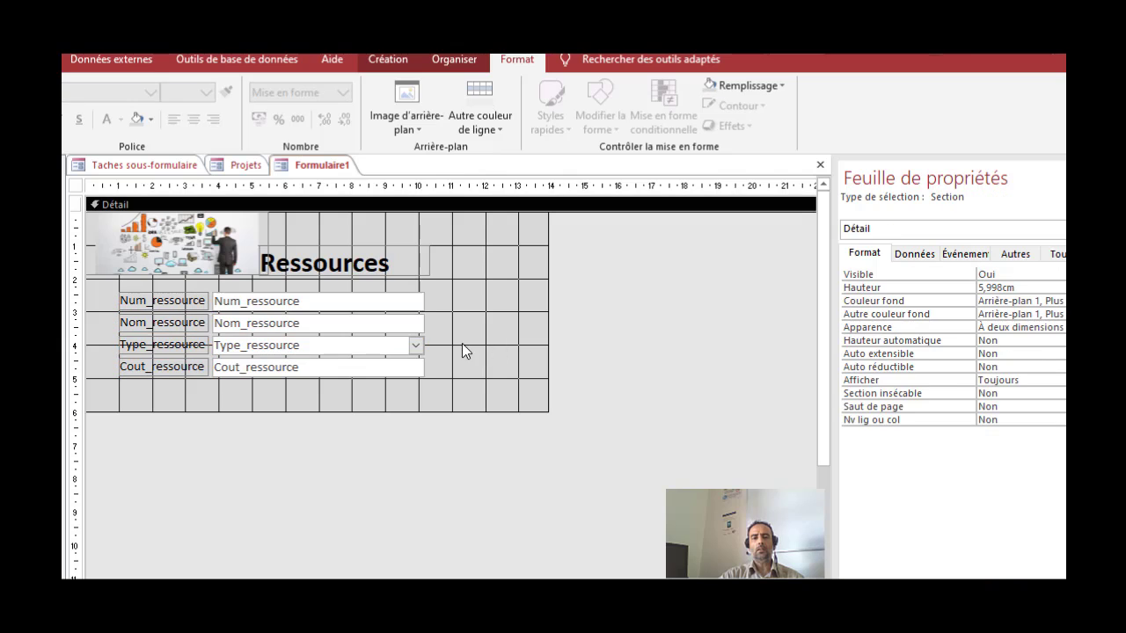
left_click_drag(550, 412, 495, 418)
left_click(589, 392)
left_click_drag(497, 319, 522, 319)
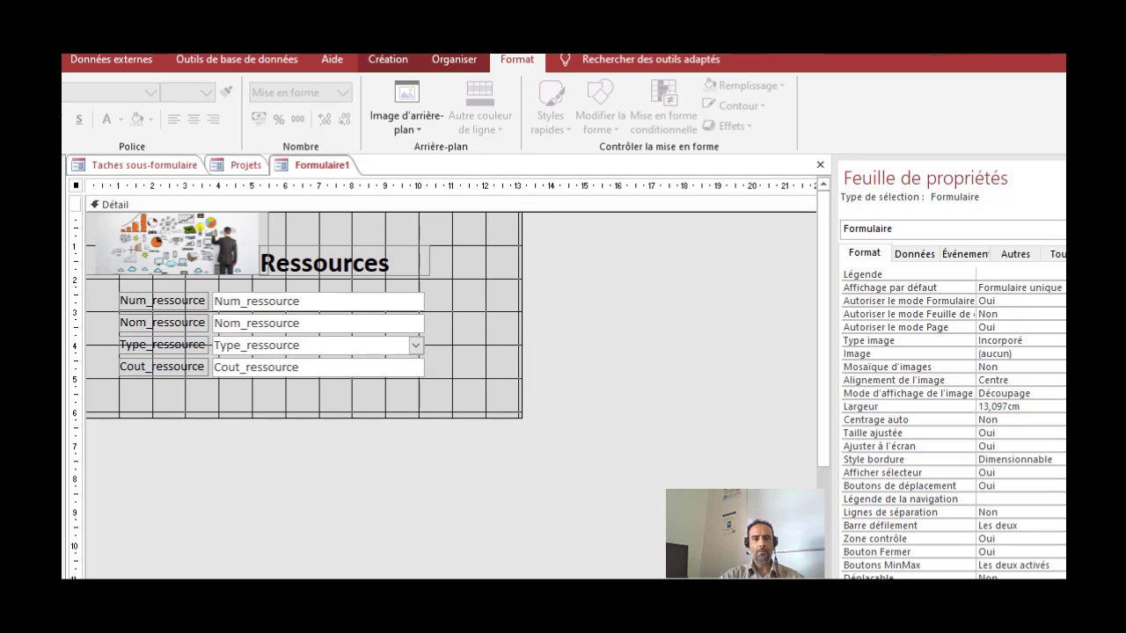
Step: Save the form under the name frm_ressources
key("ctrl+s")
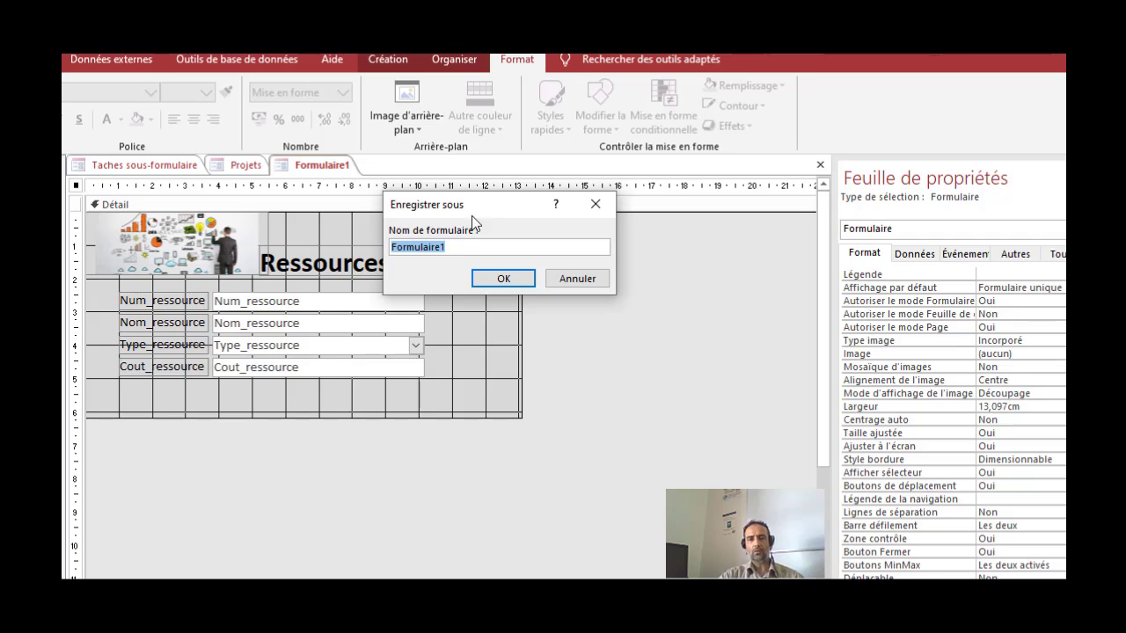
left_click_drag(472, 216, 484, 300)
type("frm")
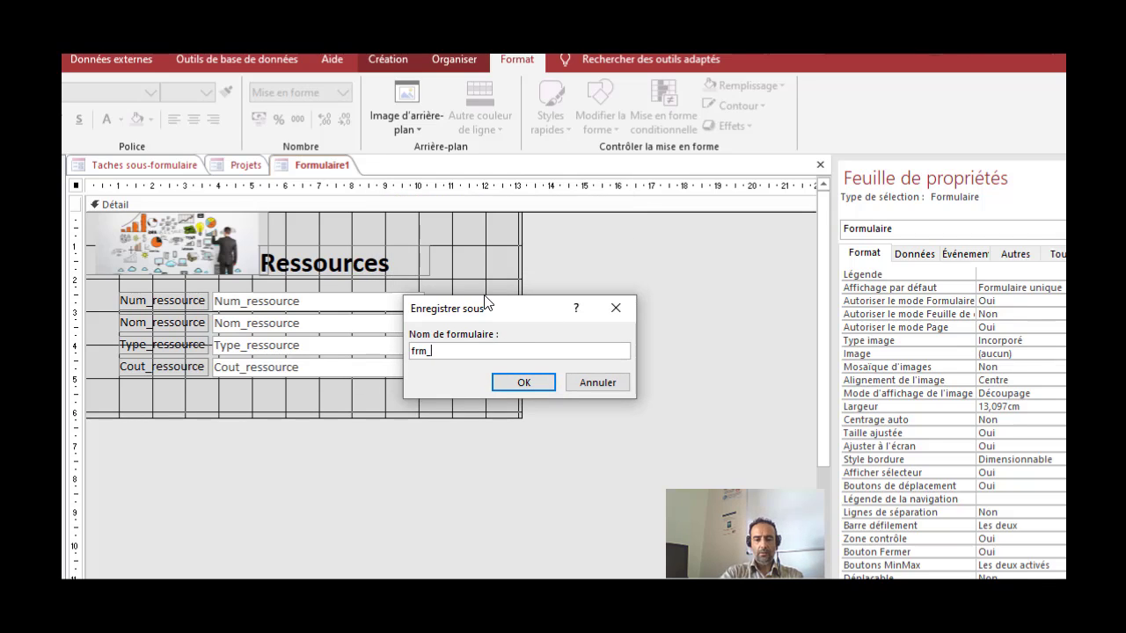
type("_re")
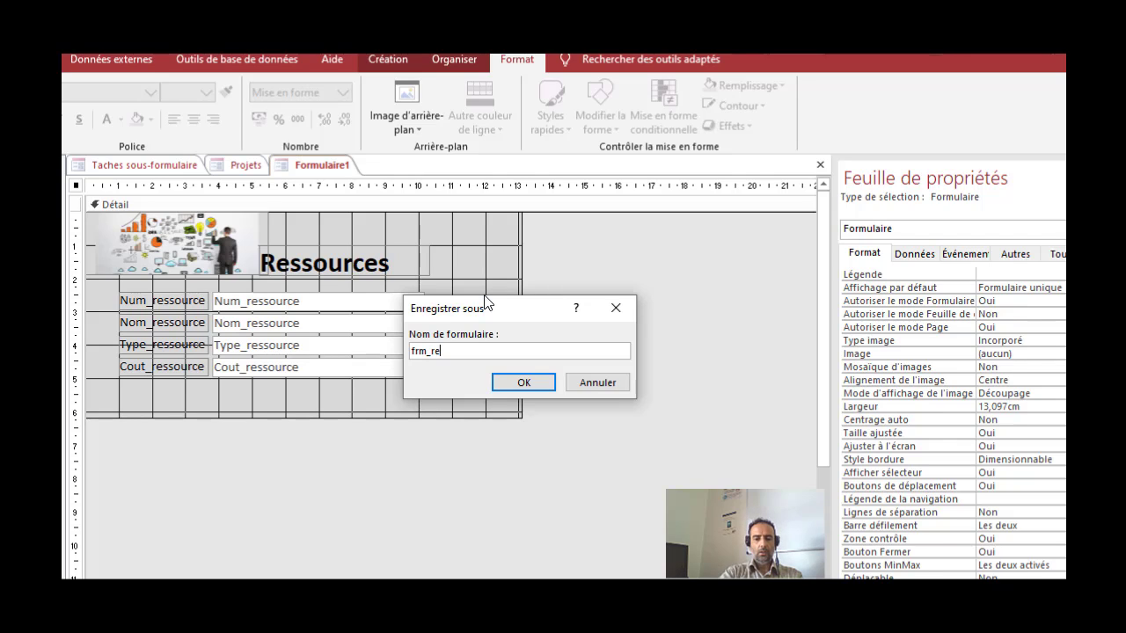
type("ssources")
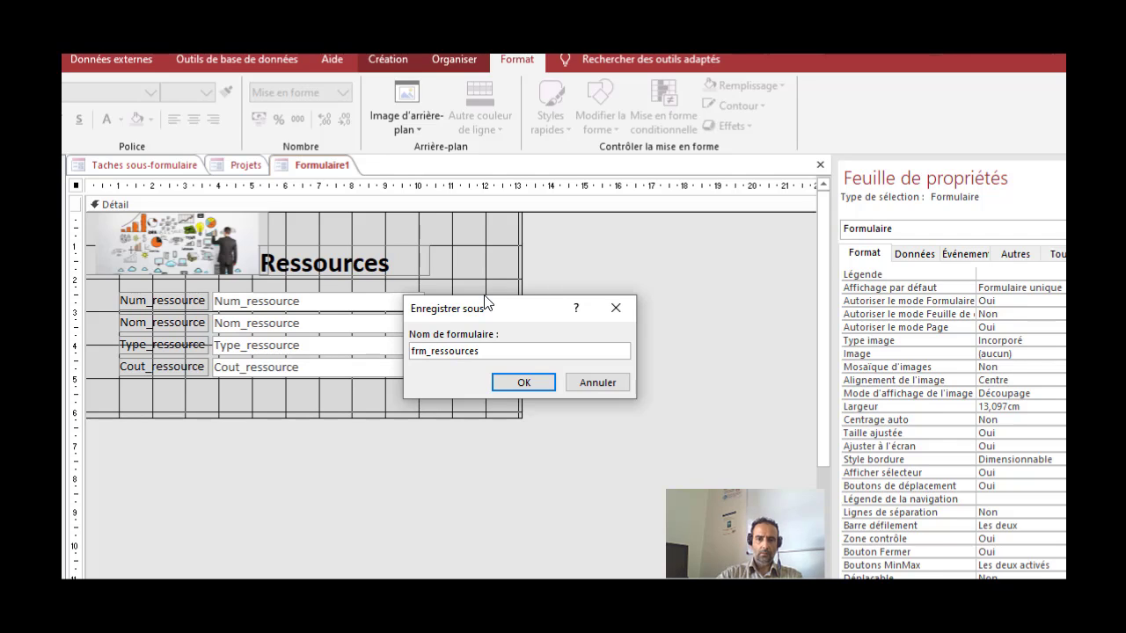
key("Return")
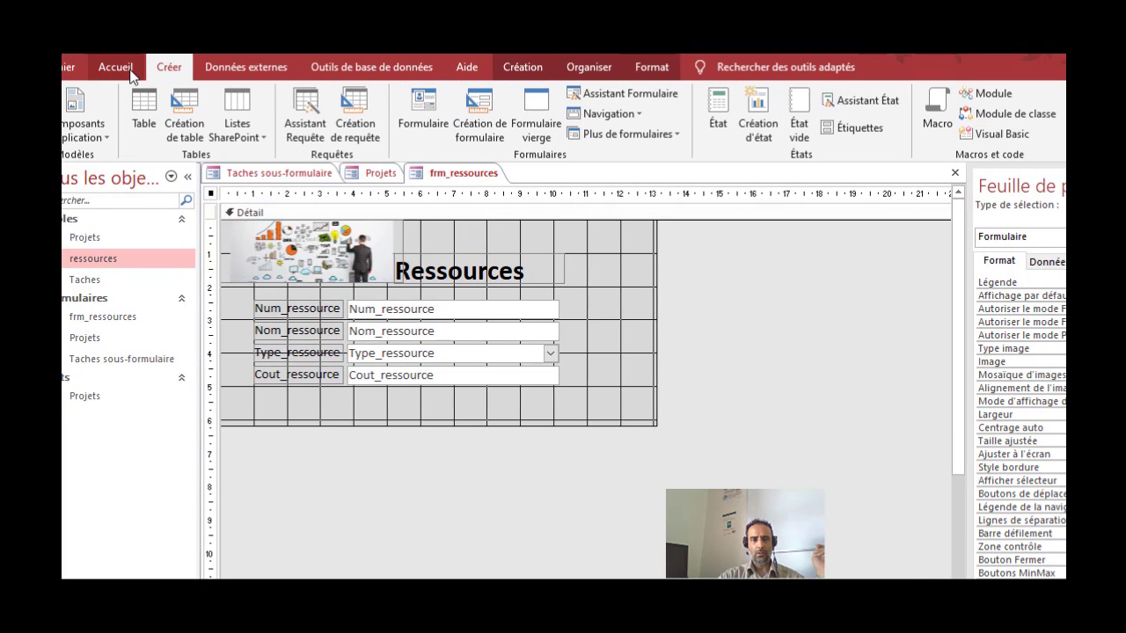
Step: Preview the form and its Type_ressource list in Form view, and return to Design view
left_click(119, 68)
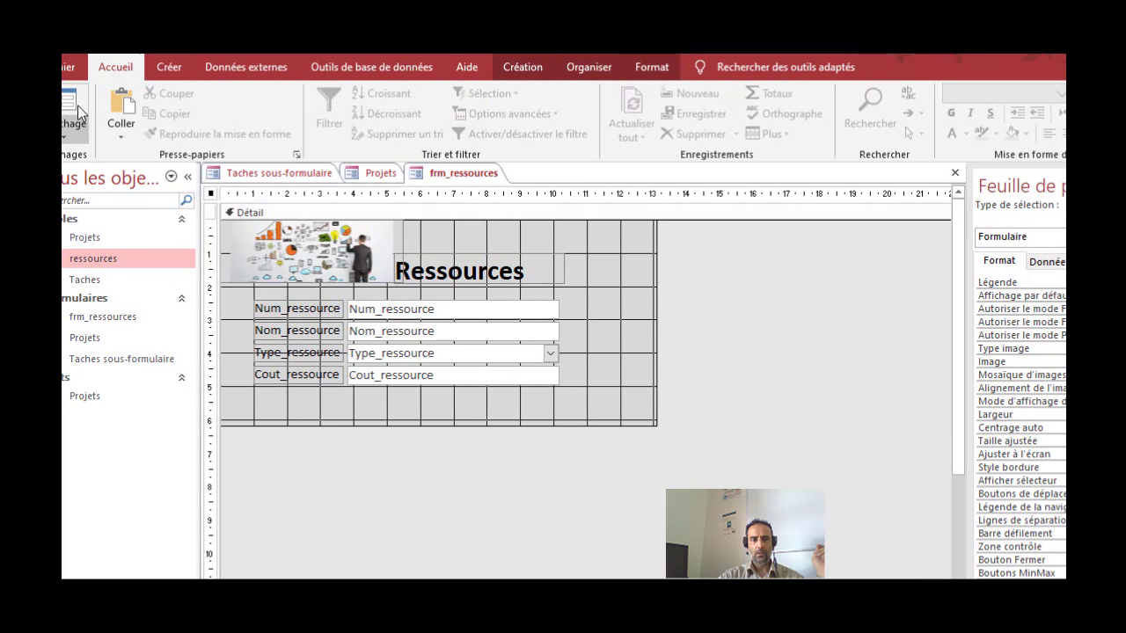
left_click(77, 110)
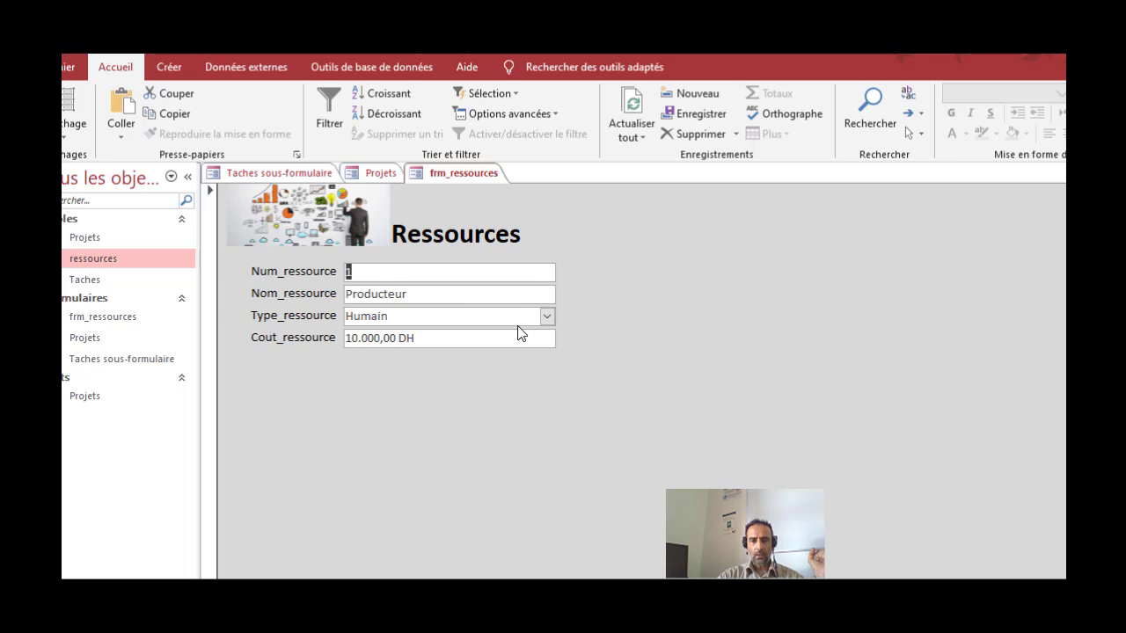
left_click(547, 317)
left_click(547, 319)
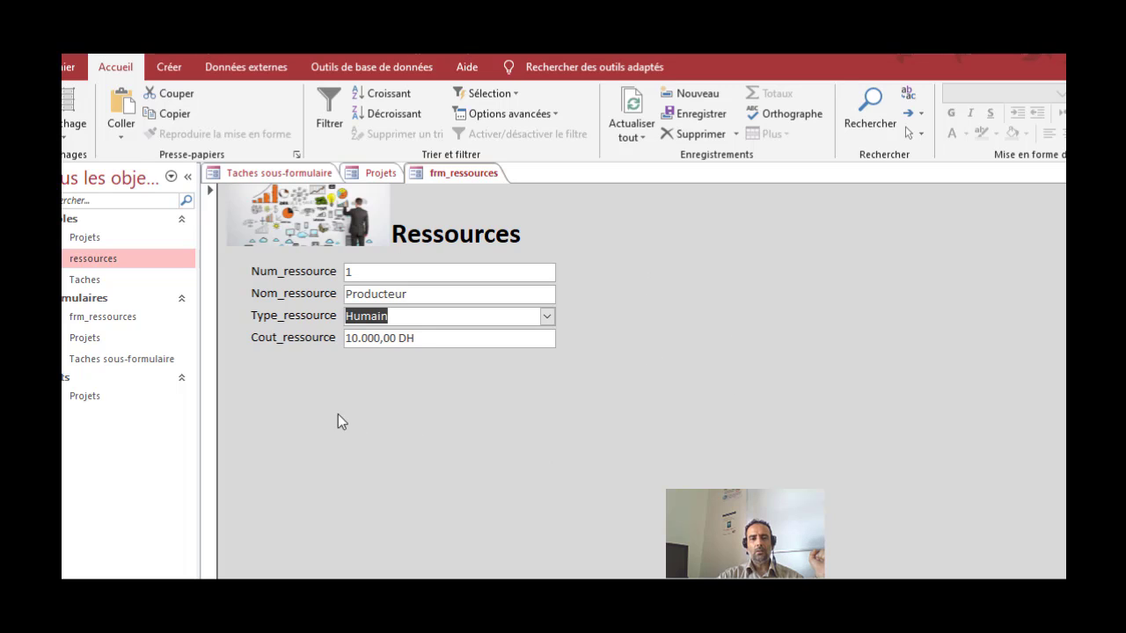
left_click(76, 134)
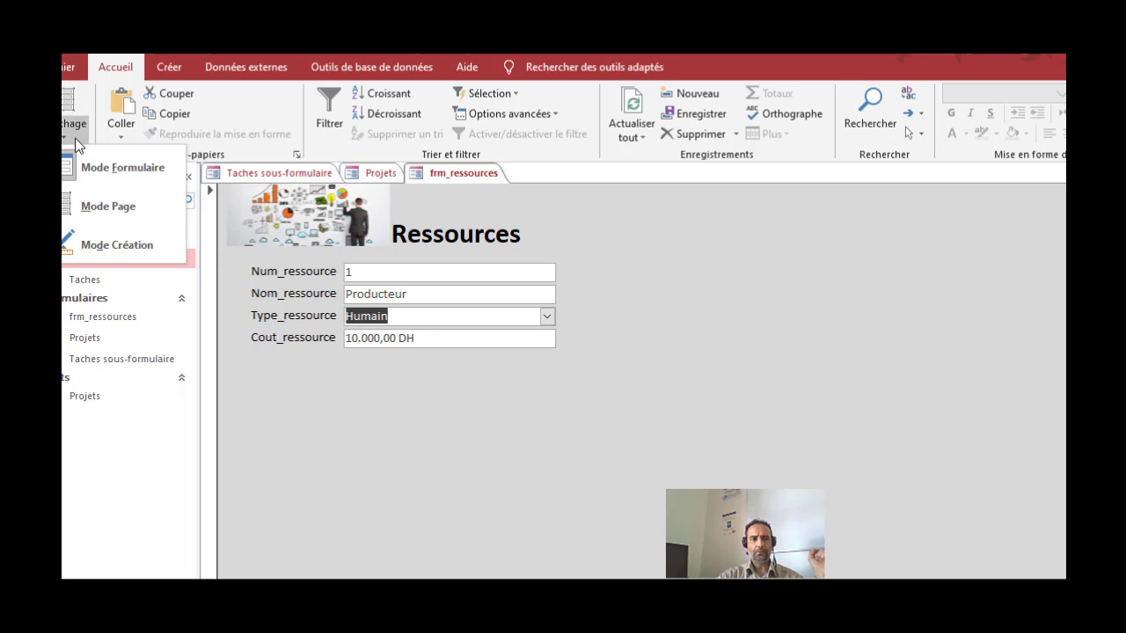
left_click(140, 244)
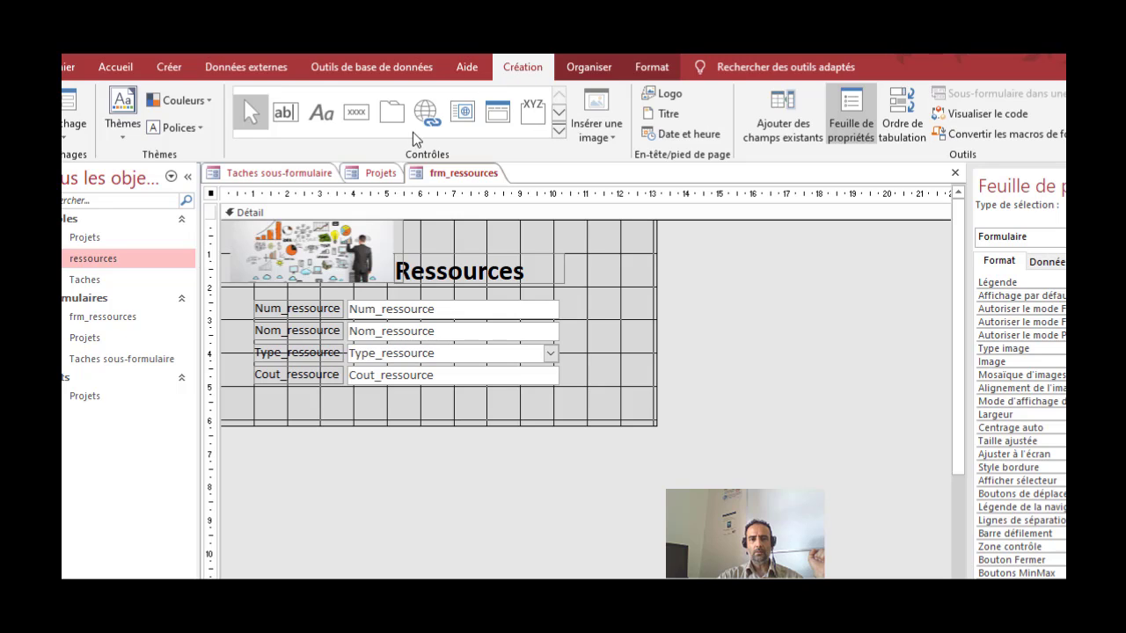
Step: Add a command button below the Cout_ressource field, about 7 cm from the form's left edge, with the action Enregistrement suivant
left_click(358, 116)
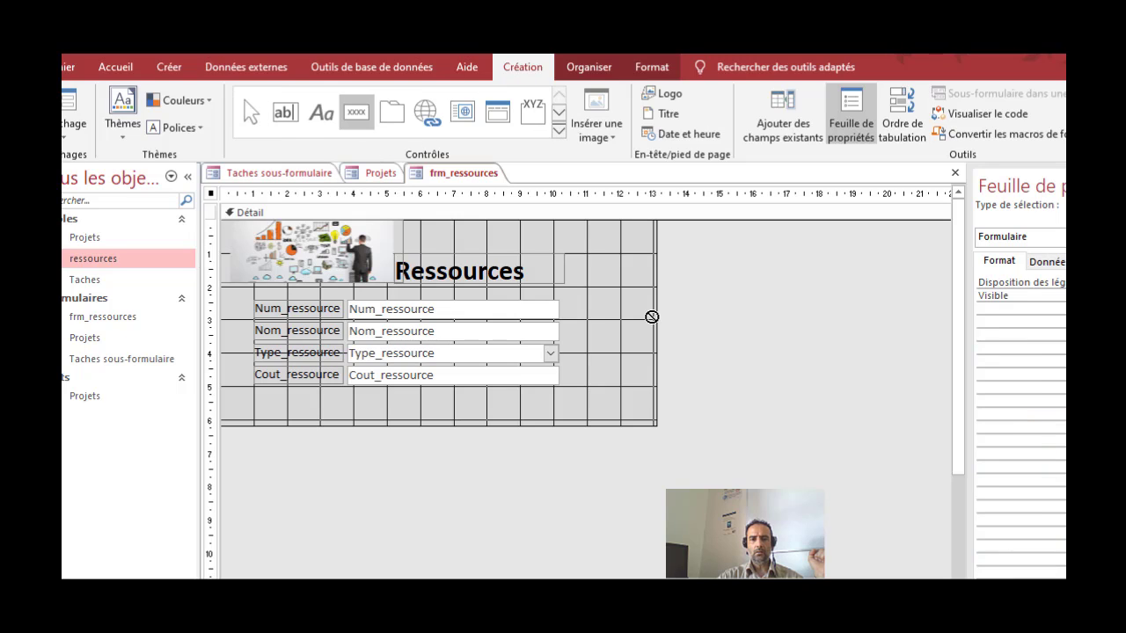
left_click_drag(461, 399, 514, 425)
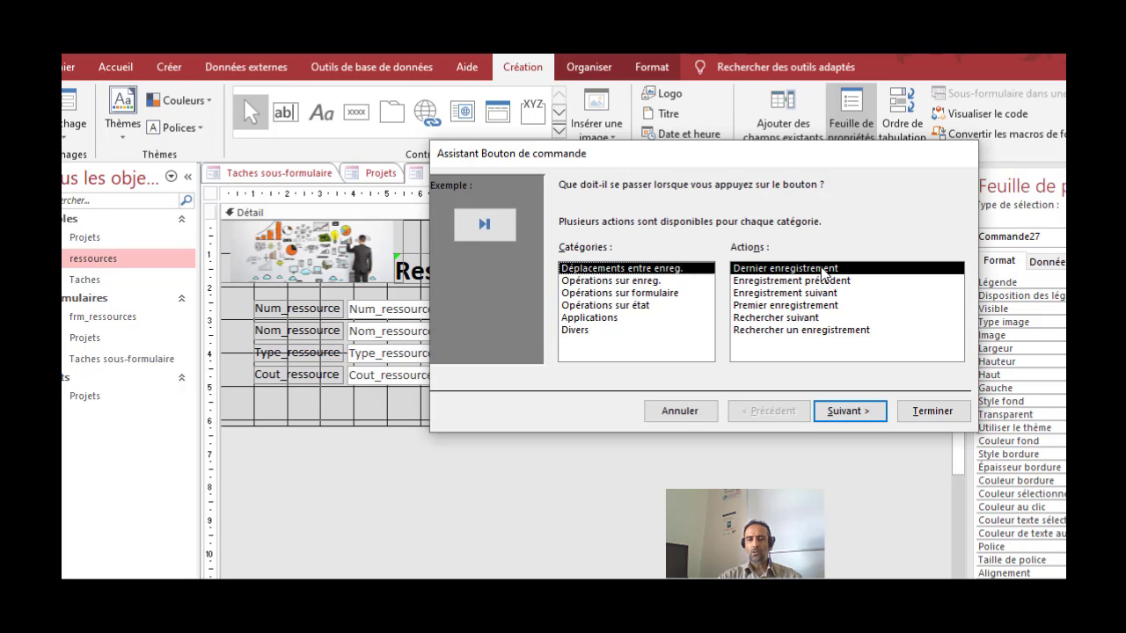
left_click(797, 294)
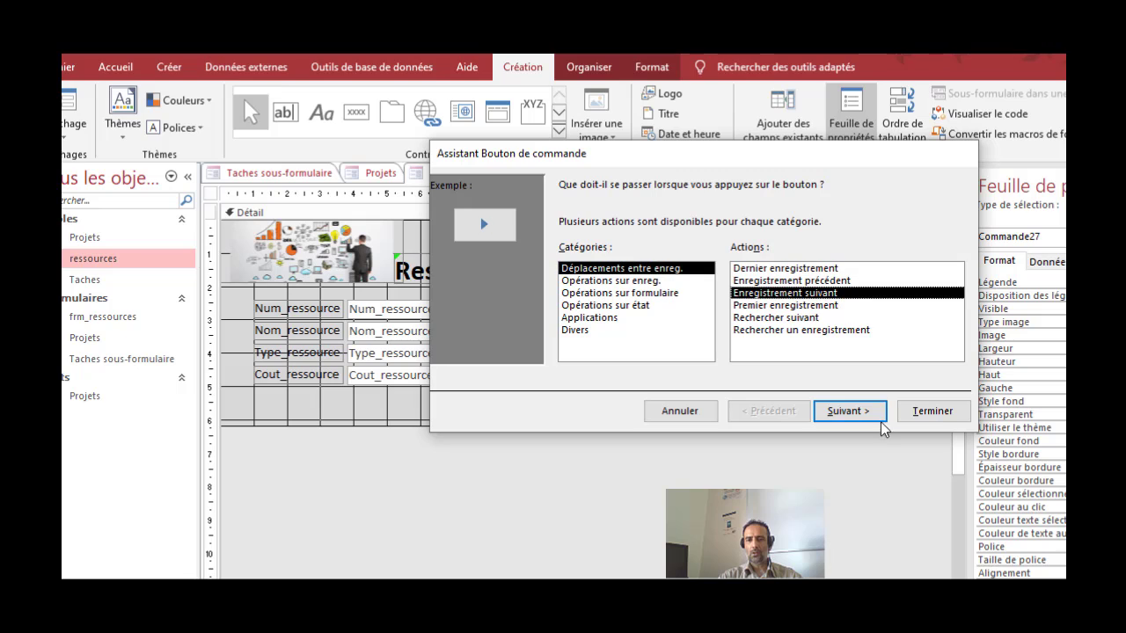
left_click(846, 413)
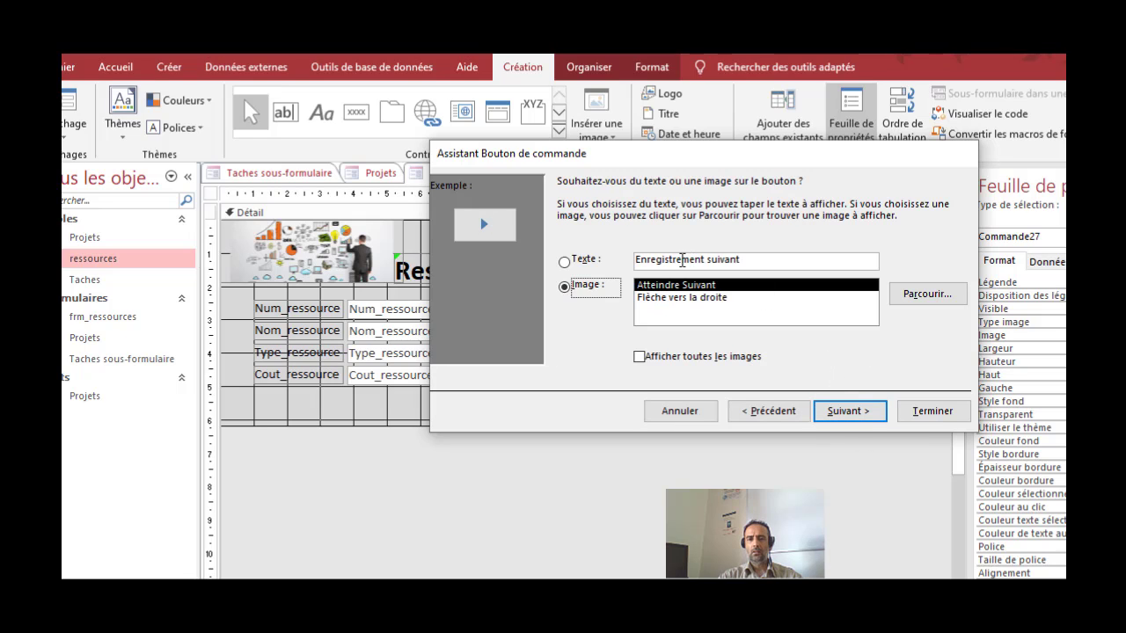
Step: Give the next-record button the Flèche vers la droite image and finish the wizard with the default button name
double_click(683, 260)
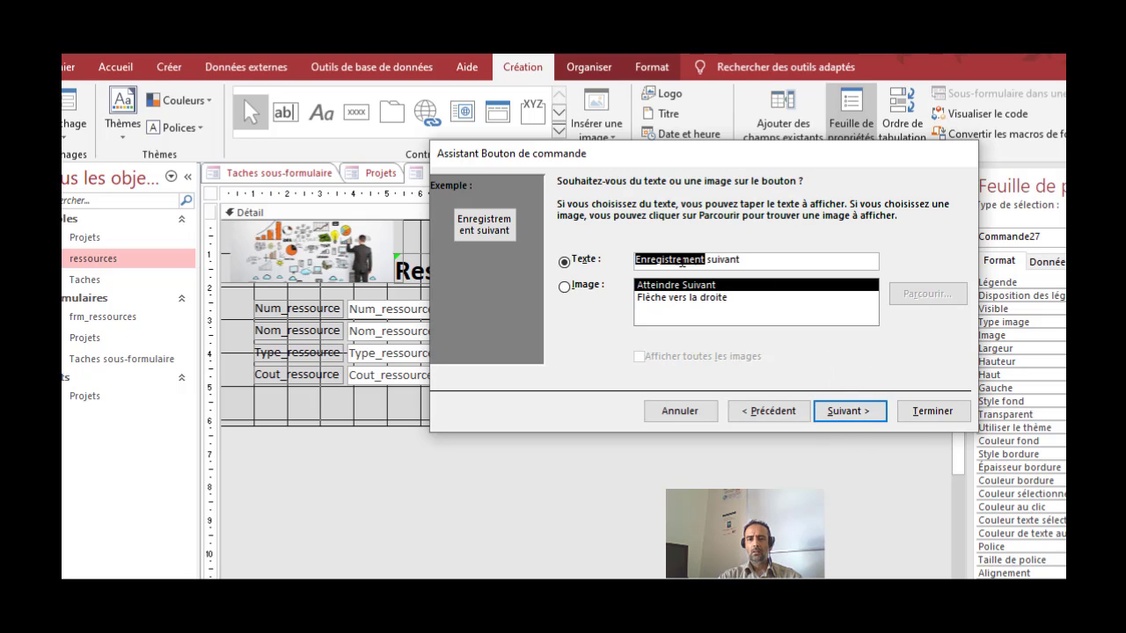
left_click(718, 297)
left_click(699, 287)
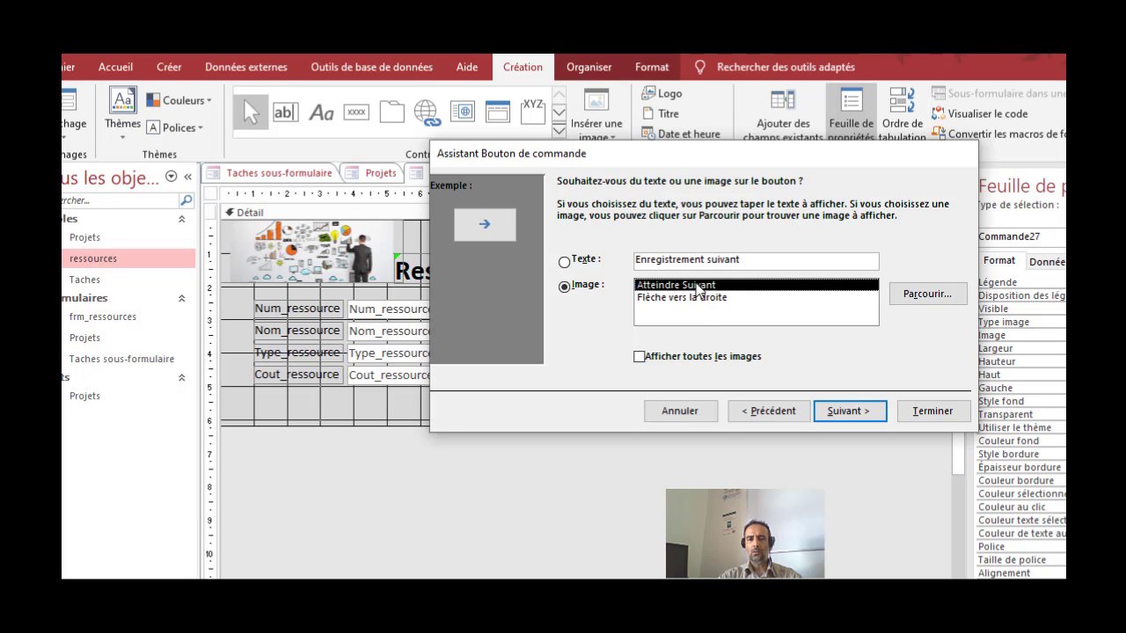
left_click(703, 299)
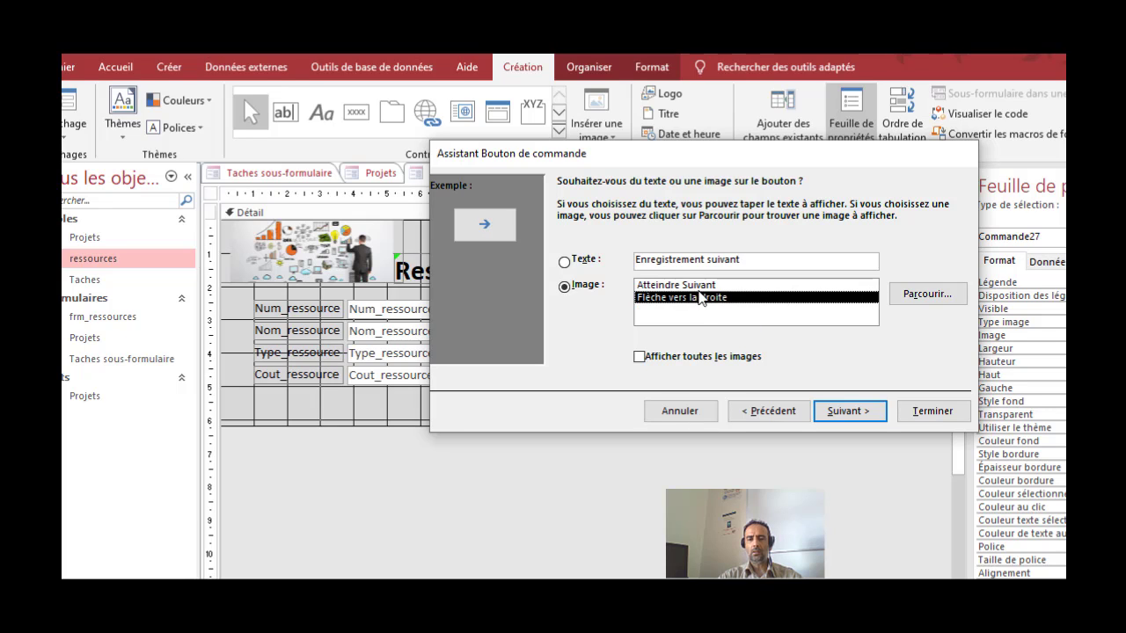
left_click(841, 411)
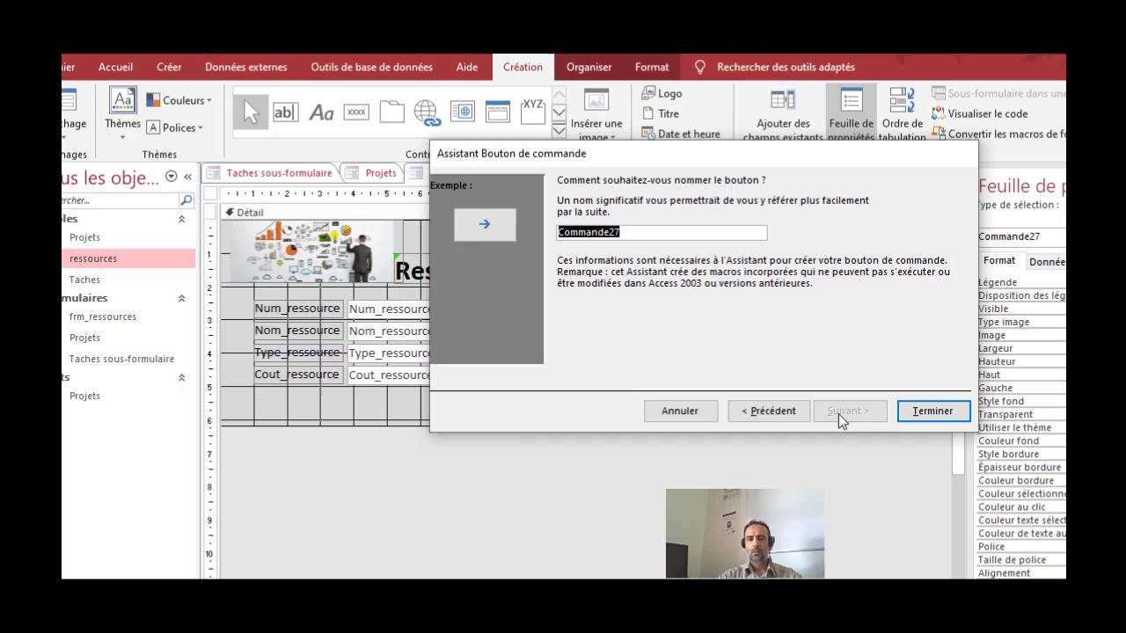
left_click(934, 411)
left_click(538, 405)
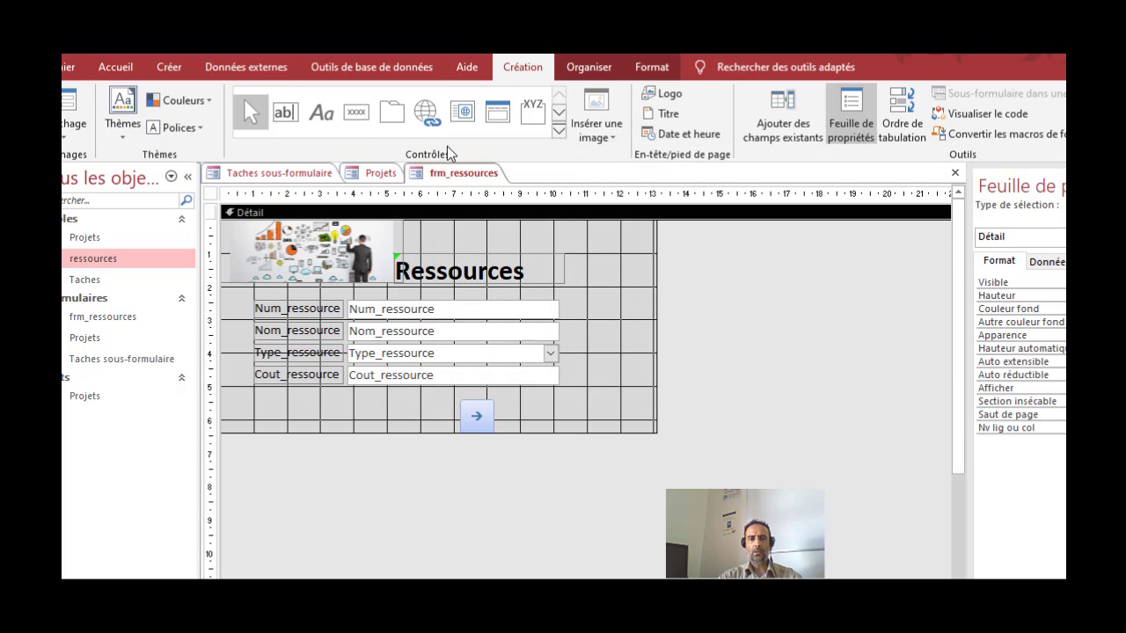
Step: Add a second command button just left of the next-record button, with the action Enregistrement précédent
left_click(356, 112)
left_click_drag(454, 402, 417, 433)
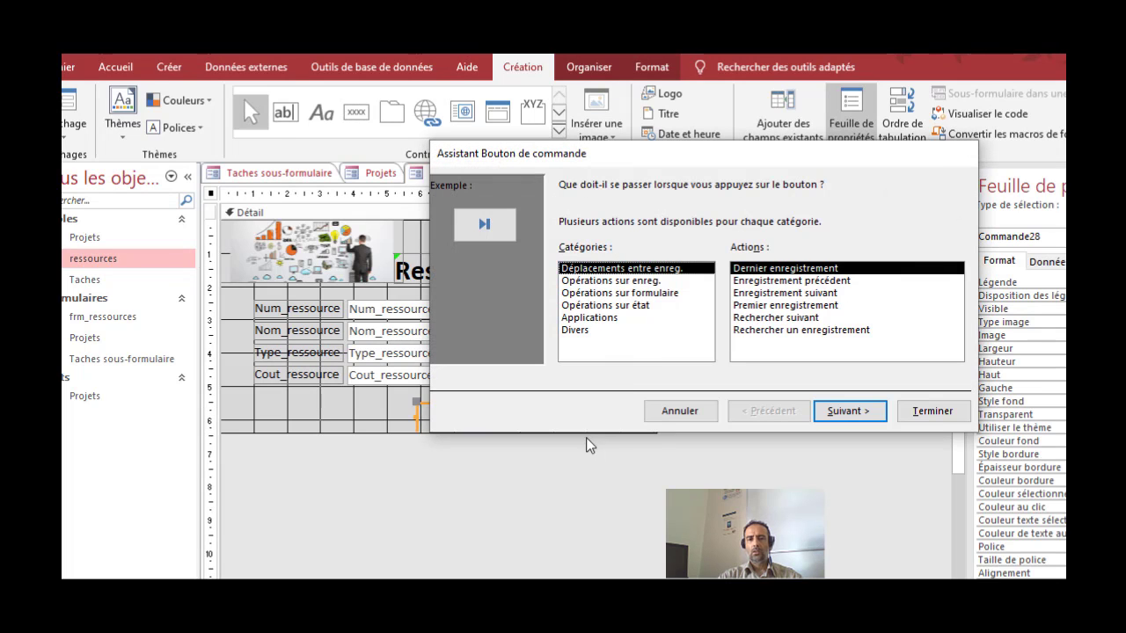
left_click(811, 281)
left_click(857, 411)
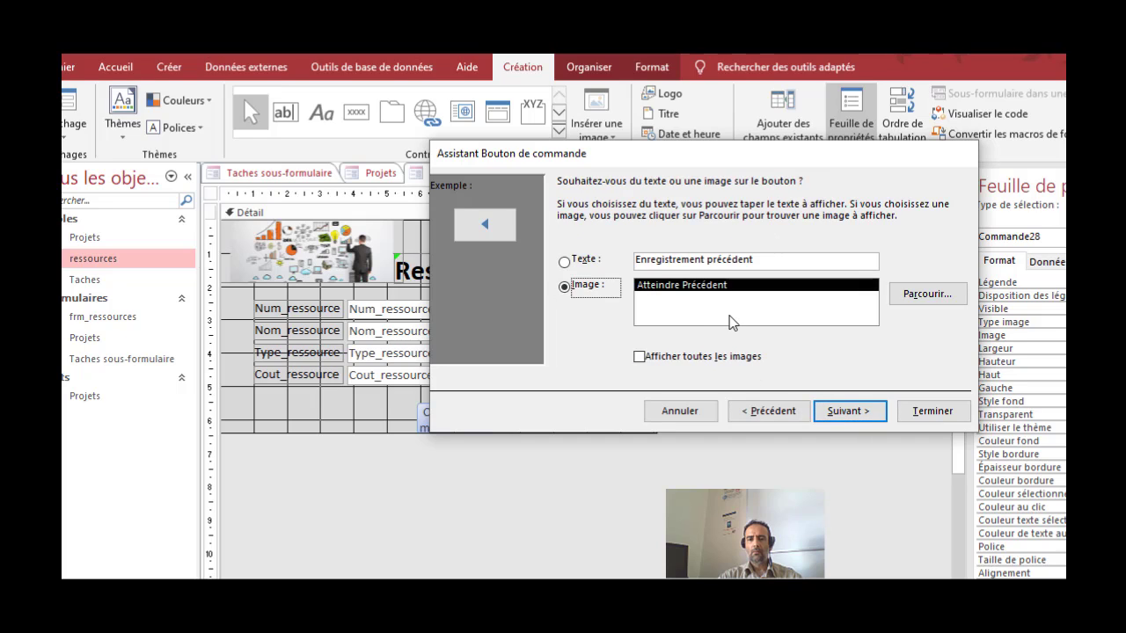
Step: Give the previous-record button the Flèche vers la gauche image from the full image list and finish the wizard with the default button name
left_click(714, 357)
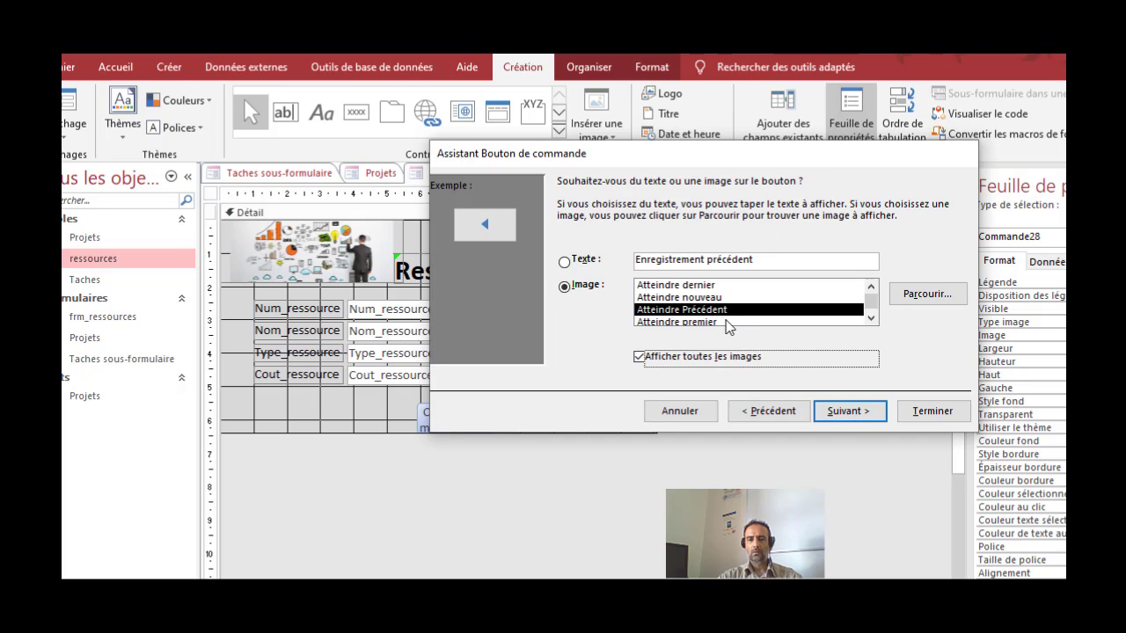
left_click(726, 322)
key("Down")
key("Down")
key("Down")
key("Down")
key("Down")
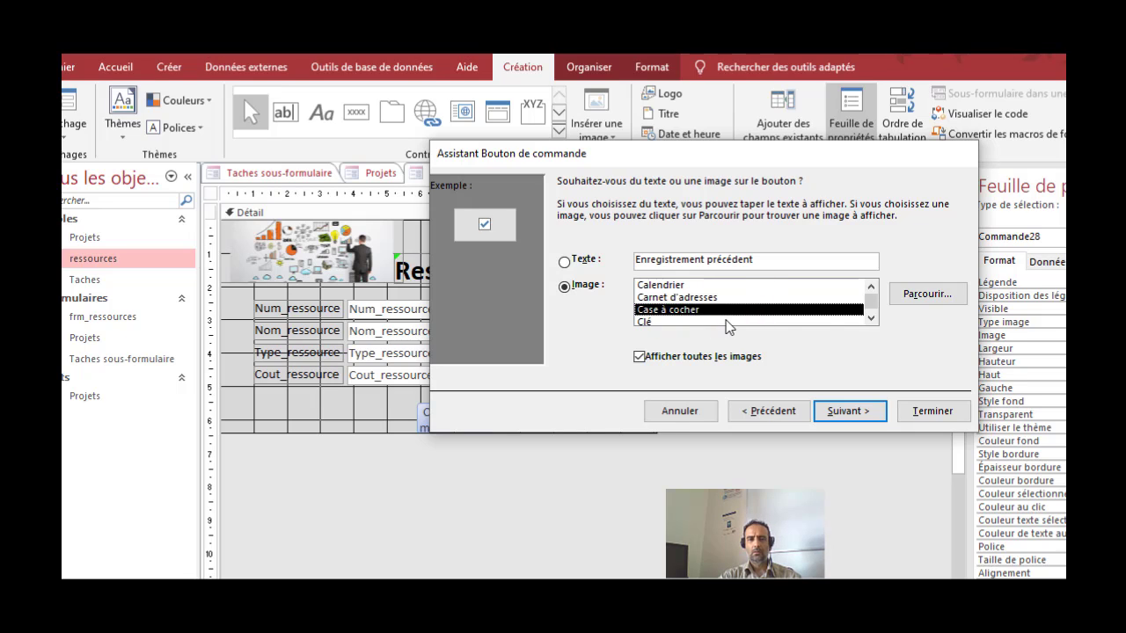
key("Down")
key("Down")
key("Down")
key("Down")
key("Down")
key("Down")
key("Down")
key("Down")
key("Down")
key("Down")
key("Down")
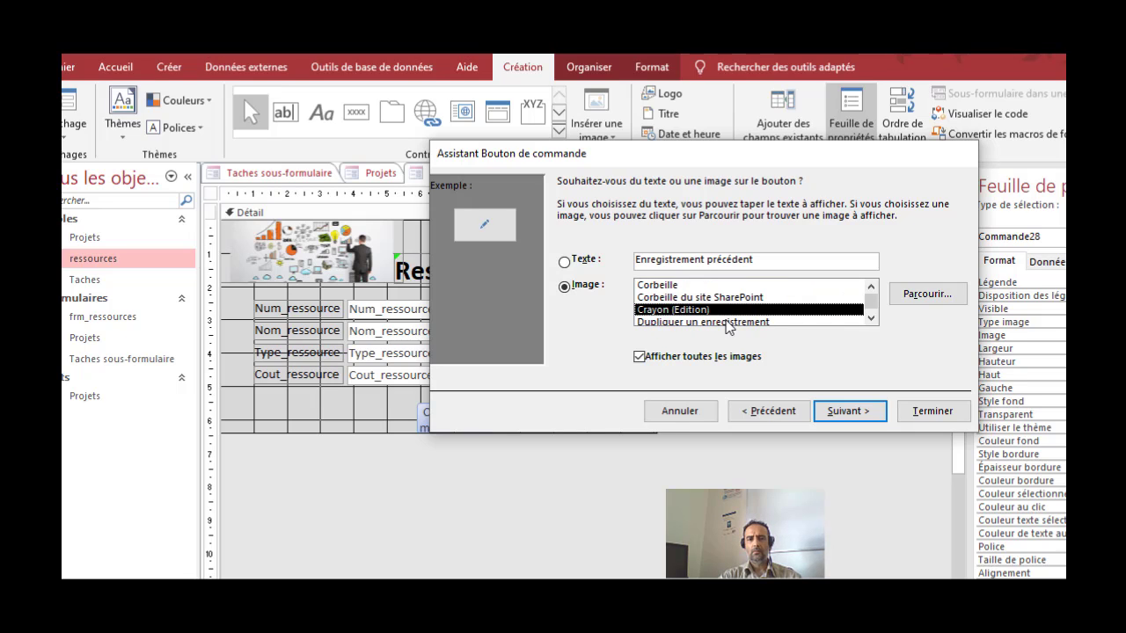
key("Down")
key("Down")
key("Down")
key("Down")
key("Down")
key("Down")
key("Down")
key("Down")
key("Down")
key("Down")
key("Down")
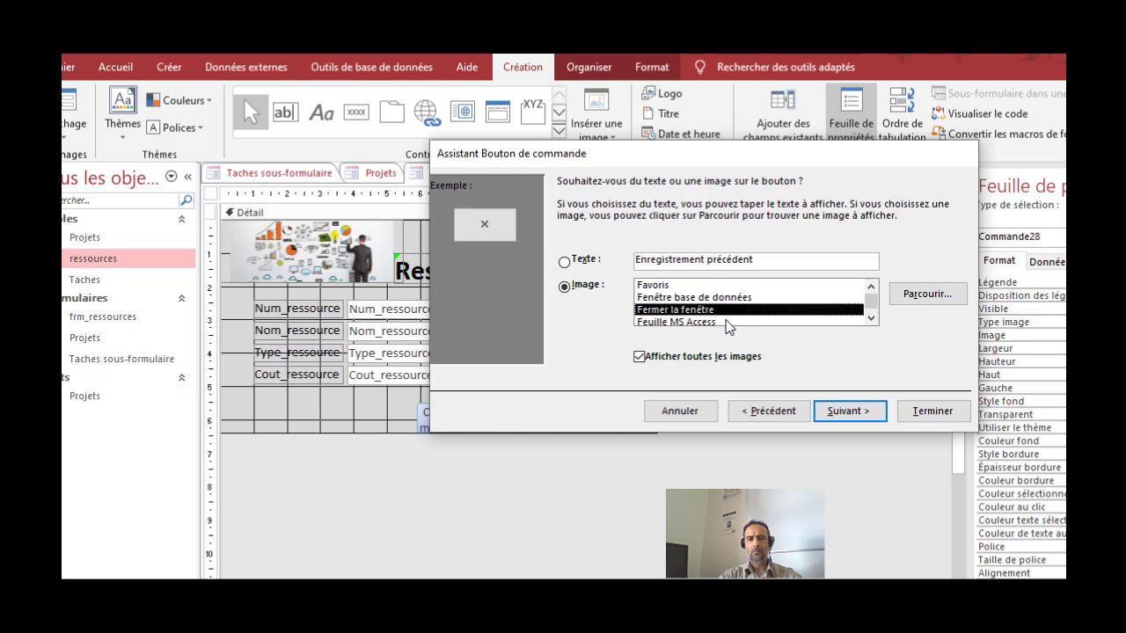
key("Down")
key("Down")
key("Down")
key("Down")
key("Down")
key("Down")
key("Down")
key("Down")
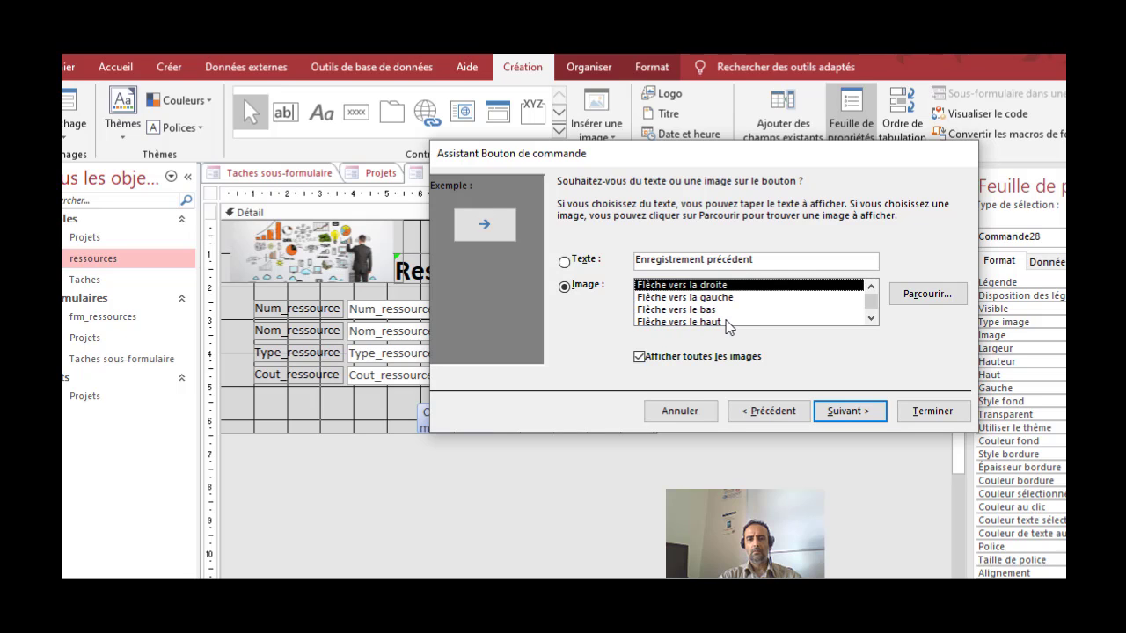
key("Down")
left_click(829, 410)
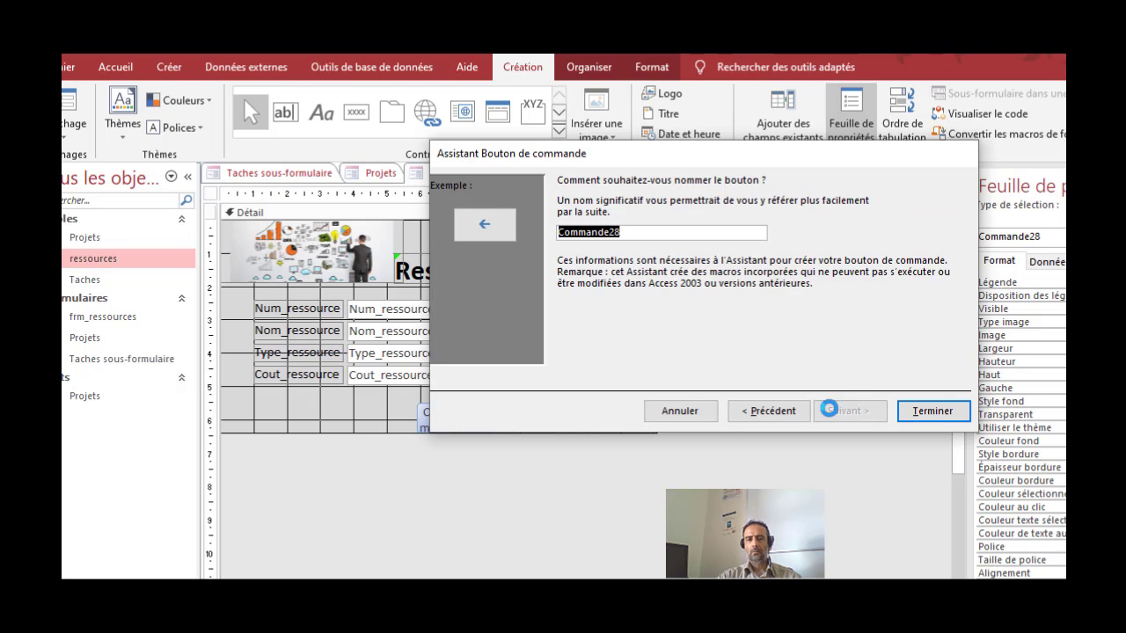
left_click(901, 412)
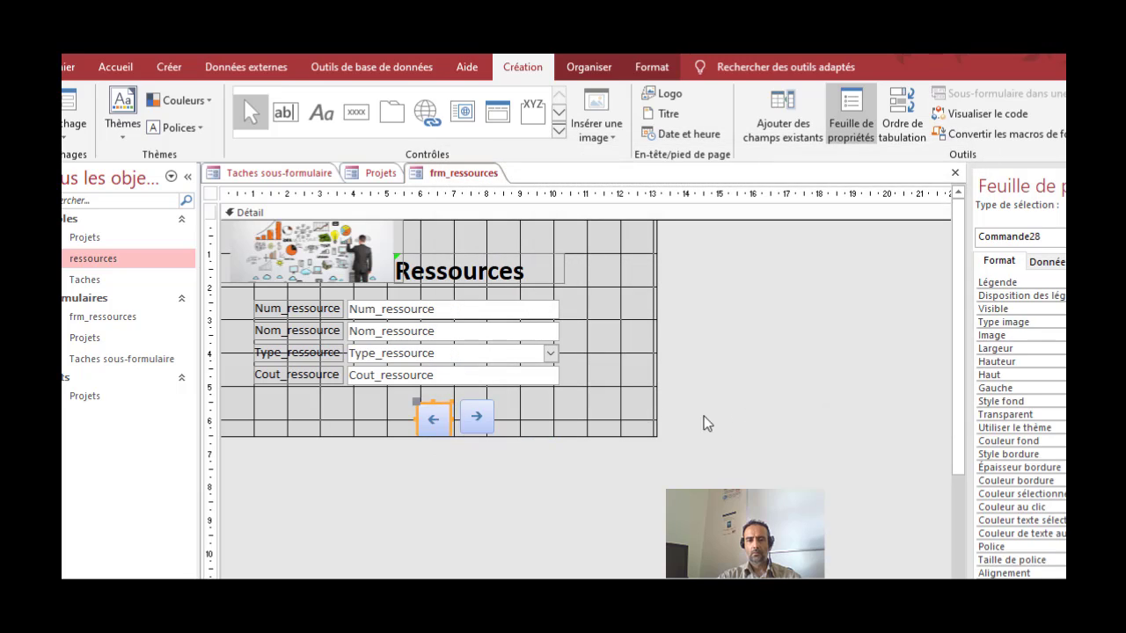
Step: Move the previous-record button slightly so it lines up beside the next-record button
left_click(541, 406)
left_click_drag(439, 421, 443, 418)
left_click(555, 424)
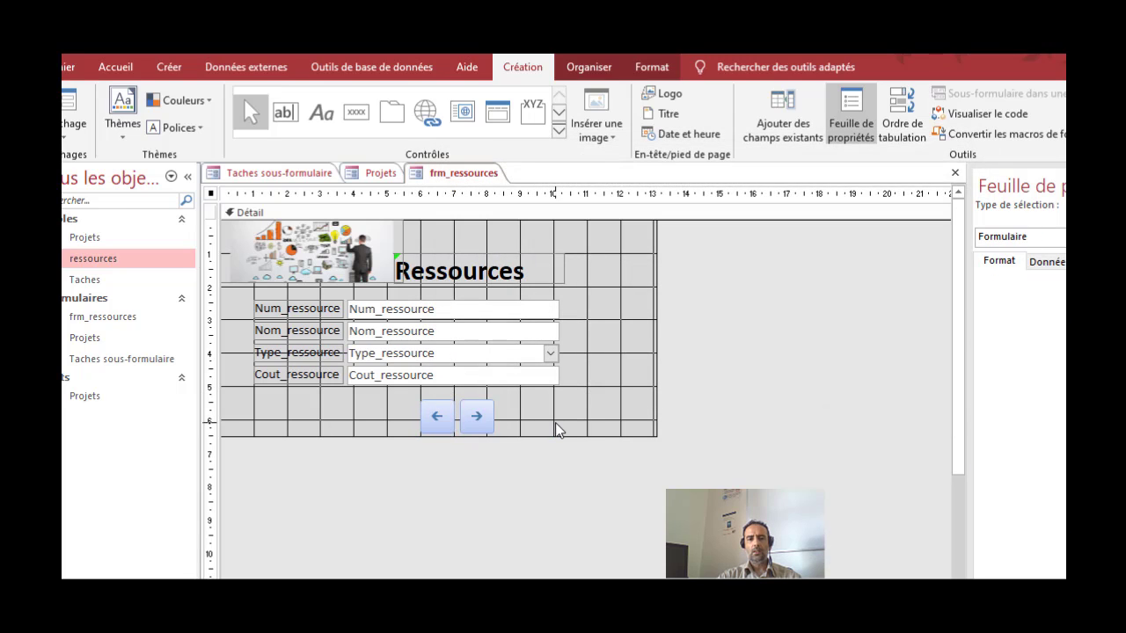
Step: Add a third command button just right of the next-record button, with the action Dernier enregistrement
left_click(363, 123)
left_click_drag(499, 403, 546, 431)
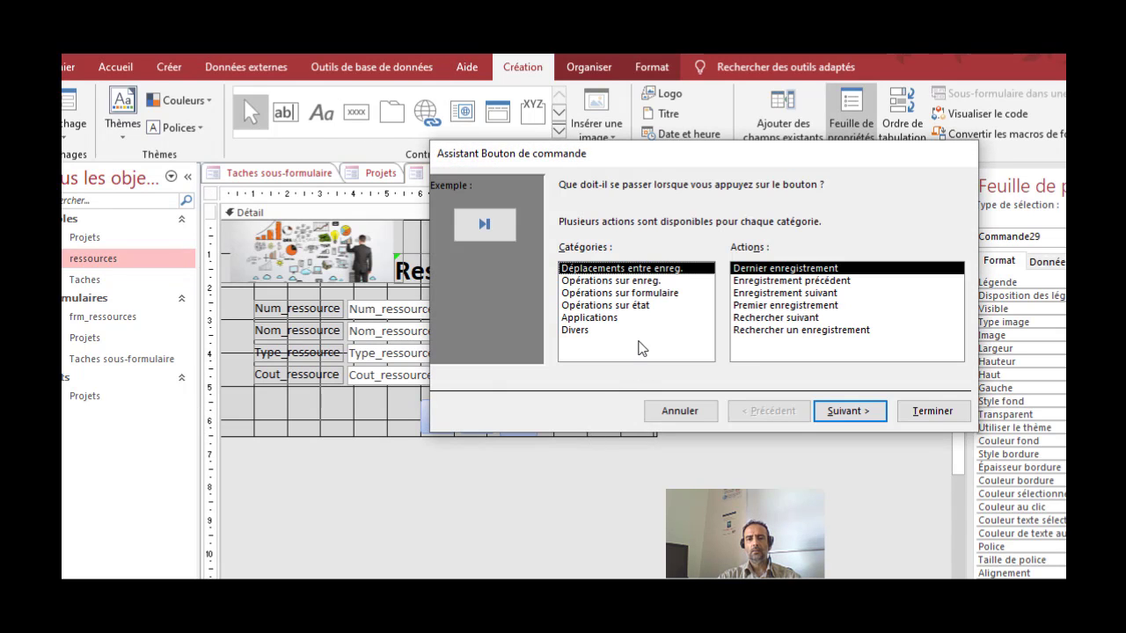
left_click(780, 307)
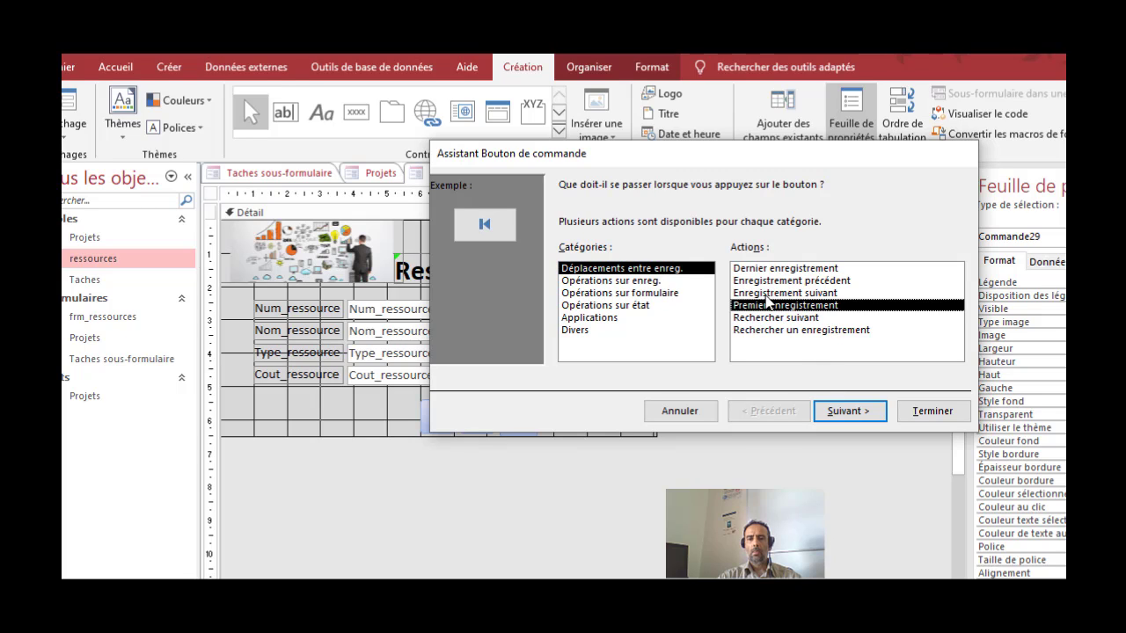
left_click(763, 269)
left_click(840, 411)
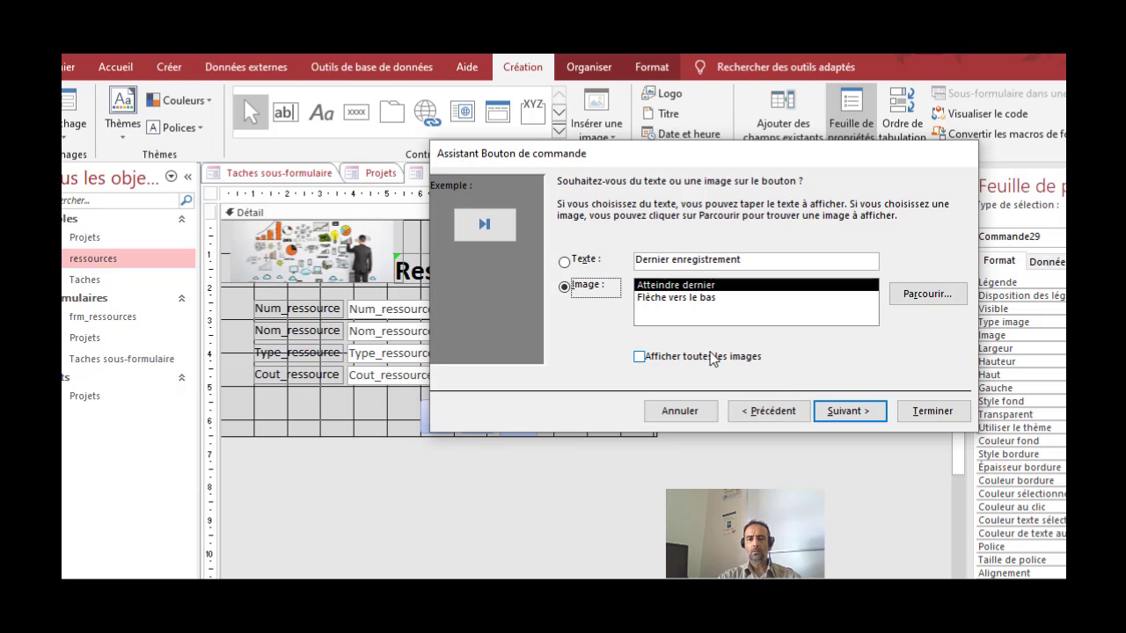
Step: Give the last-record button the Atteindre dernier image and finish the wizard with the default button name
left_click(685, 299)
left_click(679, 285)
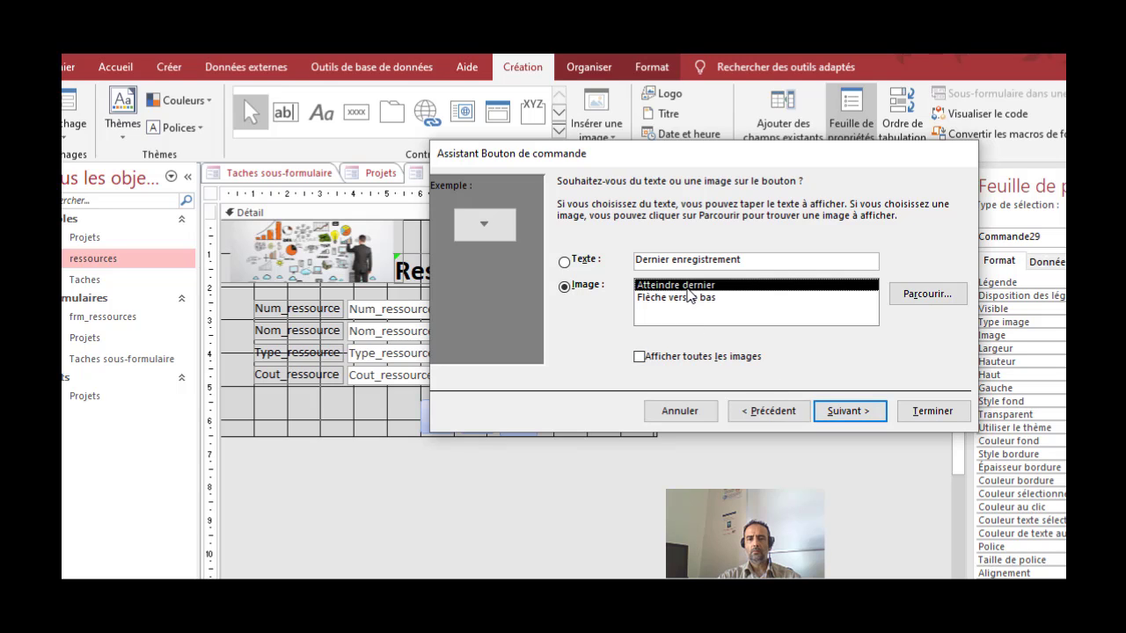
left_click(846, 410)
left_click(932, 412)
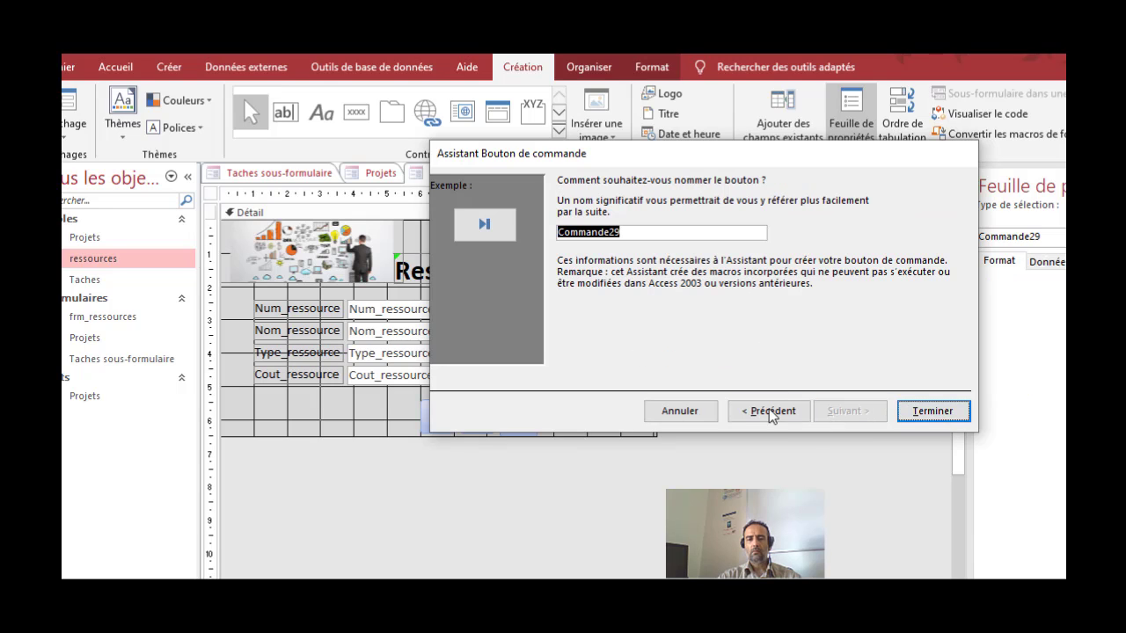
left_click(568, 408)
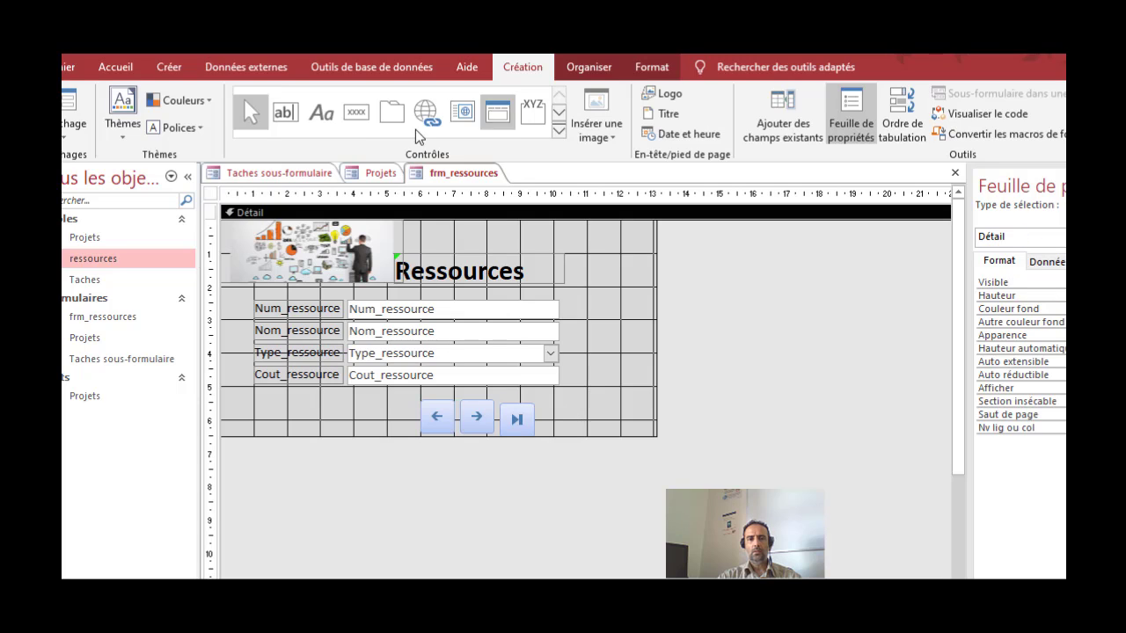
Step: Add a fourth command button just left of the previous-record button, with the action Premier enregistrement and the Atteindre premier image
left_click(356, 112)
left_click_drag(408, 403, 377, 429)
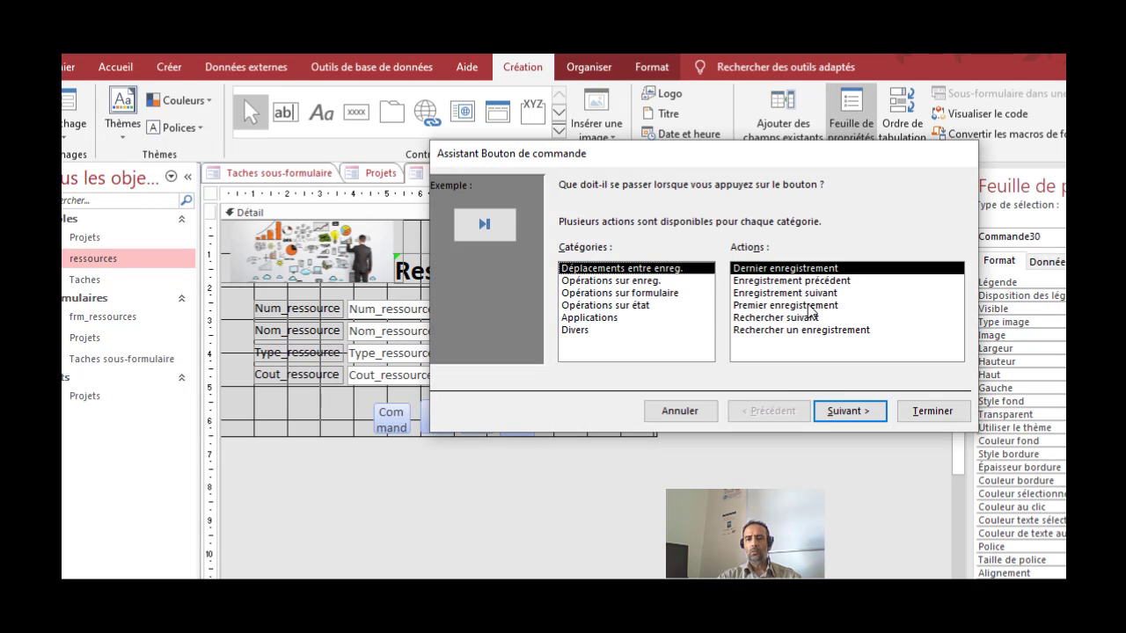
left_click(798, 308)
left_click(862, 414)
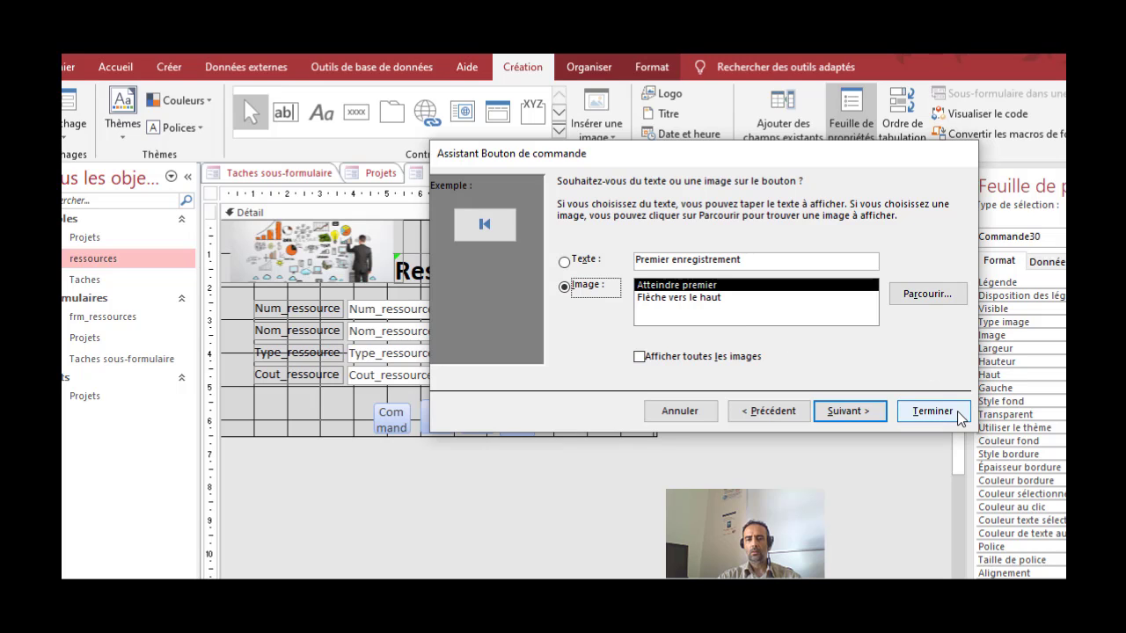
left_click(914, 410)
Step: Select the four navigation buttons and align them along their top edges
left_click_drag(537, 401, 343, 423)
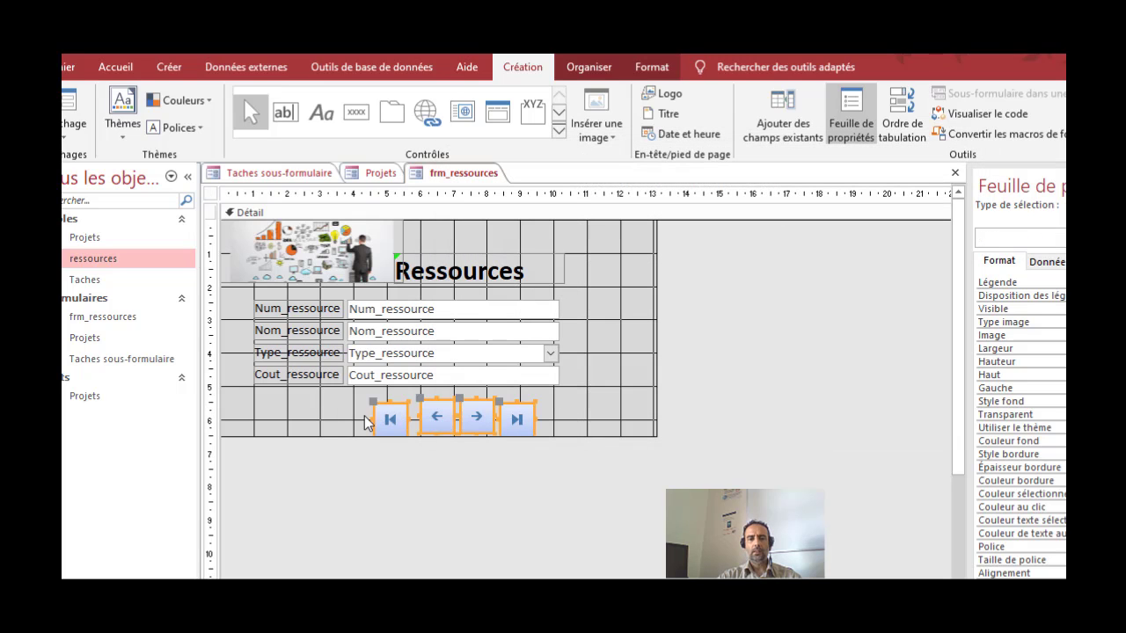
left_click(652, 71)
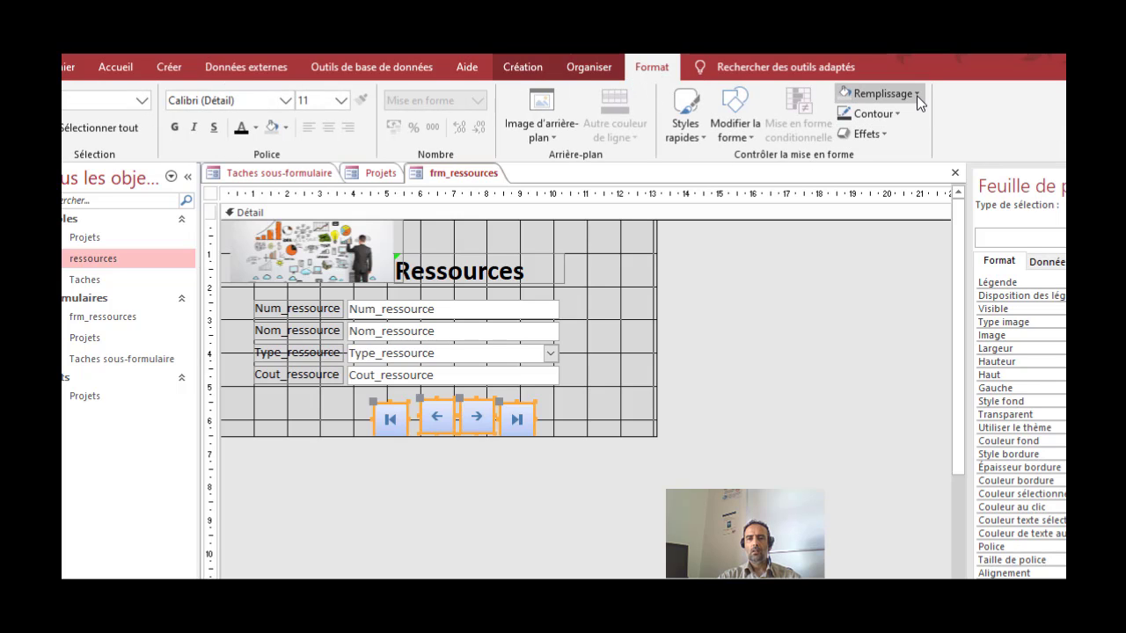
left_click(589, 70)
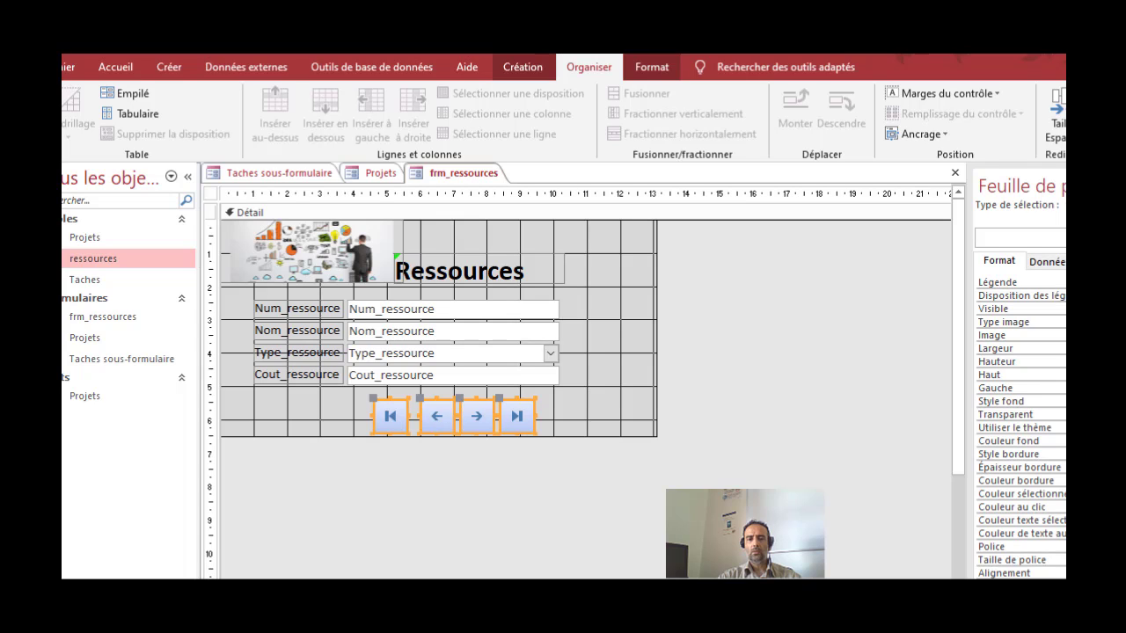
Step: Space the four navigation buttons evenly and closer together horizontally
left_click(603, 408)
left_click_drag(604, 410, 369, 419)
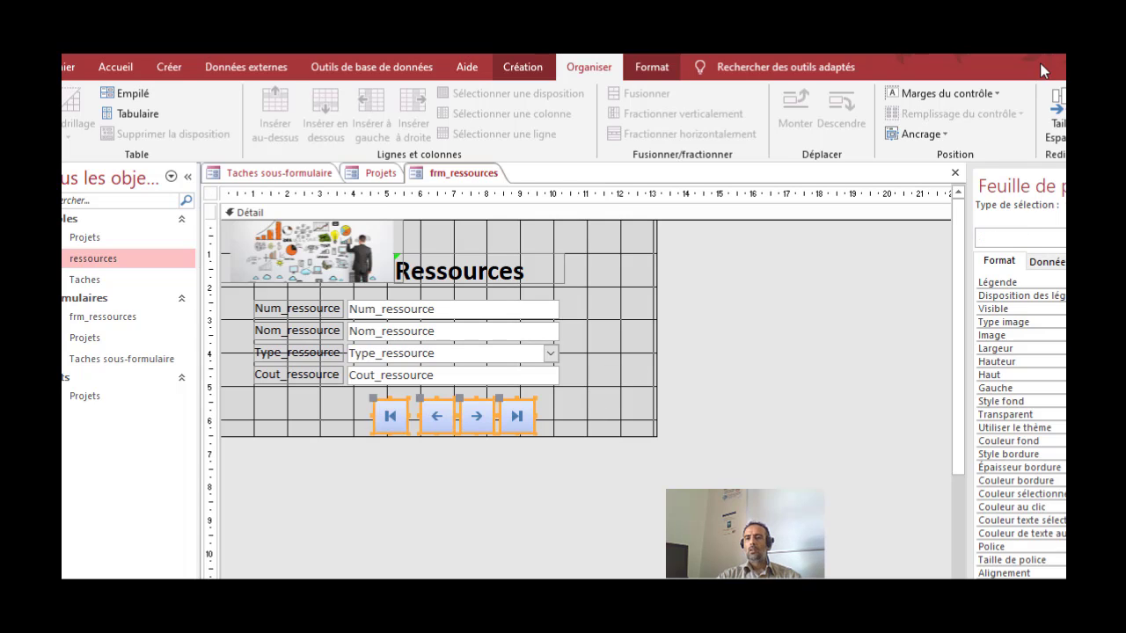
left_click(1059, 123)
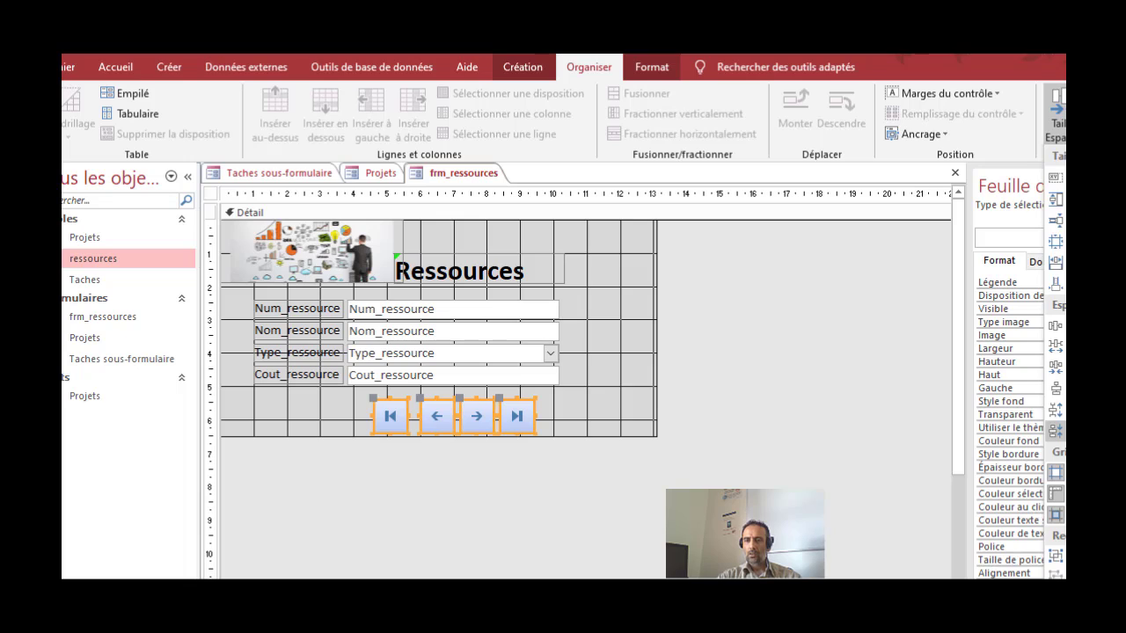
left_click(1056, 368)
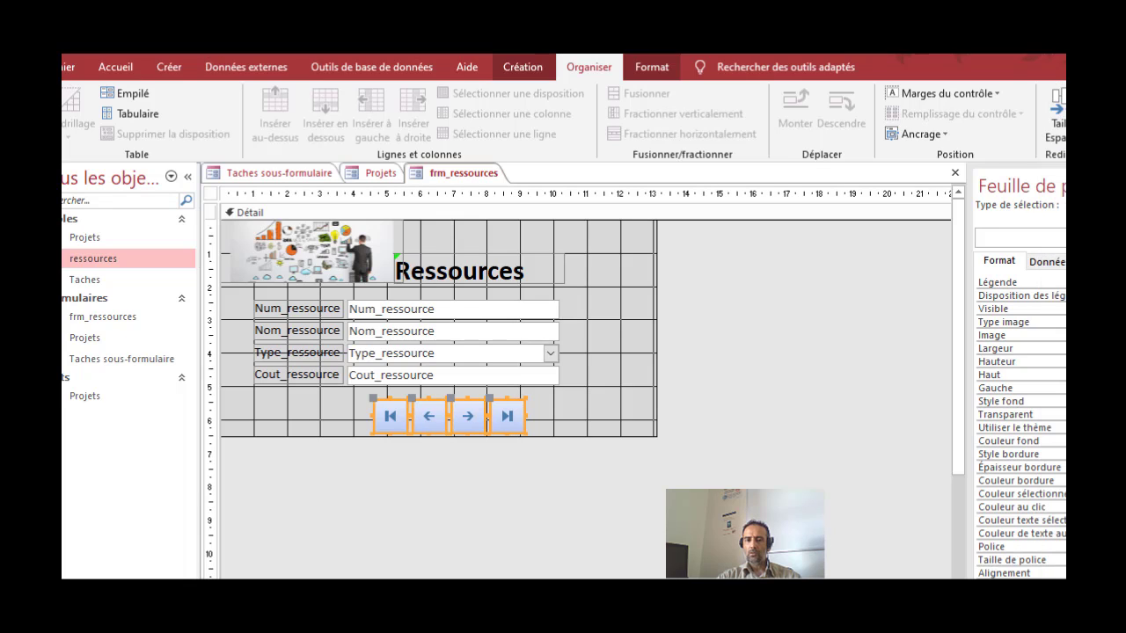
left_click(573, 412)
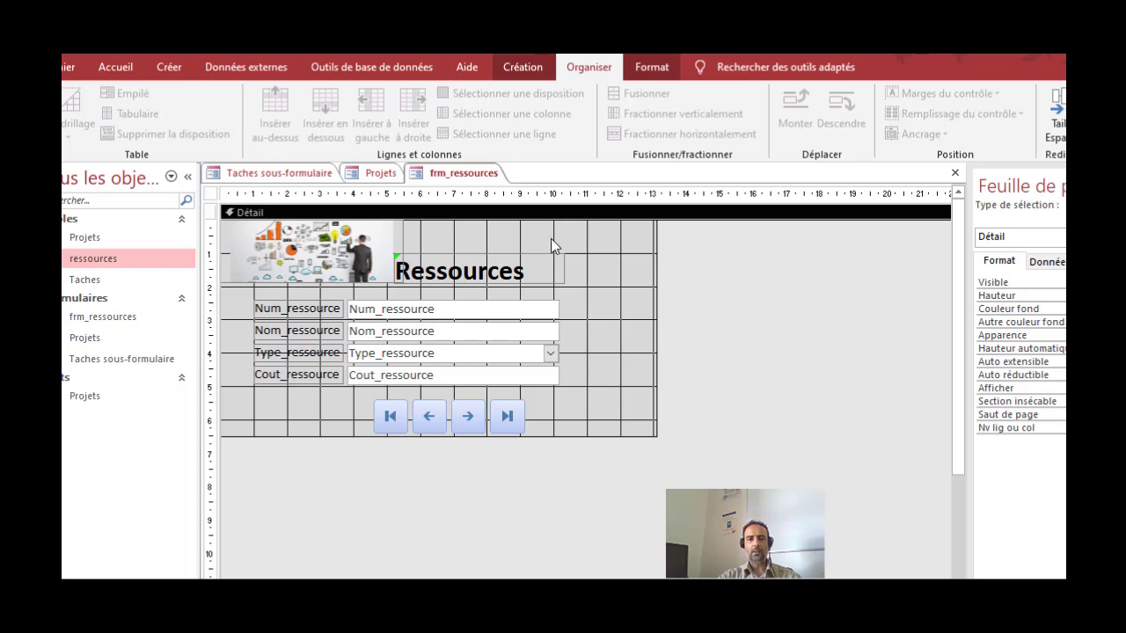
Step: Add a command button beside the Num_ressource field, about 11 cm from the form's left edge, with the record operation Ajouter un nouvel enregistrement
left_click(519, 67)
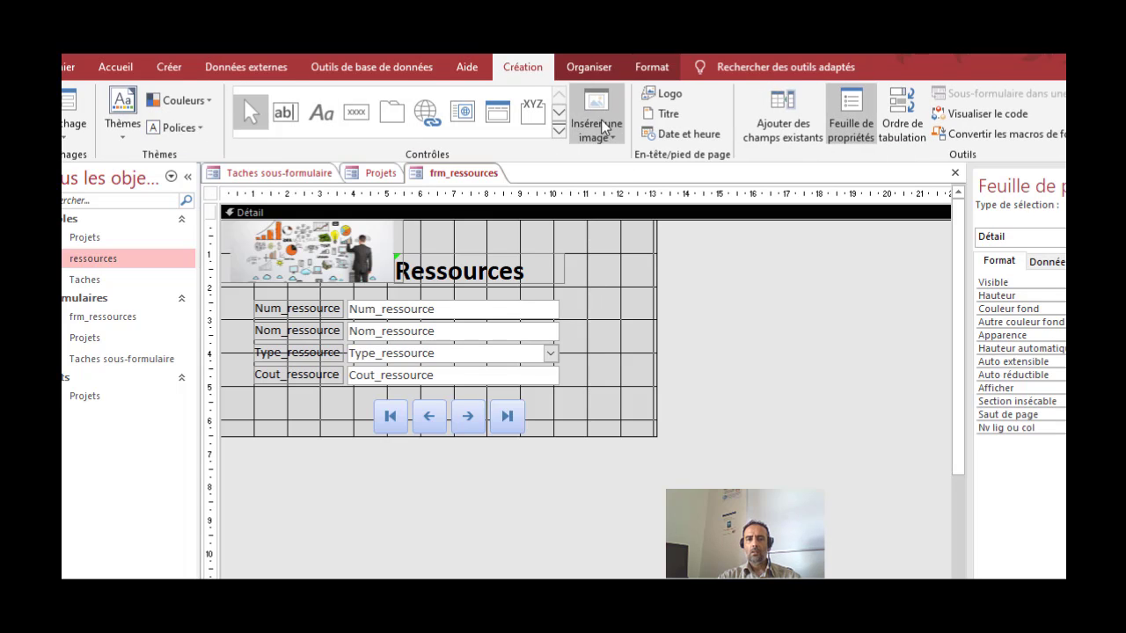
left_click(356, 111)
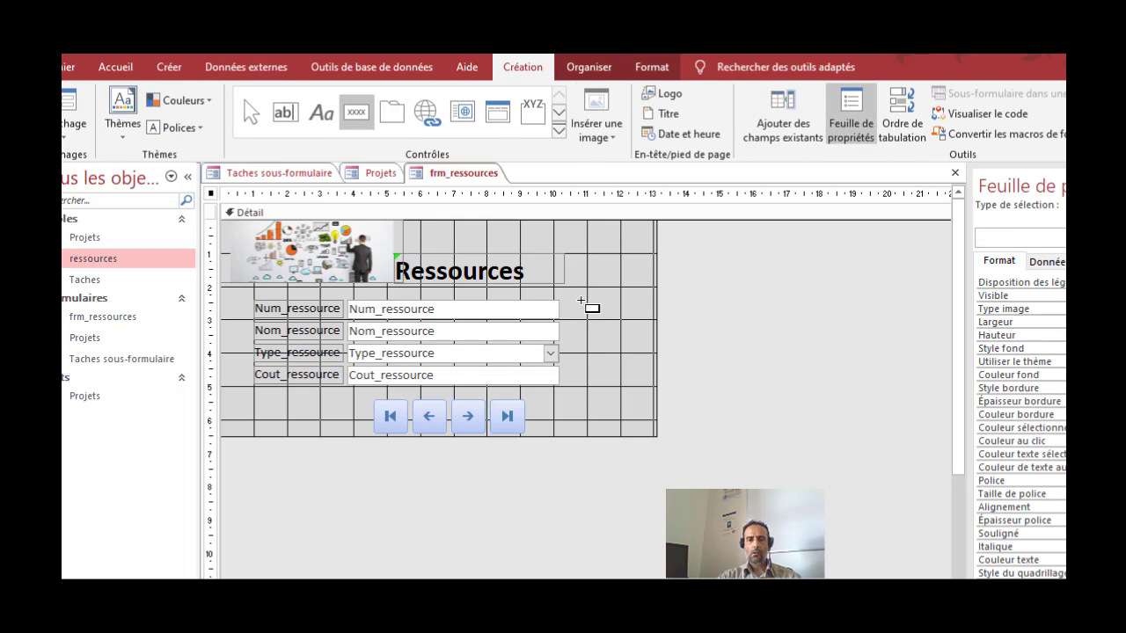
left_click_drag(578, 299, 677, 327)
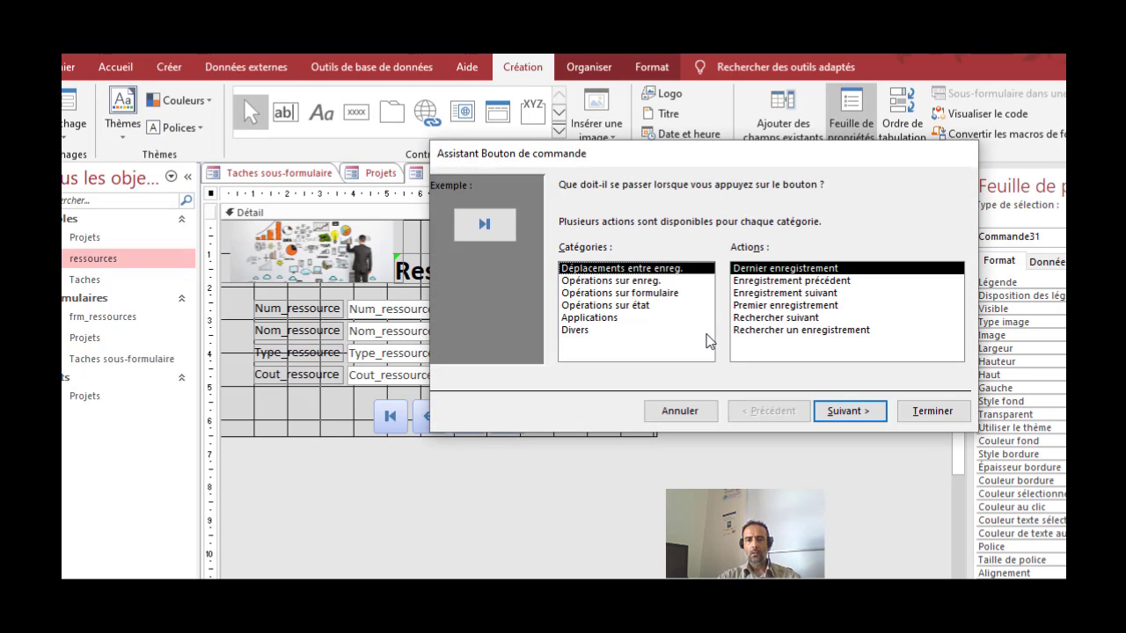
left_click(635, 281)
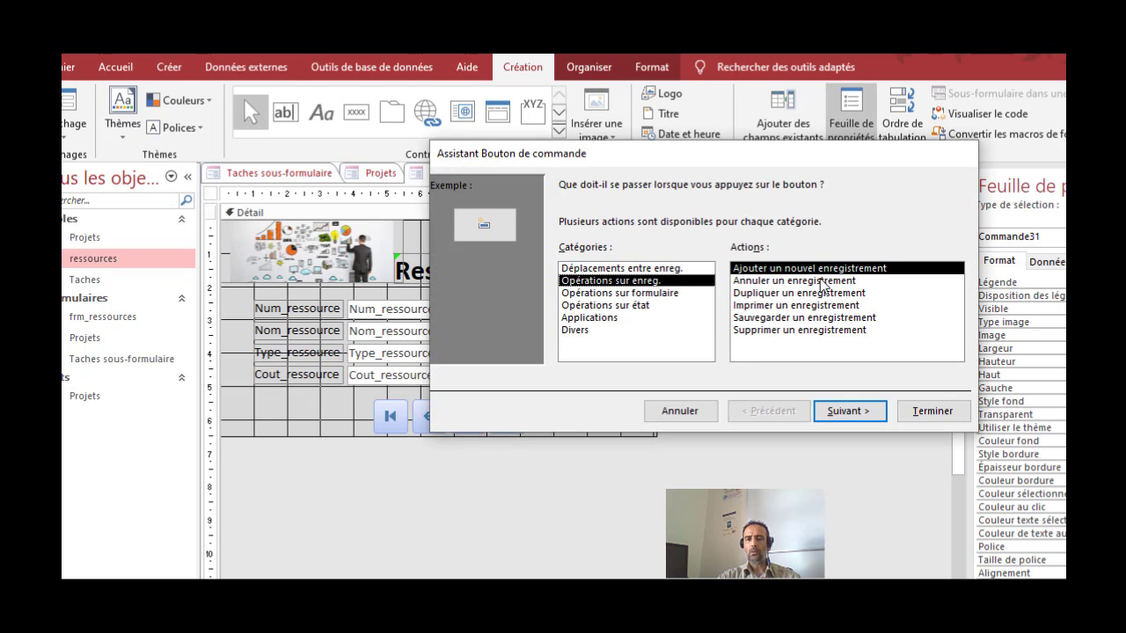
left_click(831, 411)
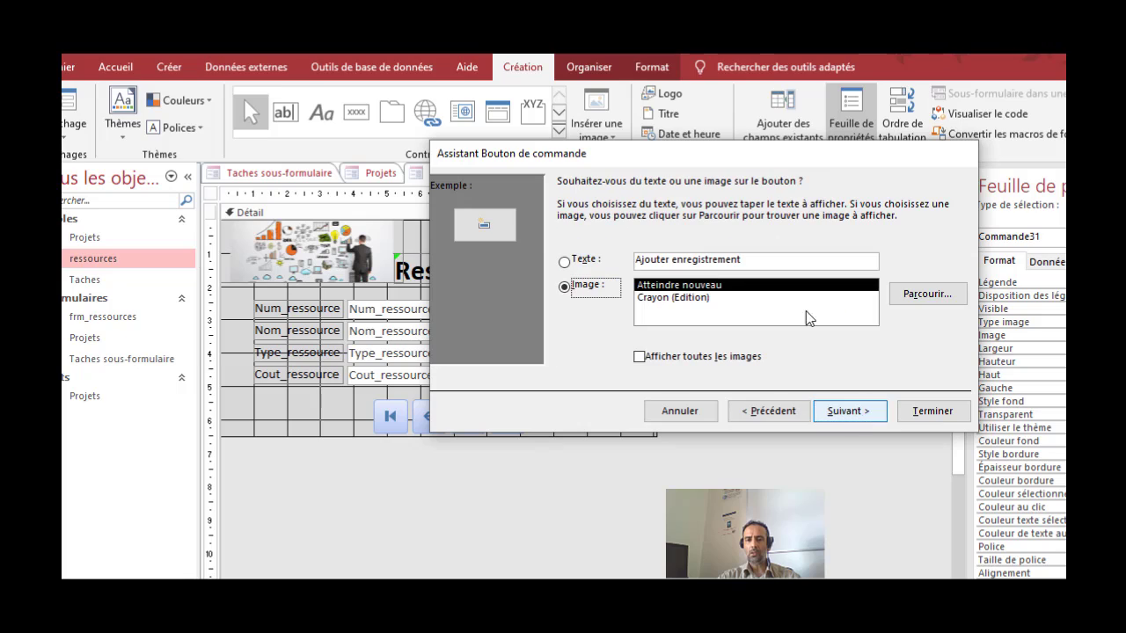
Step: Give the add-record button the Crayon (Edition) image and resize it to about 2 cm wide and 0.8 cm high
left_click(703, 299)
left_click(693, 286)
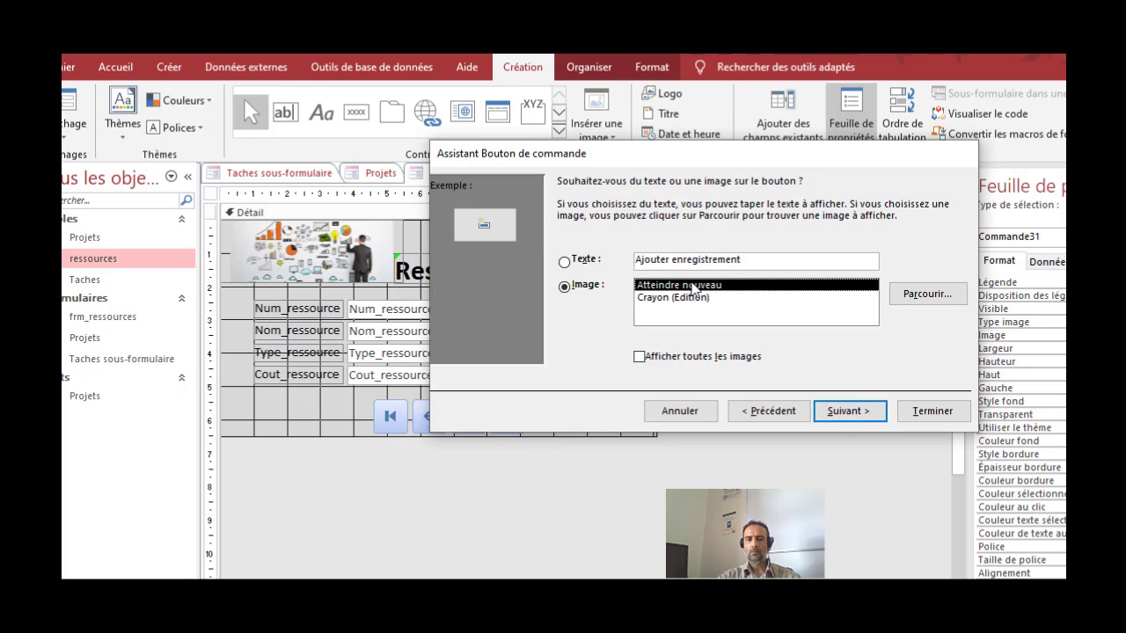
left_click(695, 299)
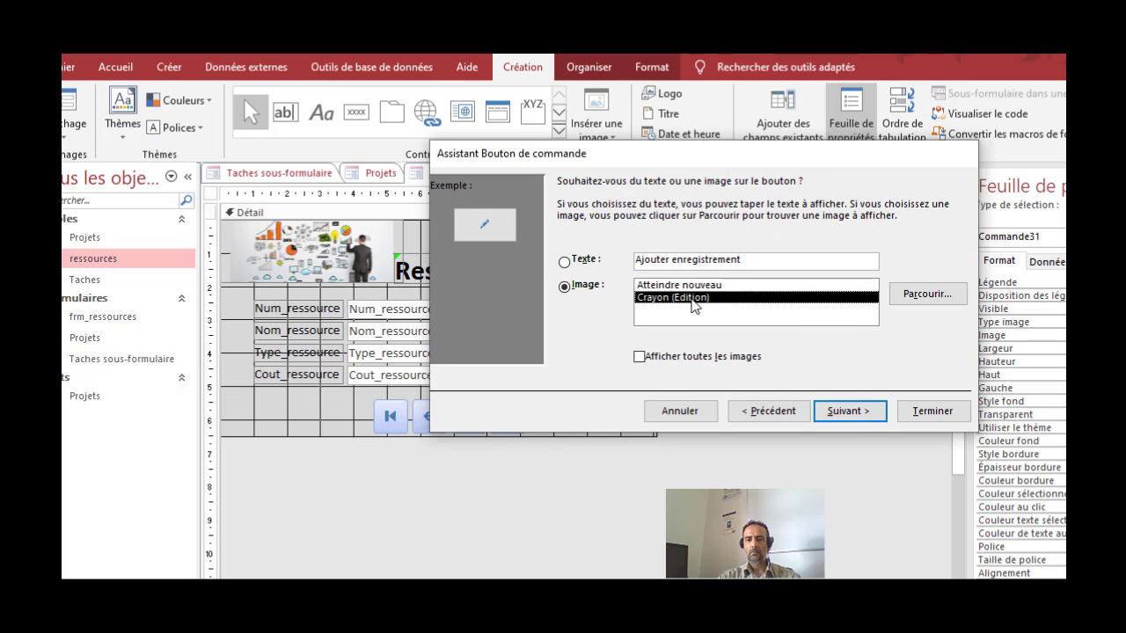
left_click(831, 411)
left_click(931, 413)
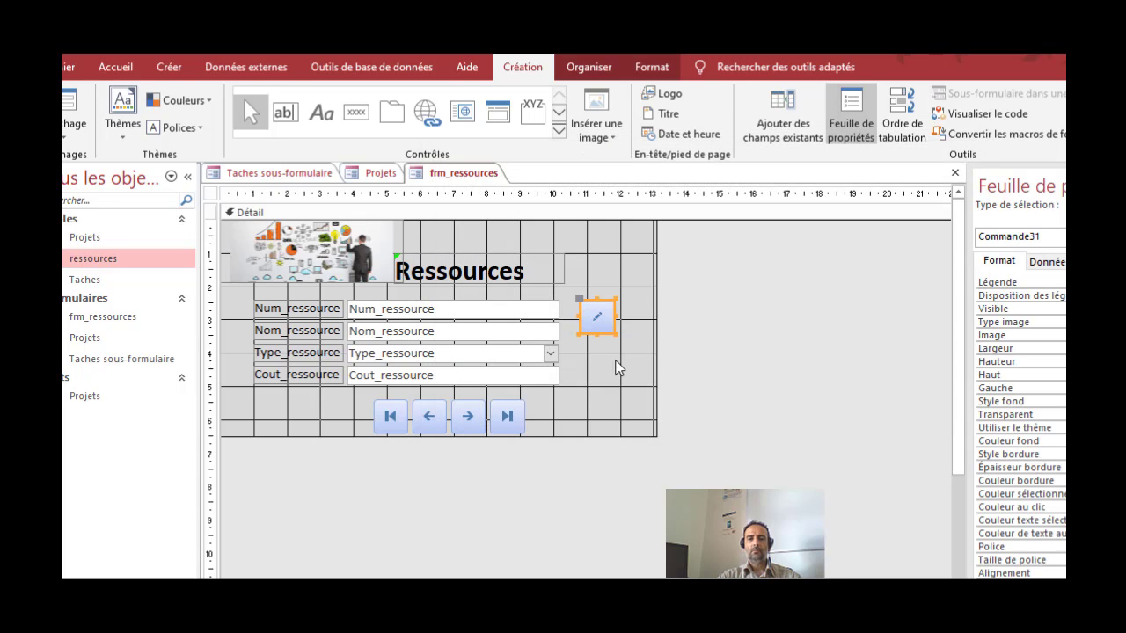
left_click_drag(615, 335, 649, 325)
left_click(633, 336)
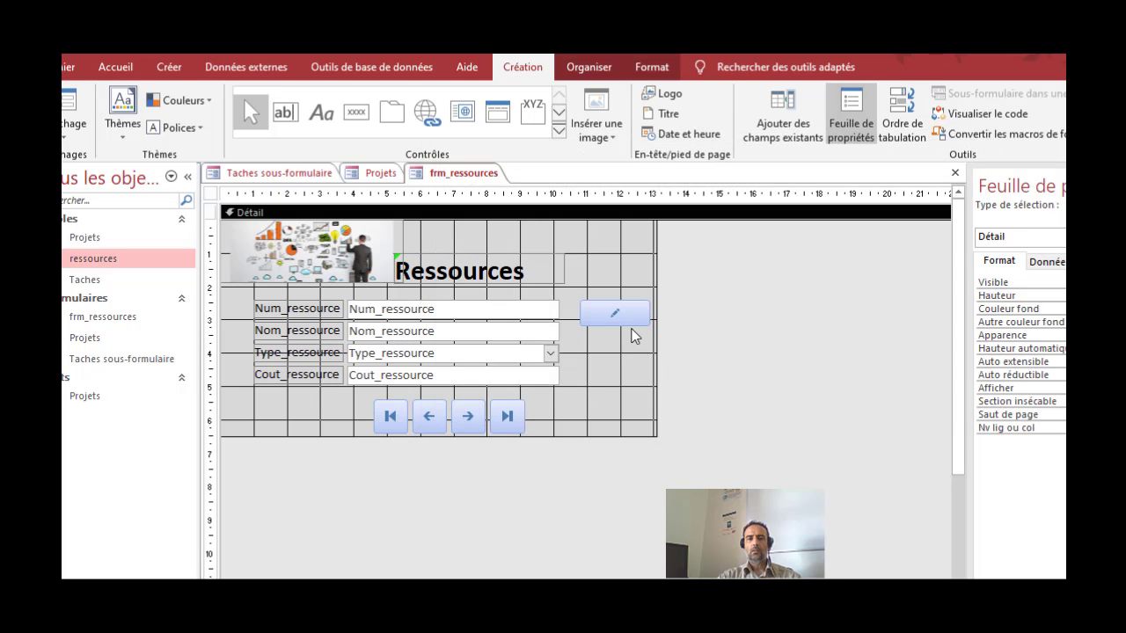
Step: Draw another command button about 2 cm wide directly below the add-record button
left_click(356, 112)
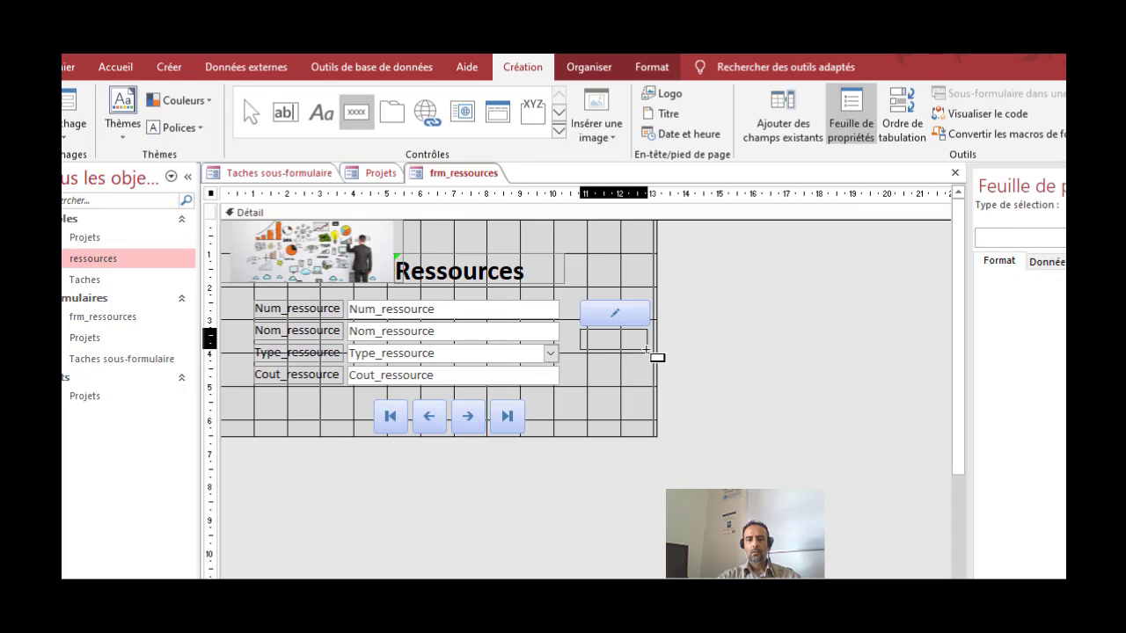
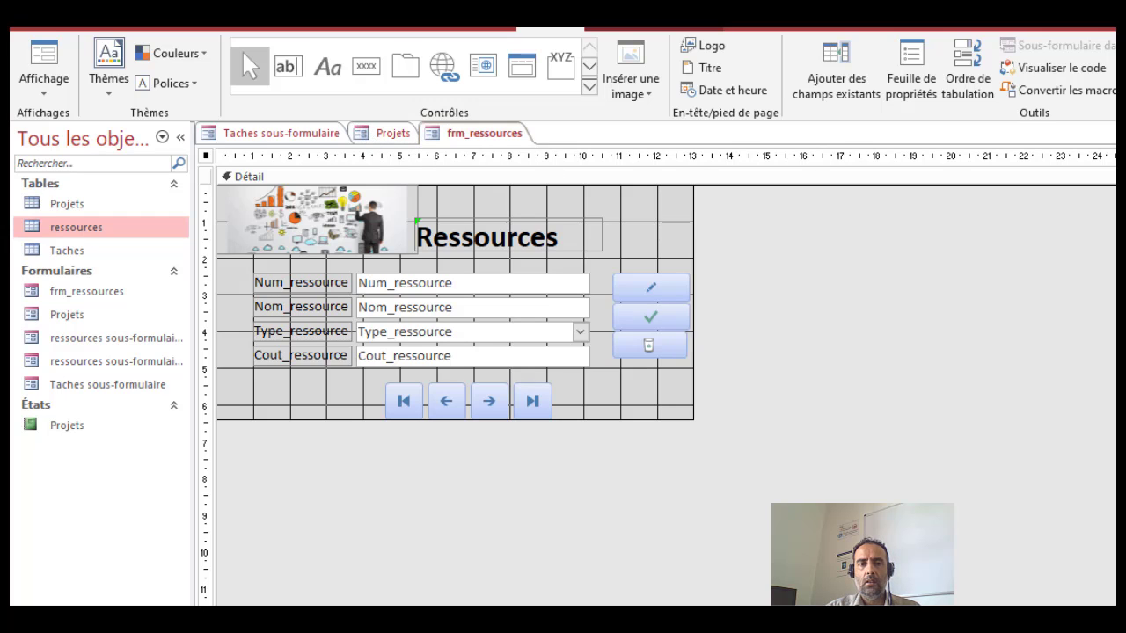
Step: Close the frm_ressources form and return to the Projets form
left_click(1116, 133)
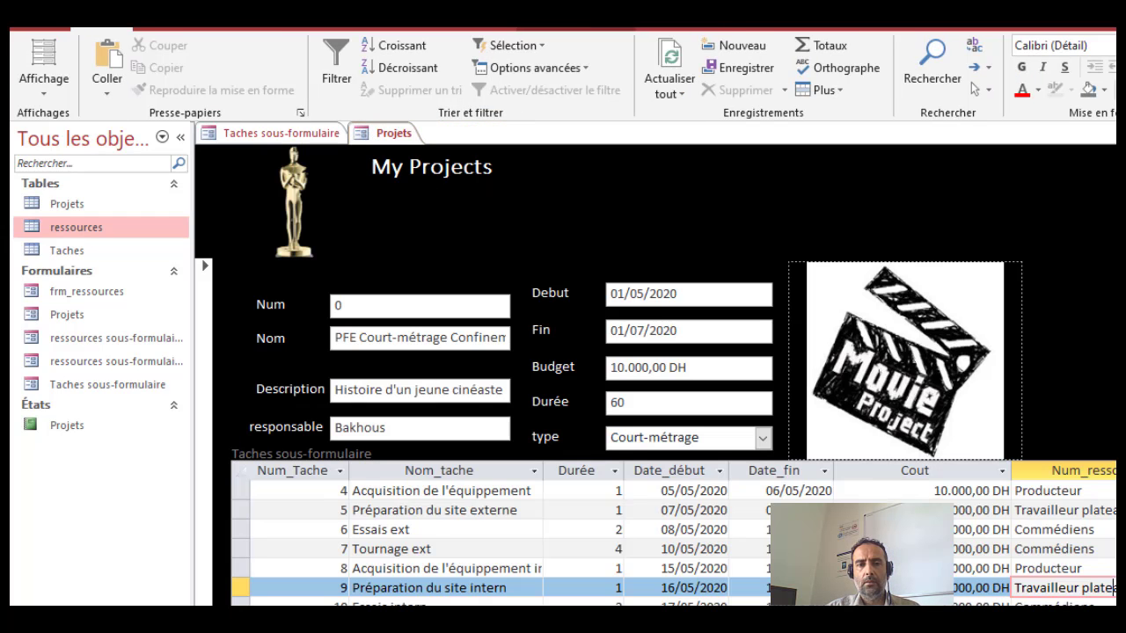
Step: Review the frm_ressources, Projets and Taches sous-formulaire forms by opening each in turn, ending on Projets
scroll(532, 538, "down", 1)
scroll(532, 539, "up", 1)
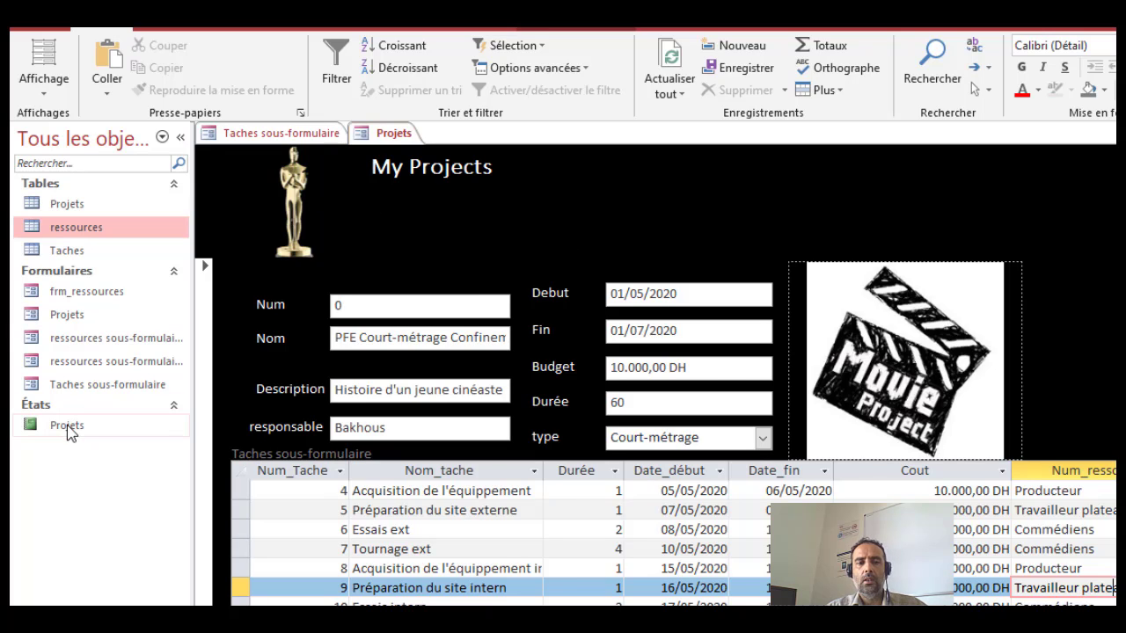
double_click(85, 296)
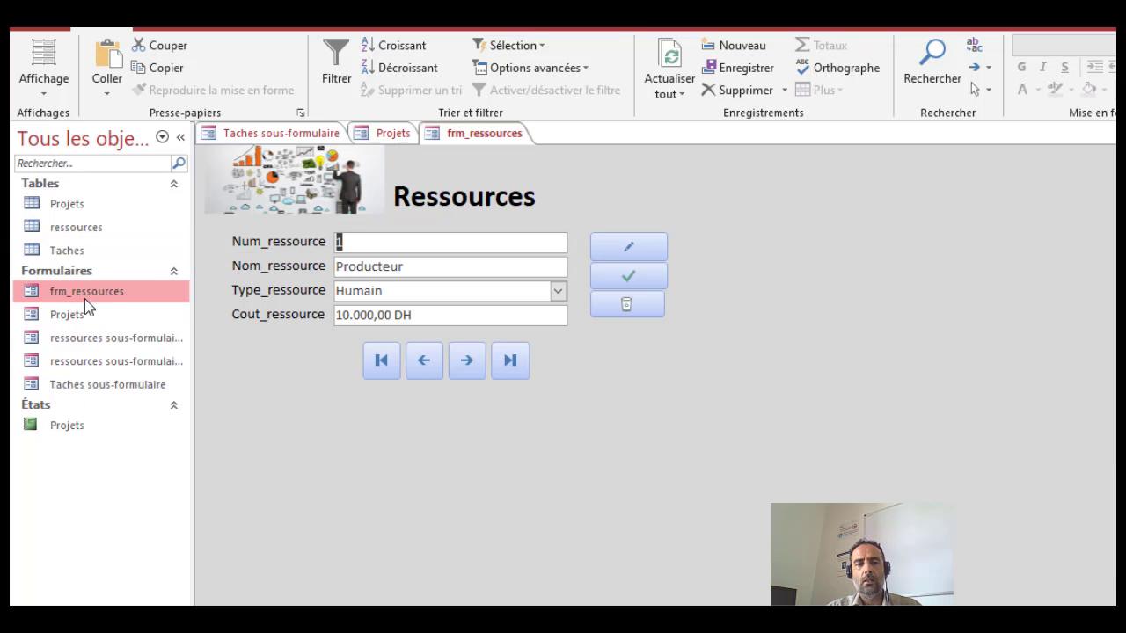
left_click(74, 313)
double_click(73, 315)
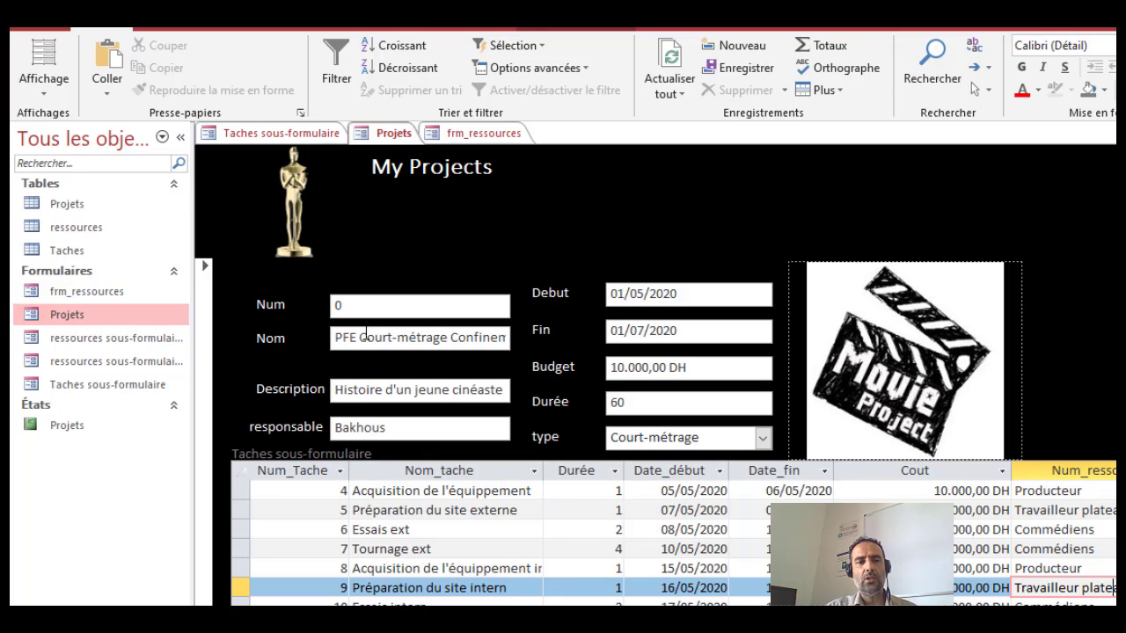
double_click(112, 294)
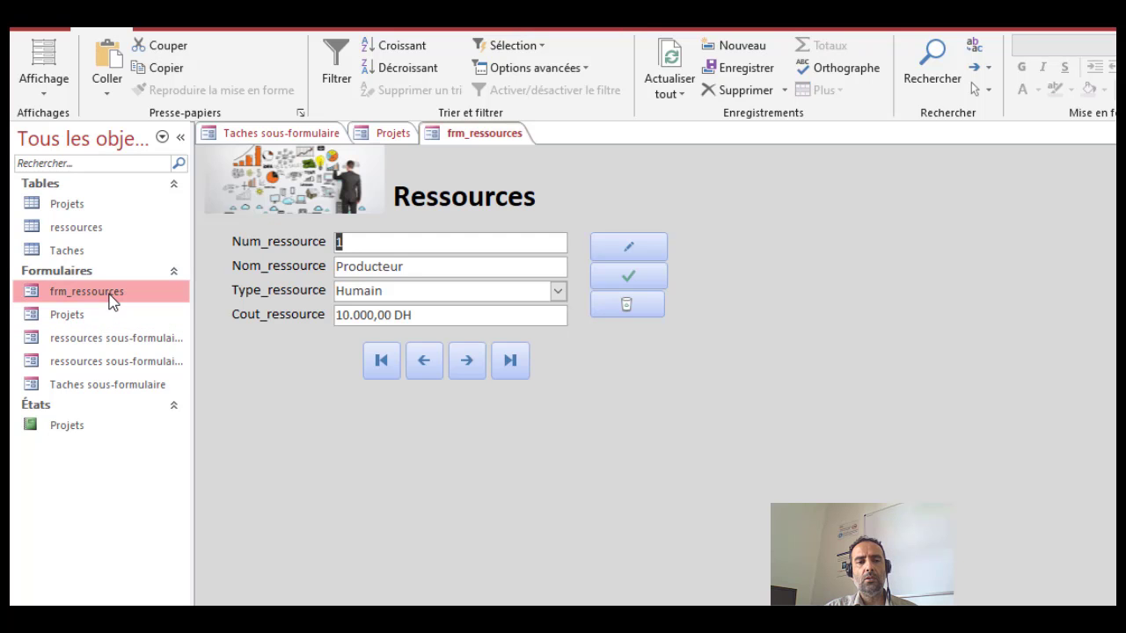
double_click(96, 315)
left_click(108, 392)
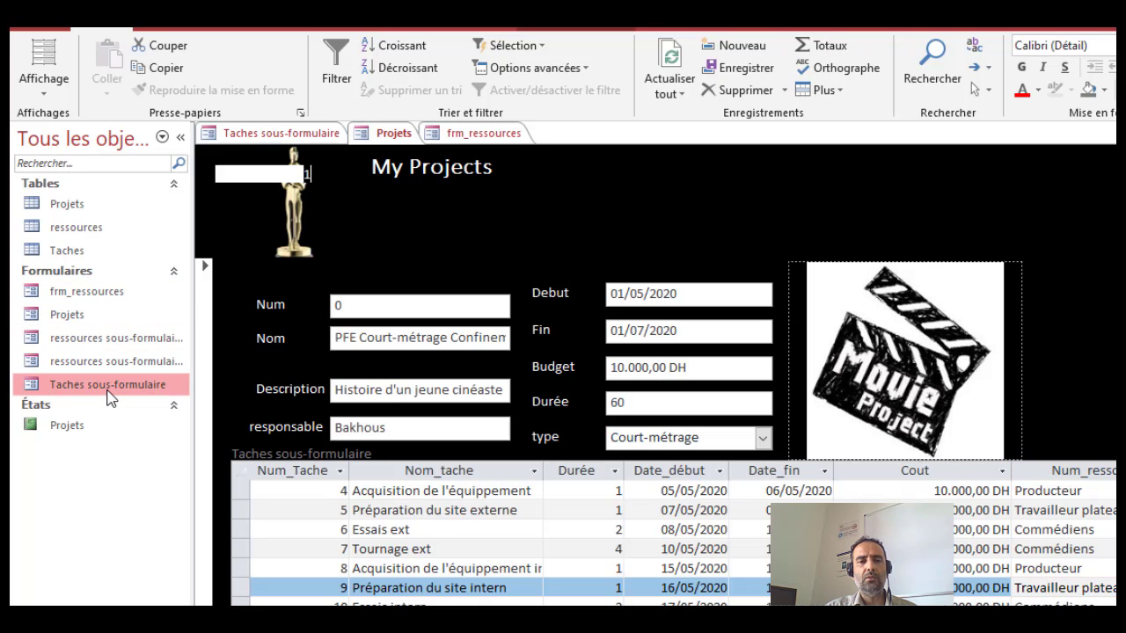
double_click(109, 396)
left_click(98, 295)
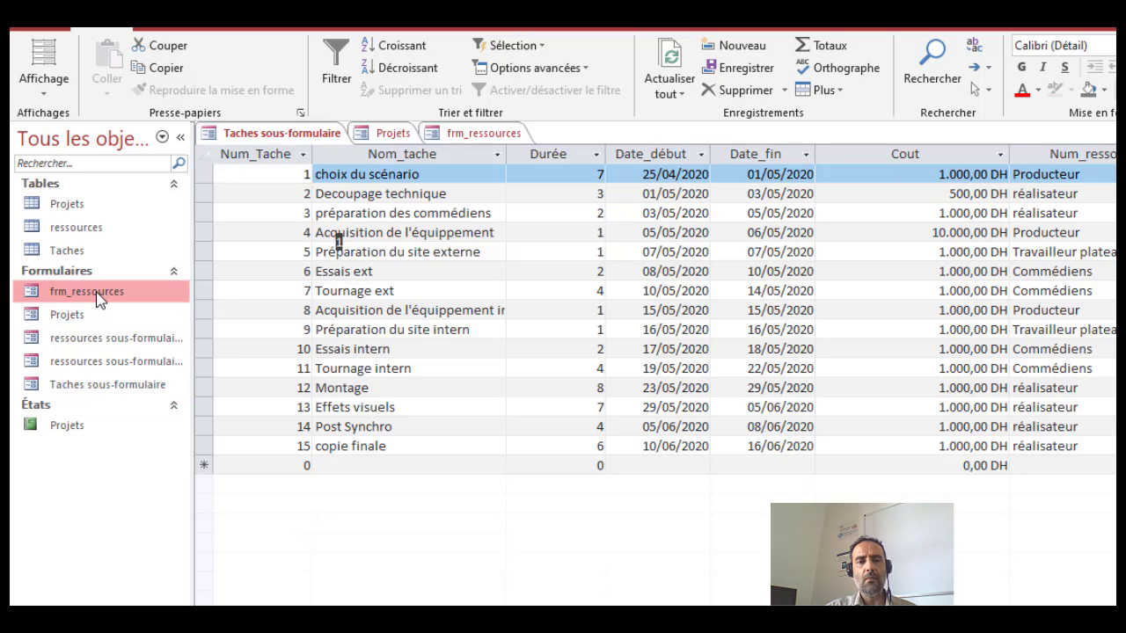
double_click(99, 299)
double_click(88, 314)
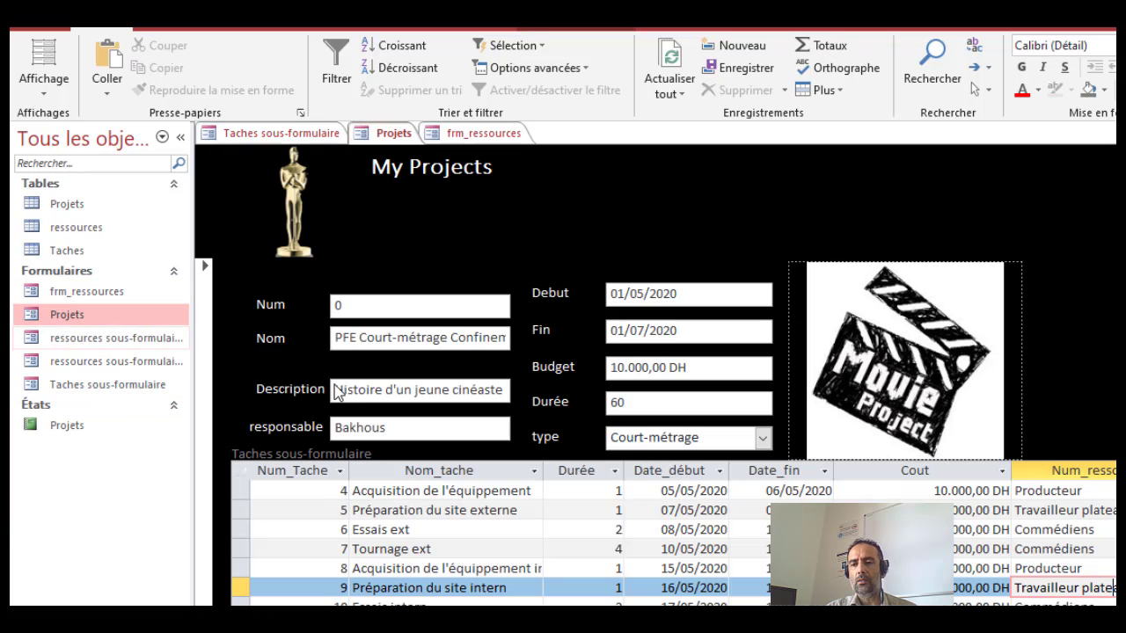
Step: Open the Projets form in design view and draw a command button about 2.6 cm wide directly below the Imprimer button
left_click(51, 93)
left_click(97, 212)
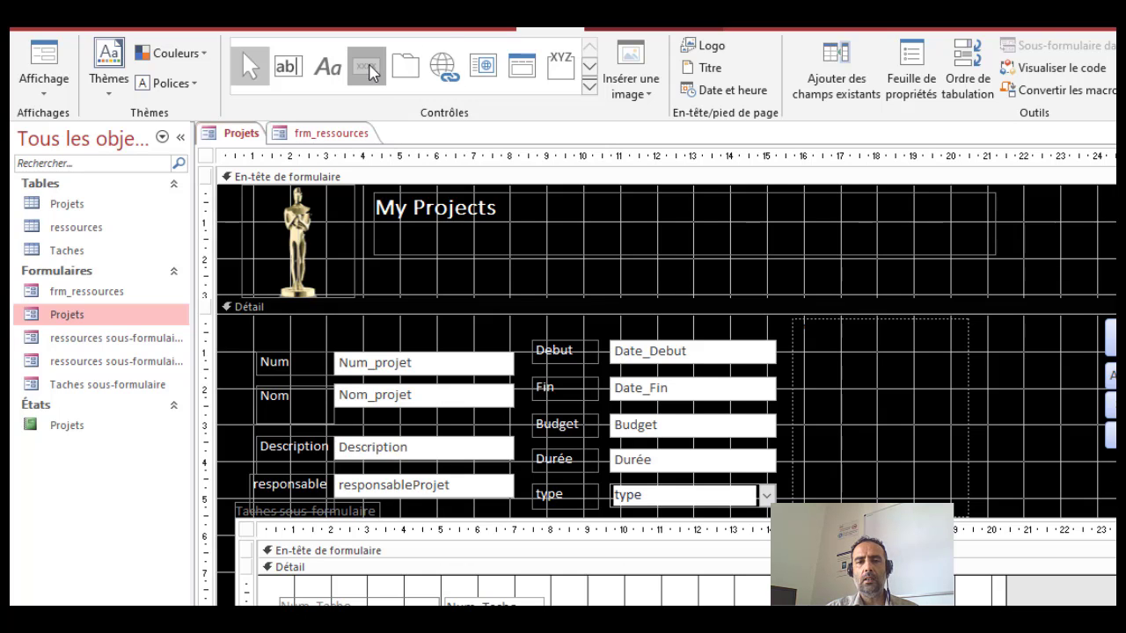
left_click(367, 68)
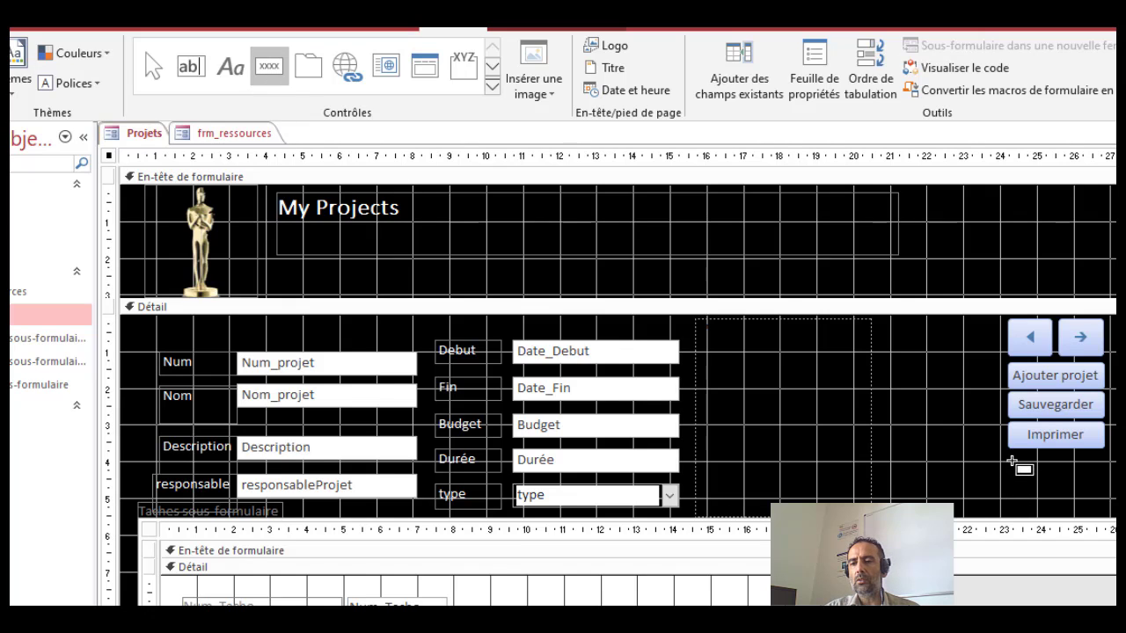
left_click_drag(1010, 457, 1110, 497)
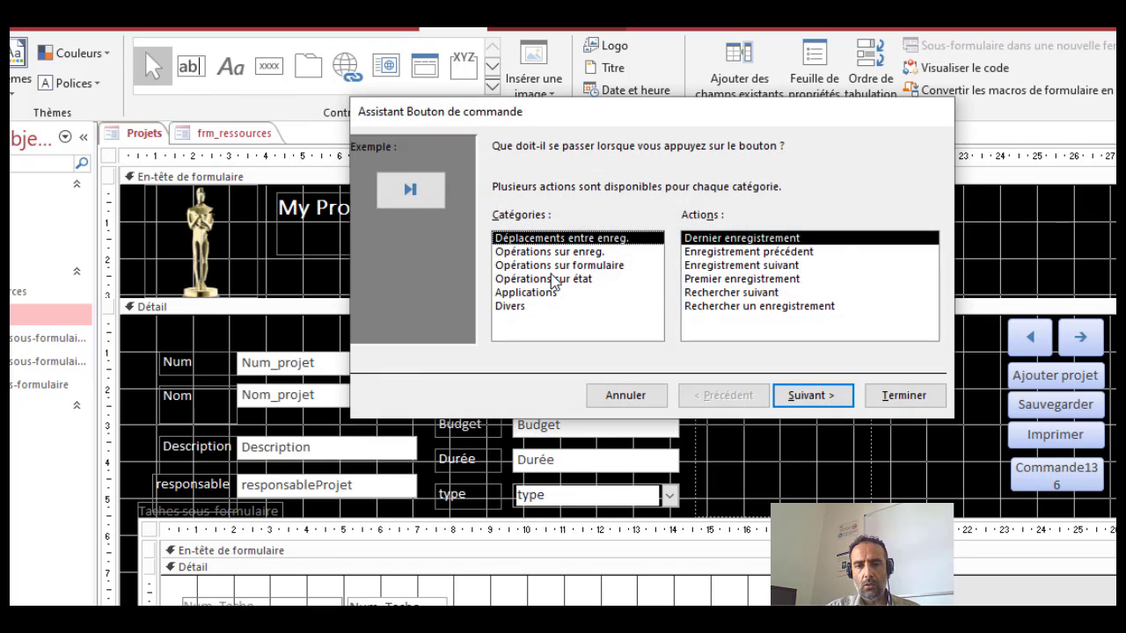
Step: Assign the form operation Ouvrir un formulaire to the new command button
left_click(519, 266)
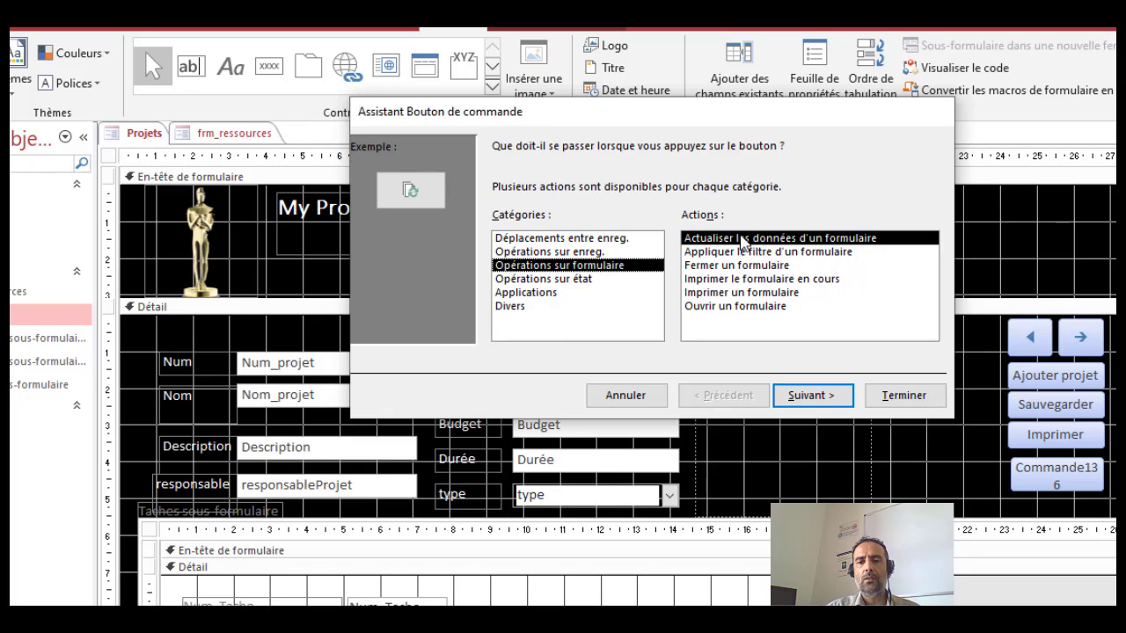
left_click(738, 308)
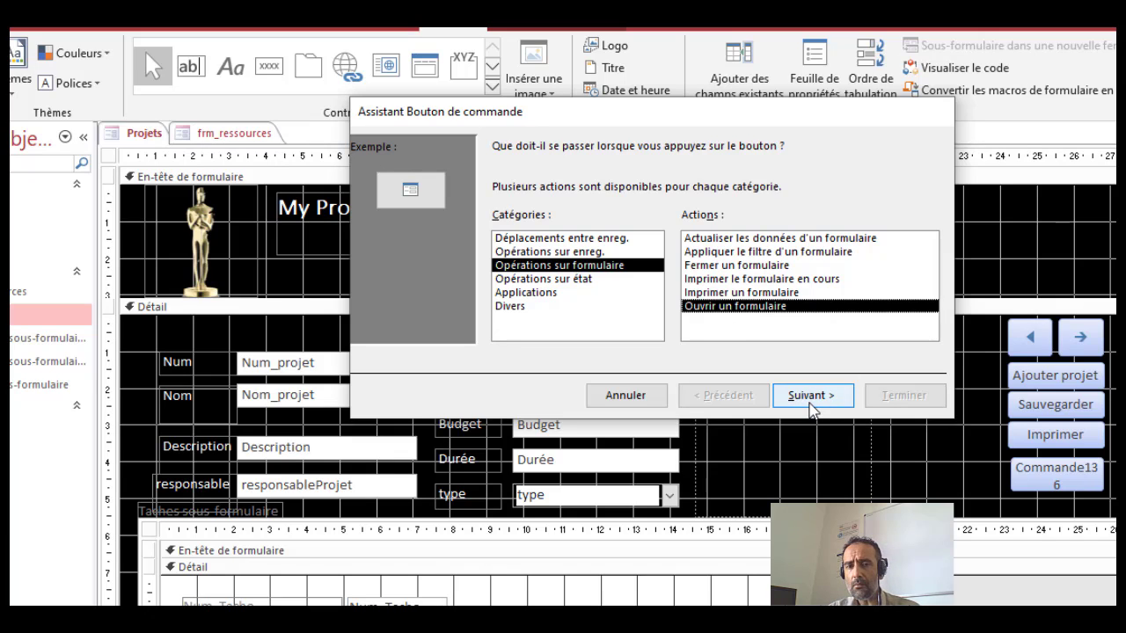
left_click(811, 396)
Step: Choose frm_ressources as the form the button opens, displaying all its records
left_click(517, 208)
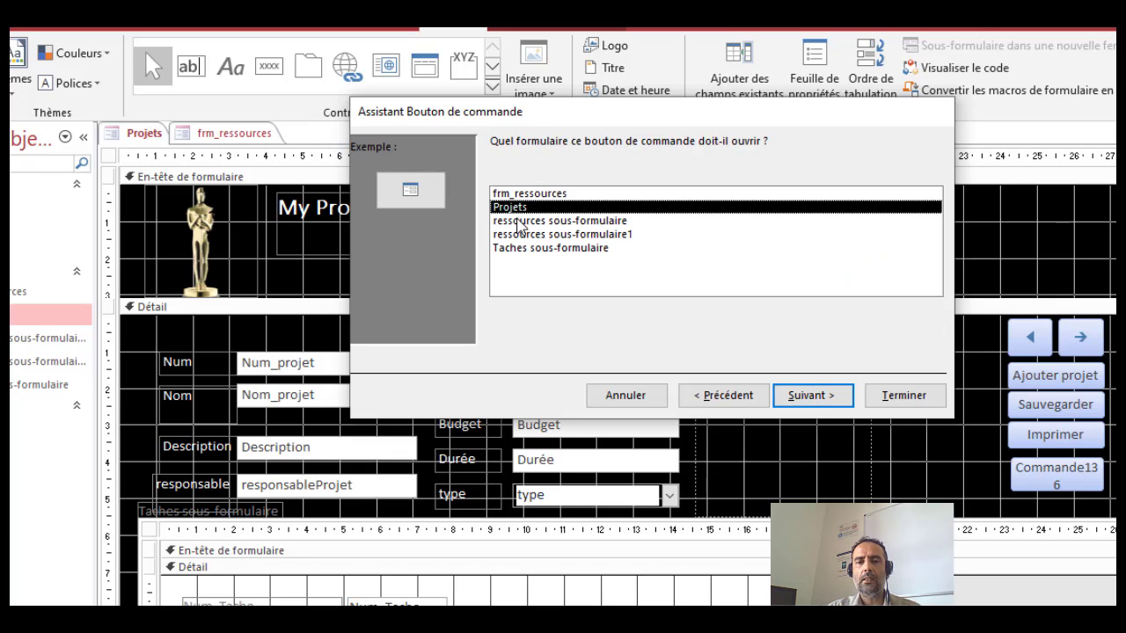
left_click(519, 221)
left_click(528, 234)
left_click(529, 248)
left_click(508, 208)
double_click(507, 195)
left_click(704, 398)
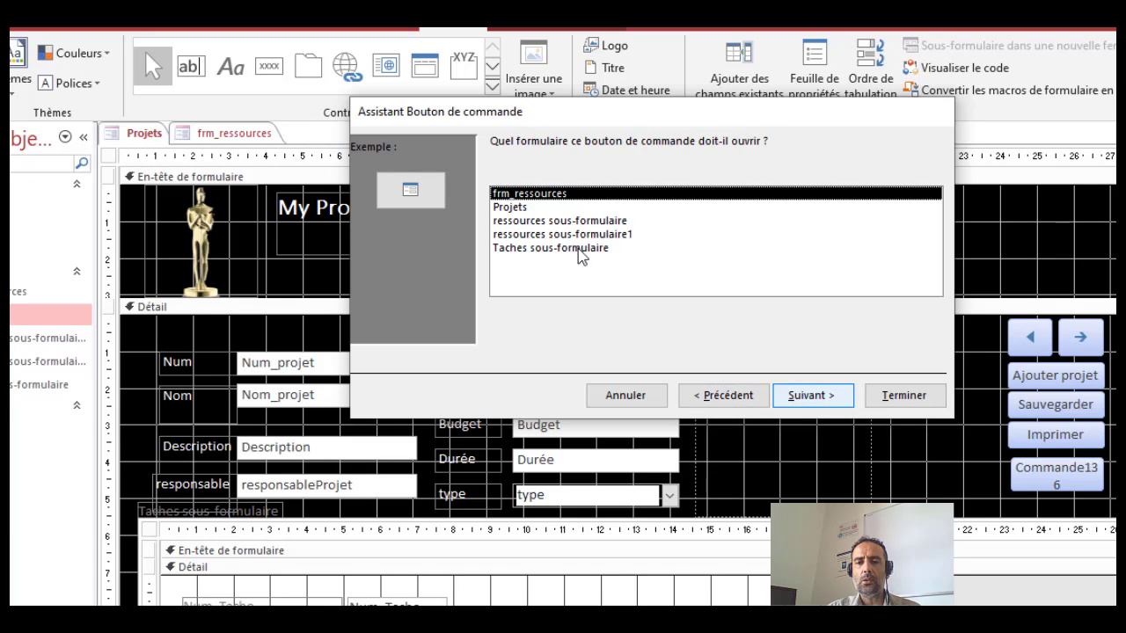
left_click(811, 396)
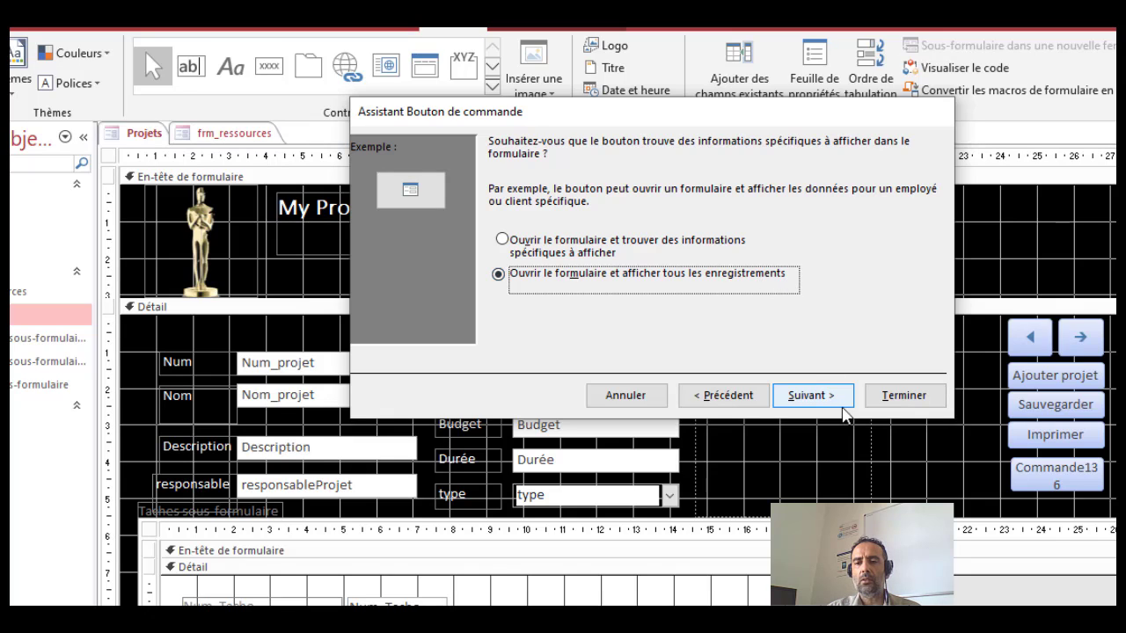
left_click(843, 403)
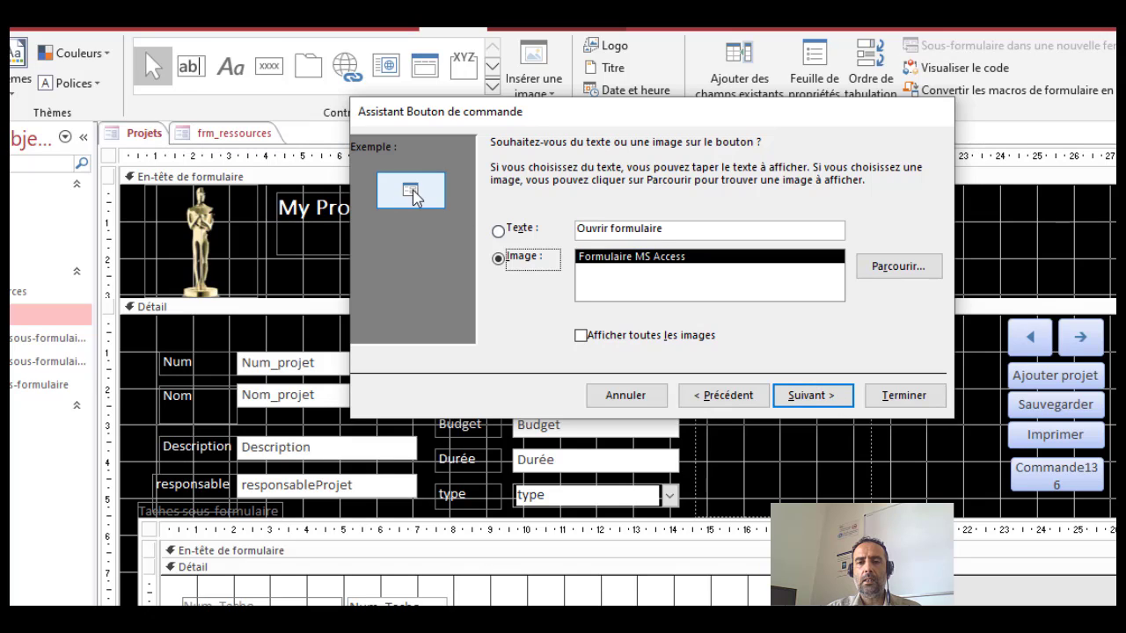
Step: Give the button the text Ressources instead of an image and finish the wizard with the default button name
left_click(516, 231)
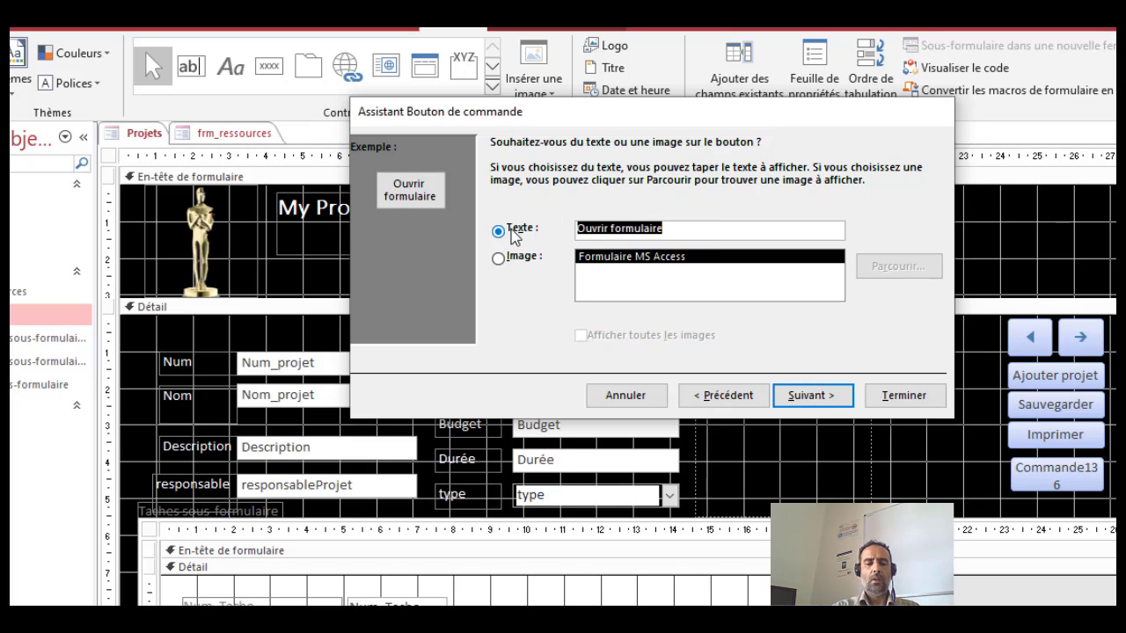
type("Ressour")
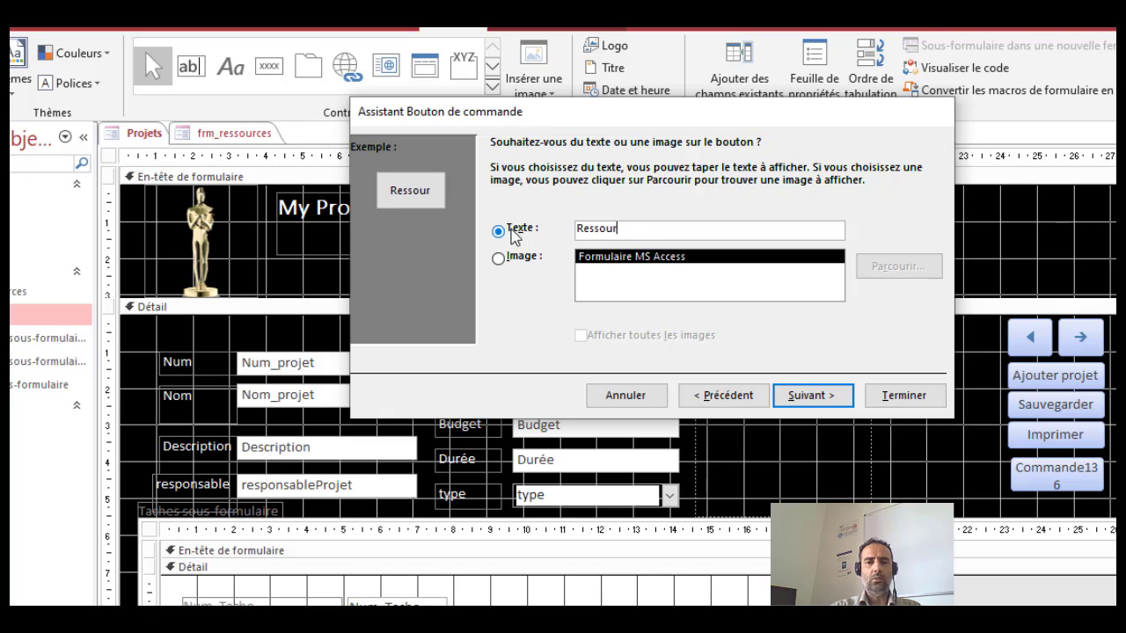
type("ces")
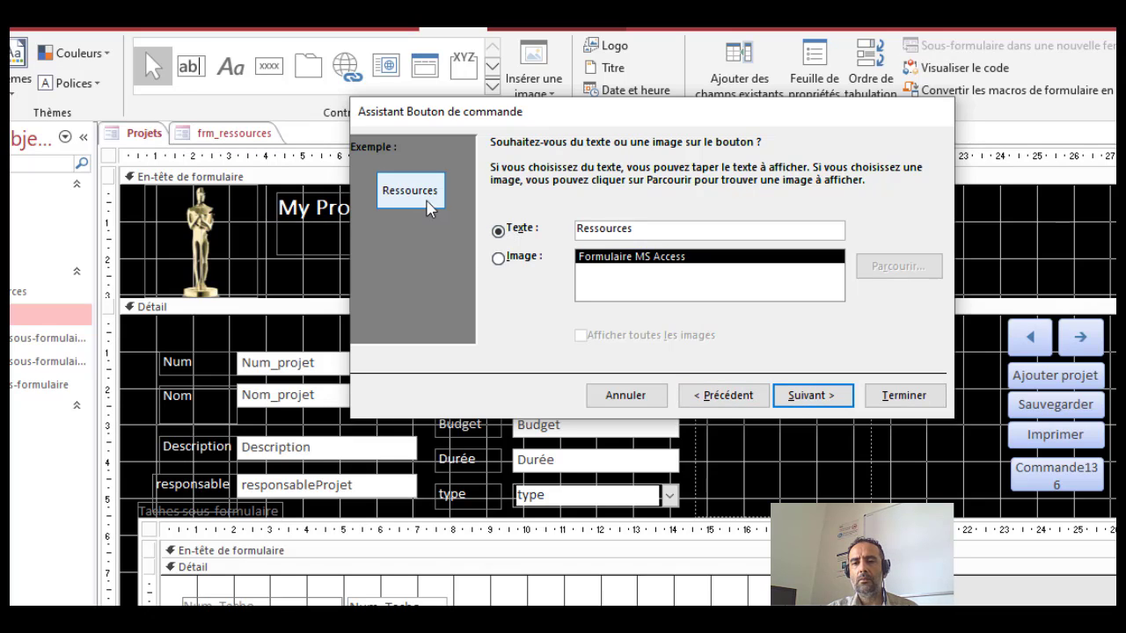
left_click(809, 395)
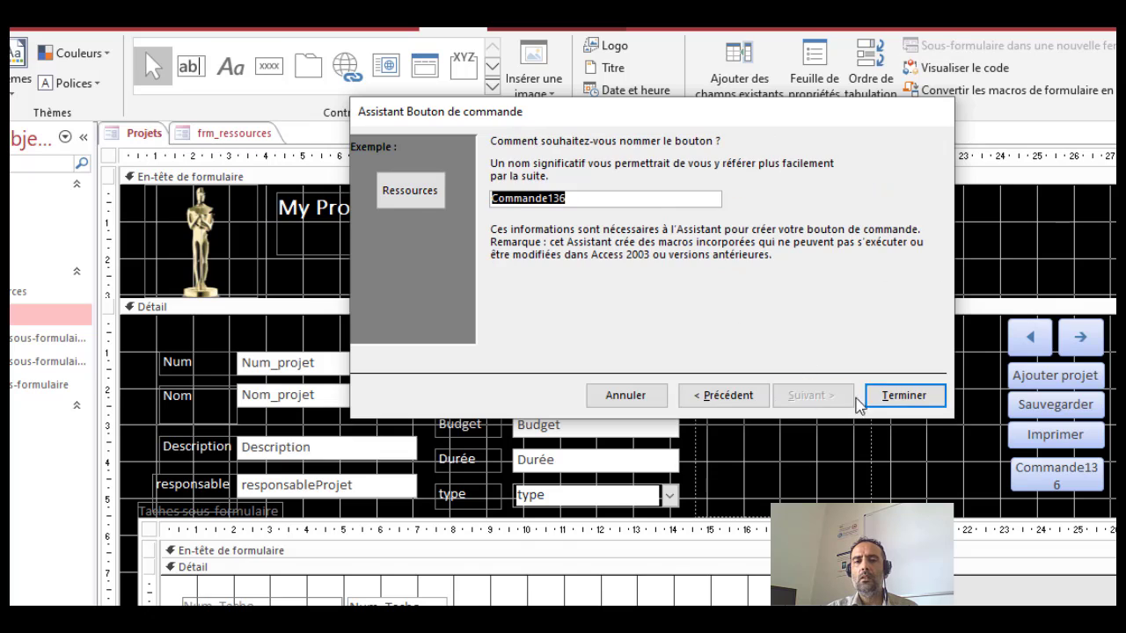
left_click(911, 397)
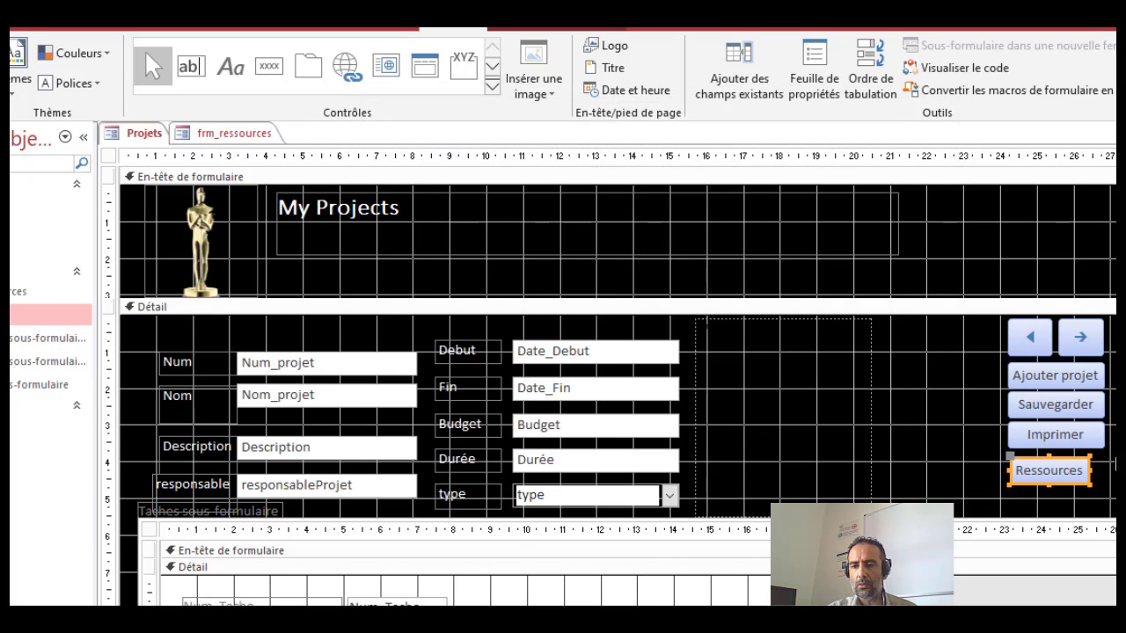
Step: Widen the Ressources button to the width of Imprimer, then narrow it to about 2 cm
left_click_drag(1089, 471, 1101, 472)
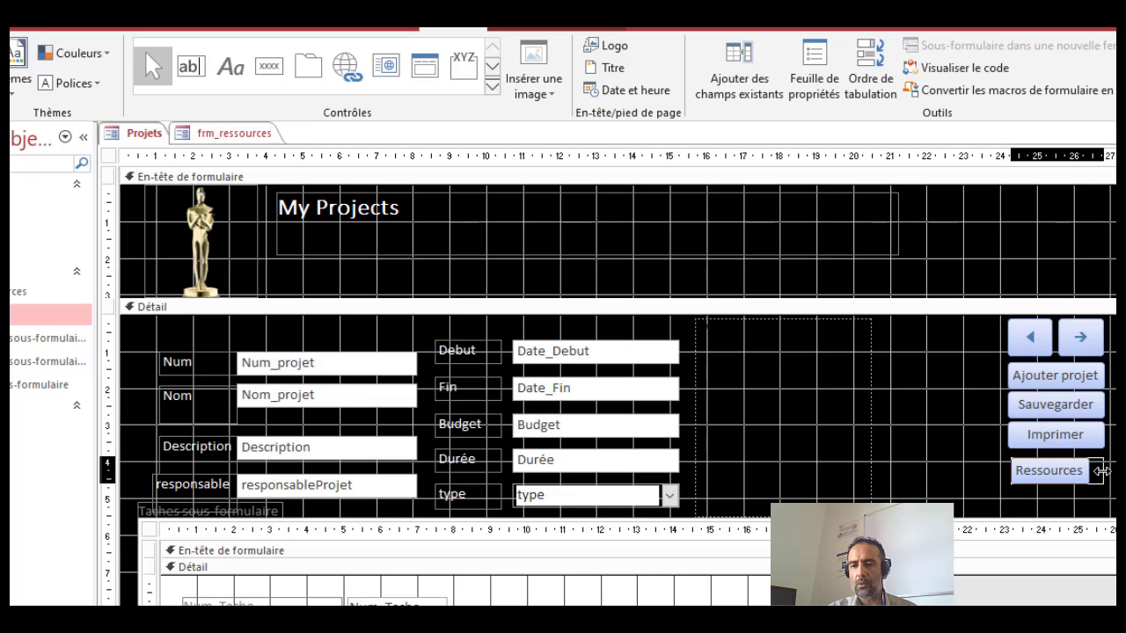
left_click(109, 156)
left_click(1101, 473)
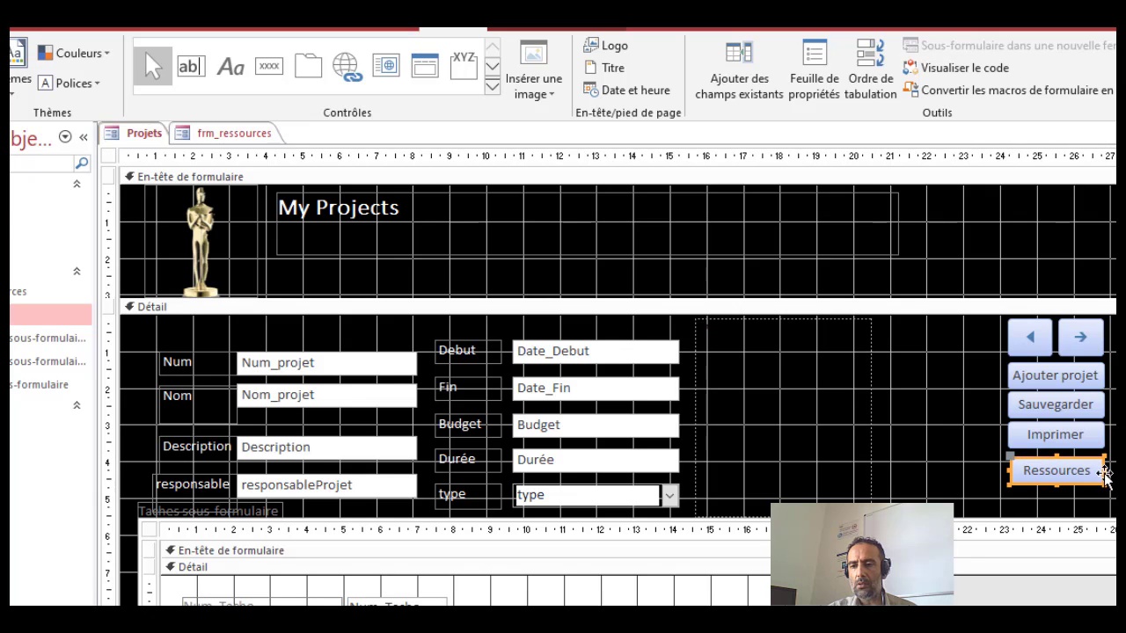
left_click_drag(1105, 472, 1079, 471)
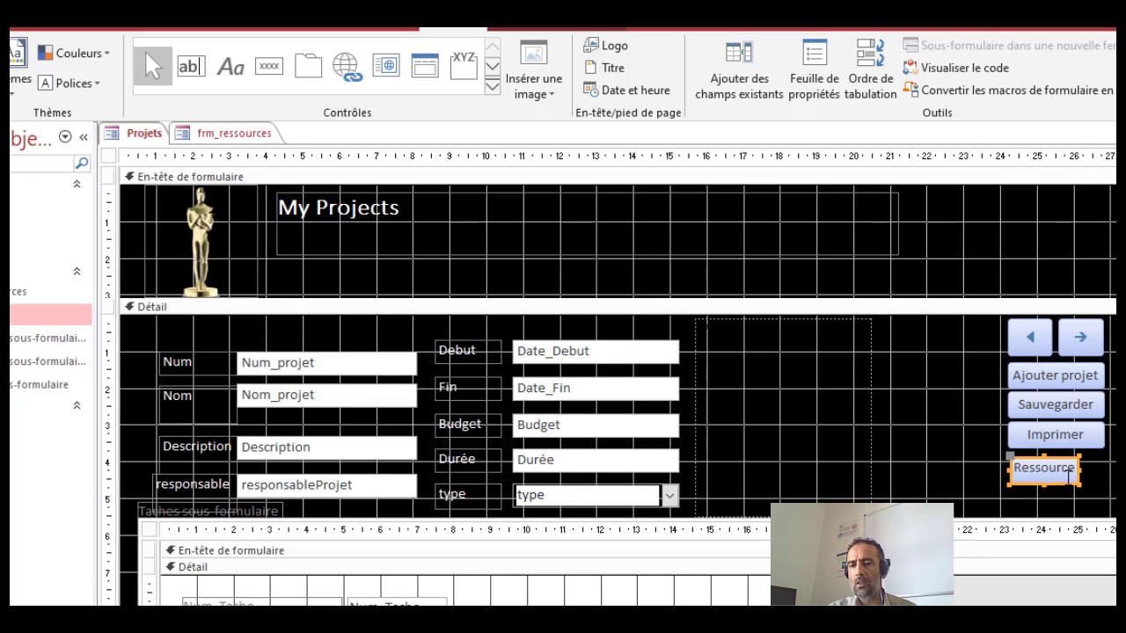
Step: Size the Imprimer and Ressources buttons to the widest of the two and align their left edges
left_click_drag(1115, 435, 999, 497)
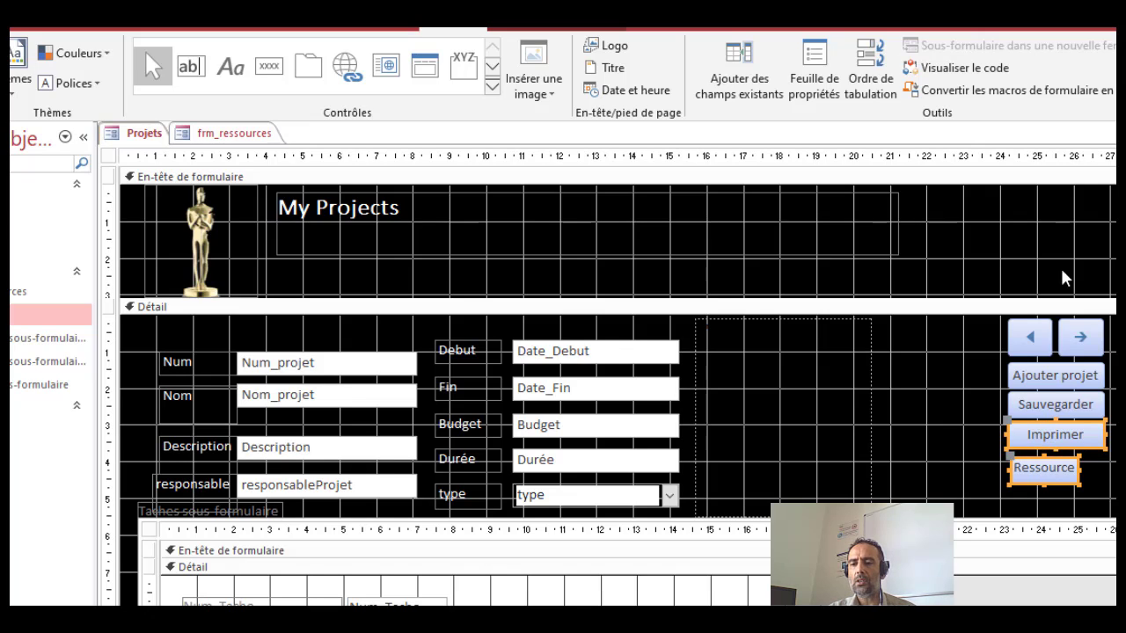
left_click(1060, 473)
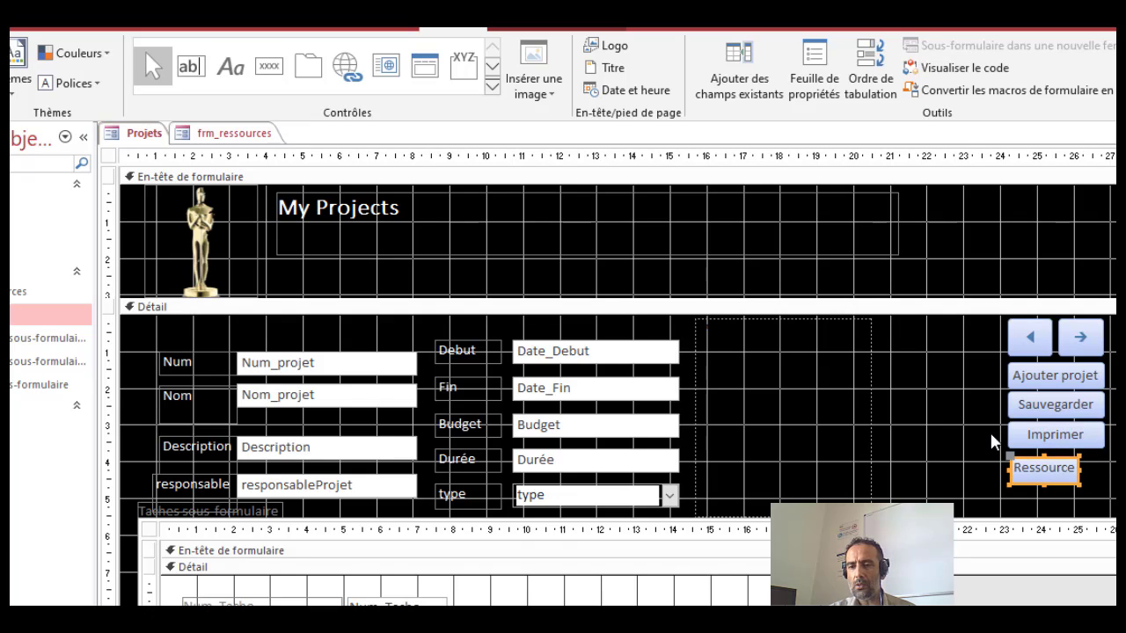
left_click(1038, 435, "shift")
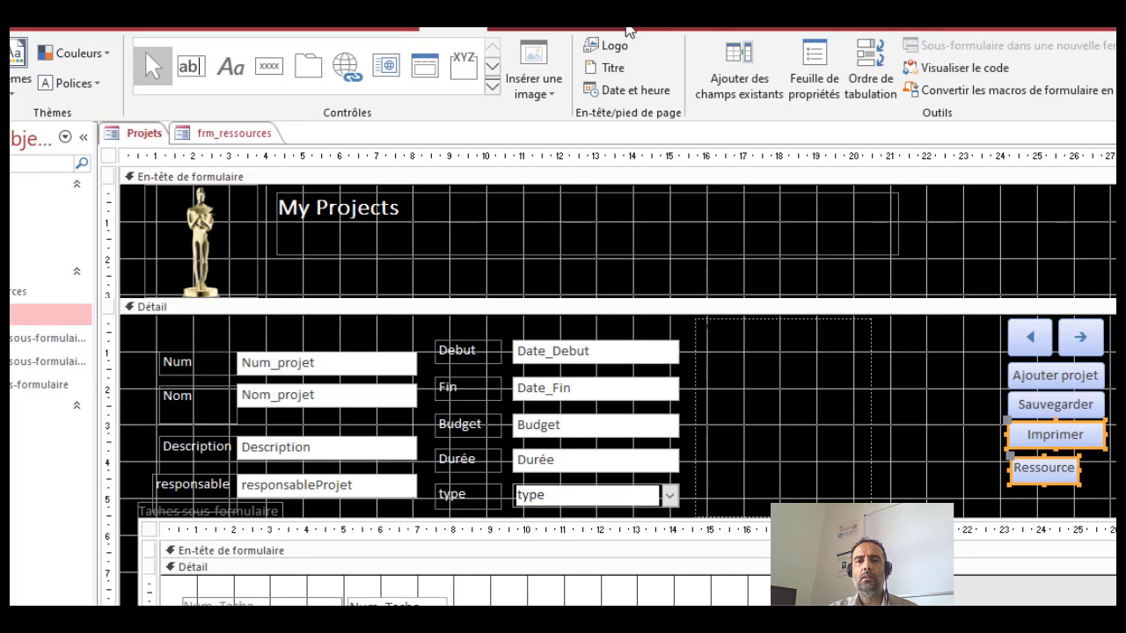
left_click(539, 26)
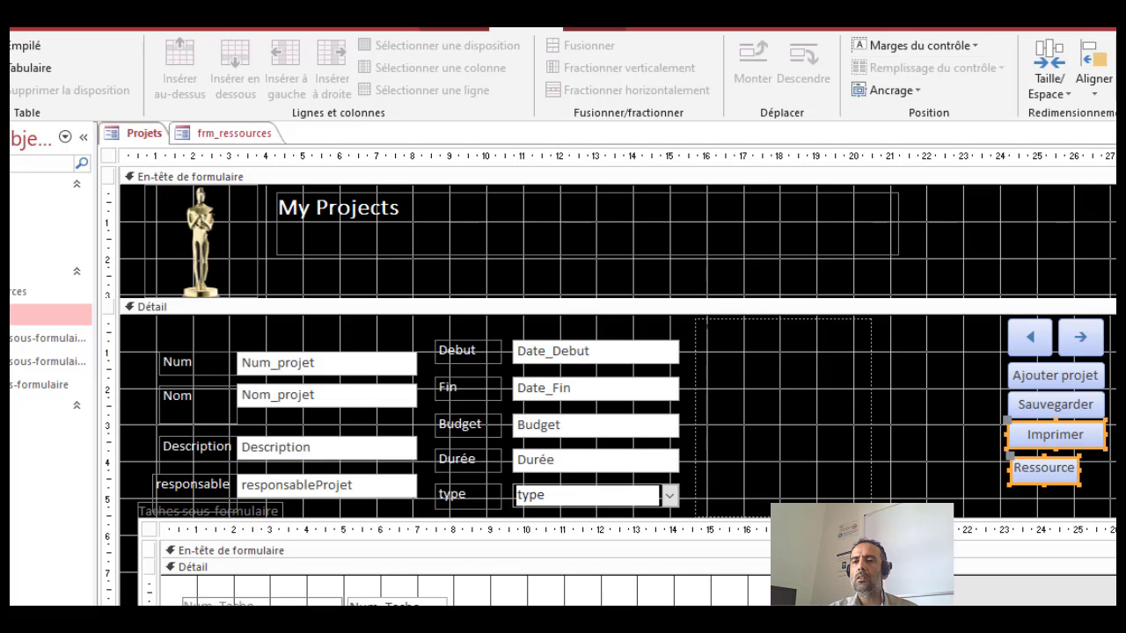
left_click(1065, 97)
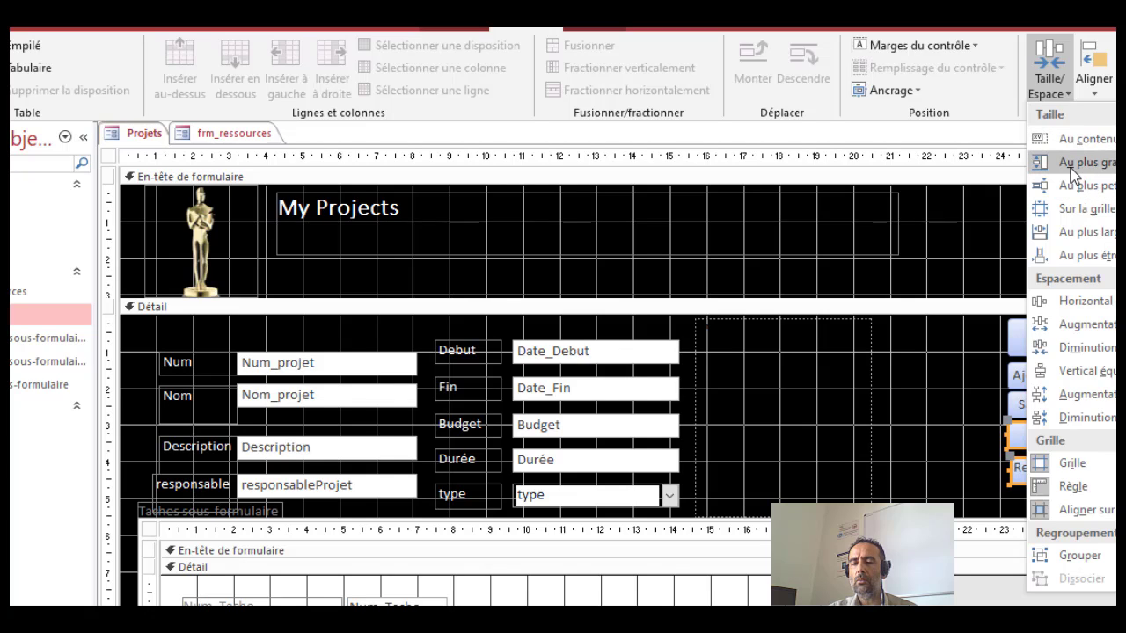
left_click(1081, 235)
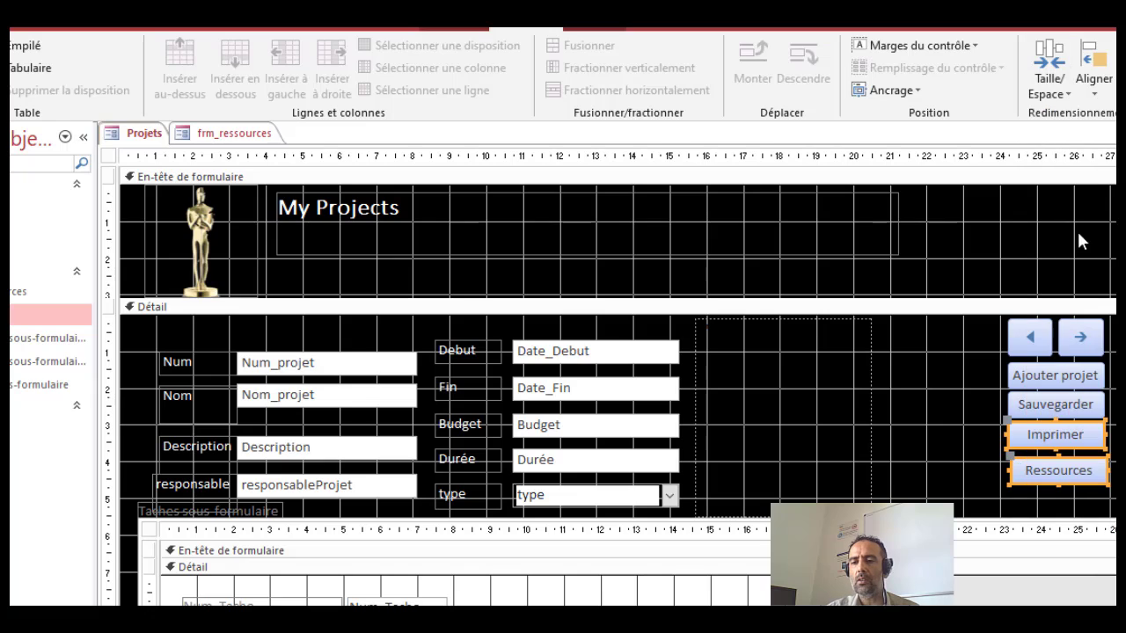
left_click(1095, 99)
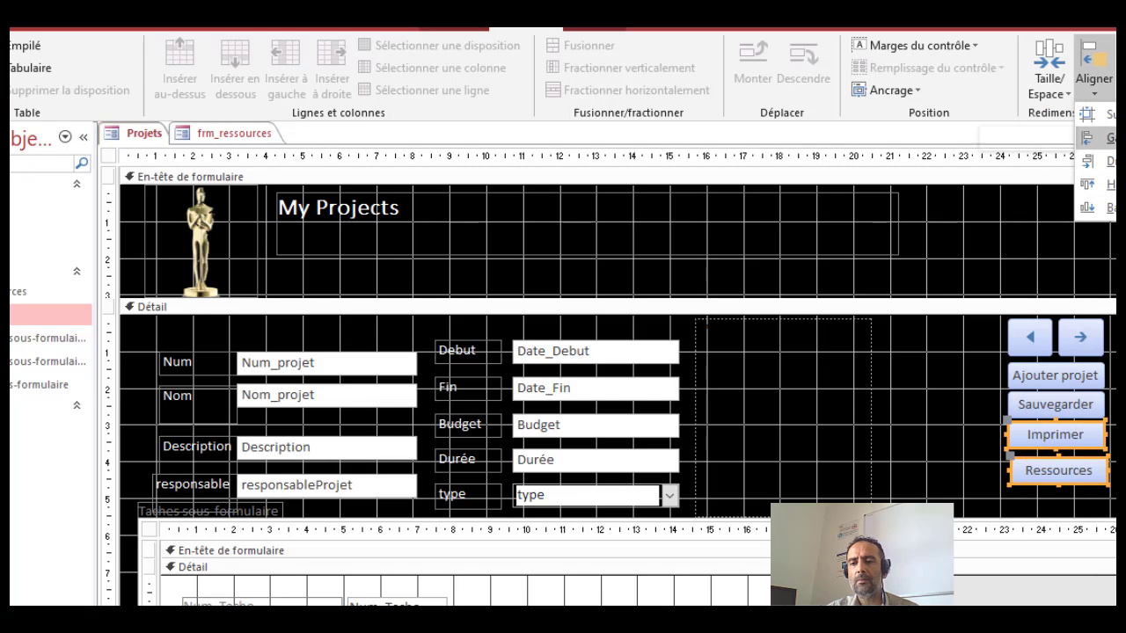
left_click(1095, 138)
Step: Reduce the vertical spacing between the Imprimer and Ressources buttons twice so they sit closer together
left_click(1067, 92)
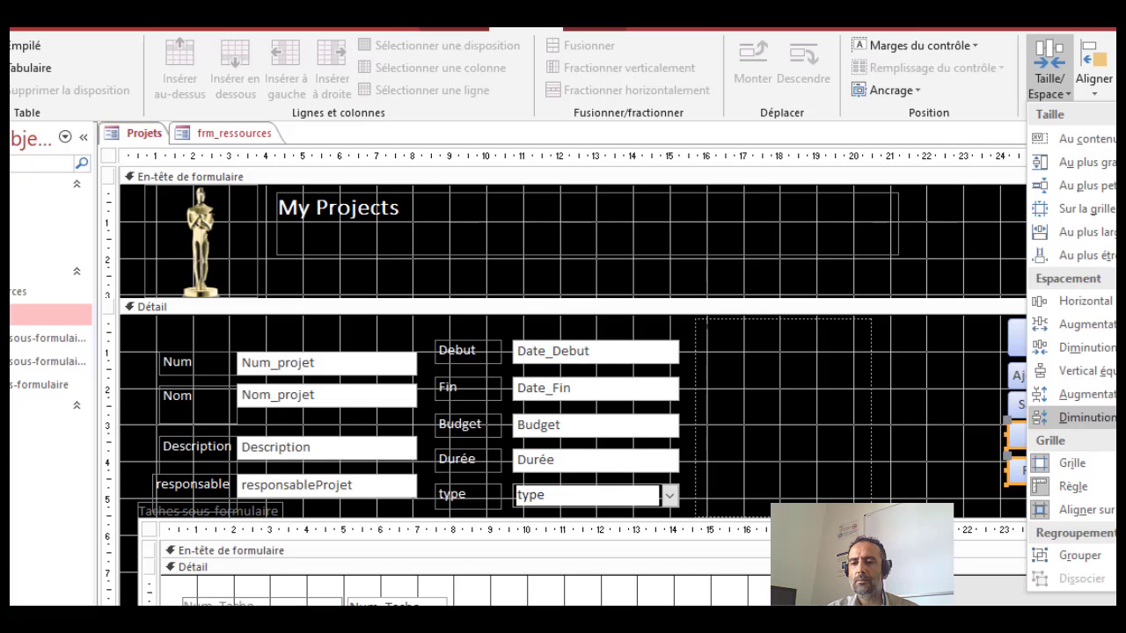
left_click(1084, 417)
left_click(946, 424)
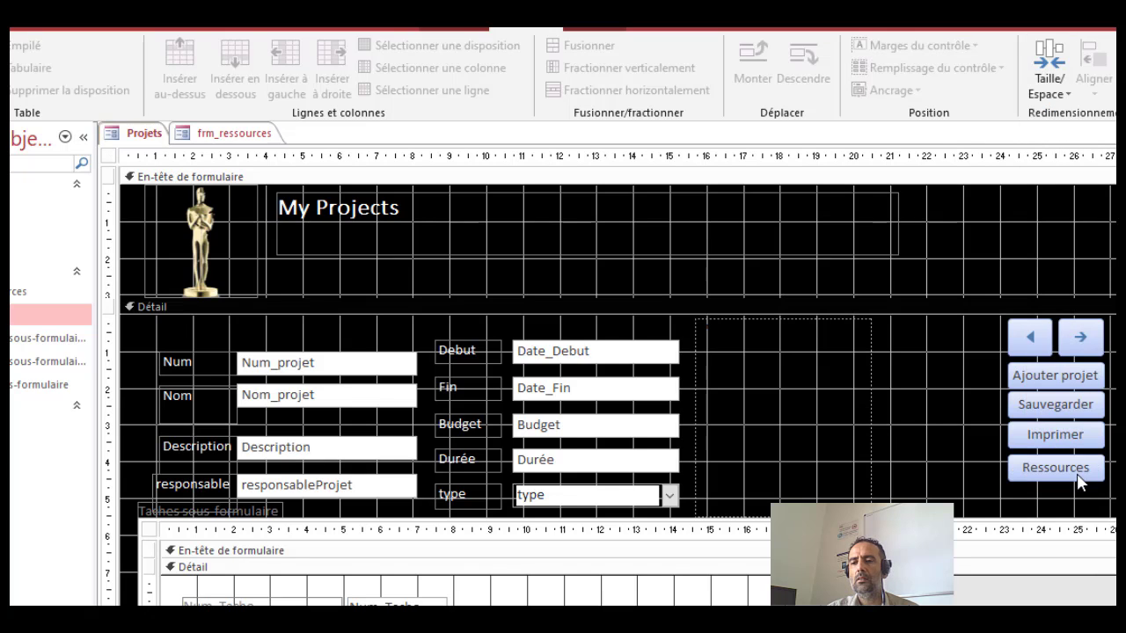
left_click_drag(1112, 437, 1028, 482)
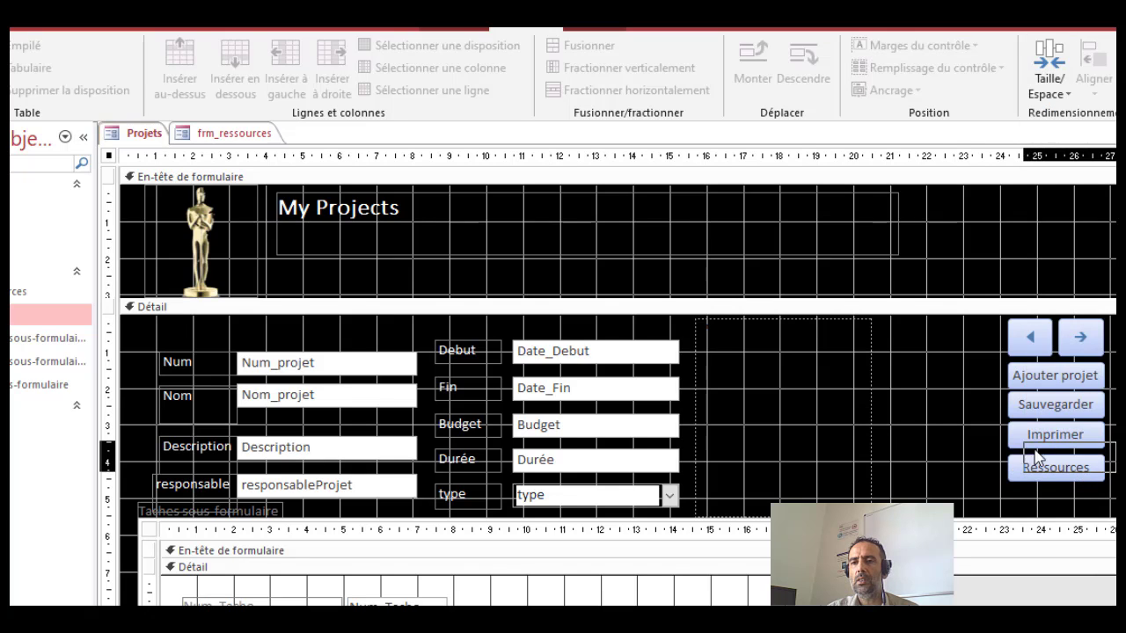
left_click(1049, 83)
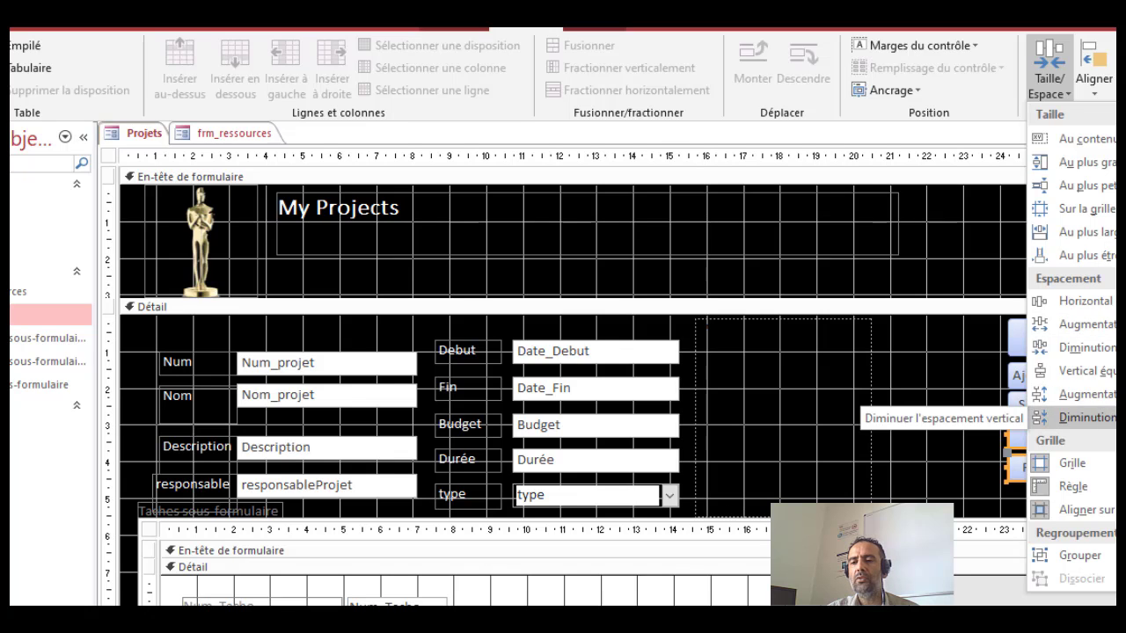
left_click(1082, 418)
left_click(1109, 461)
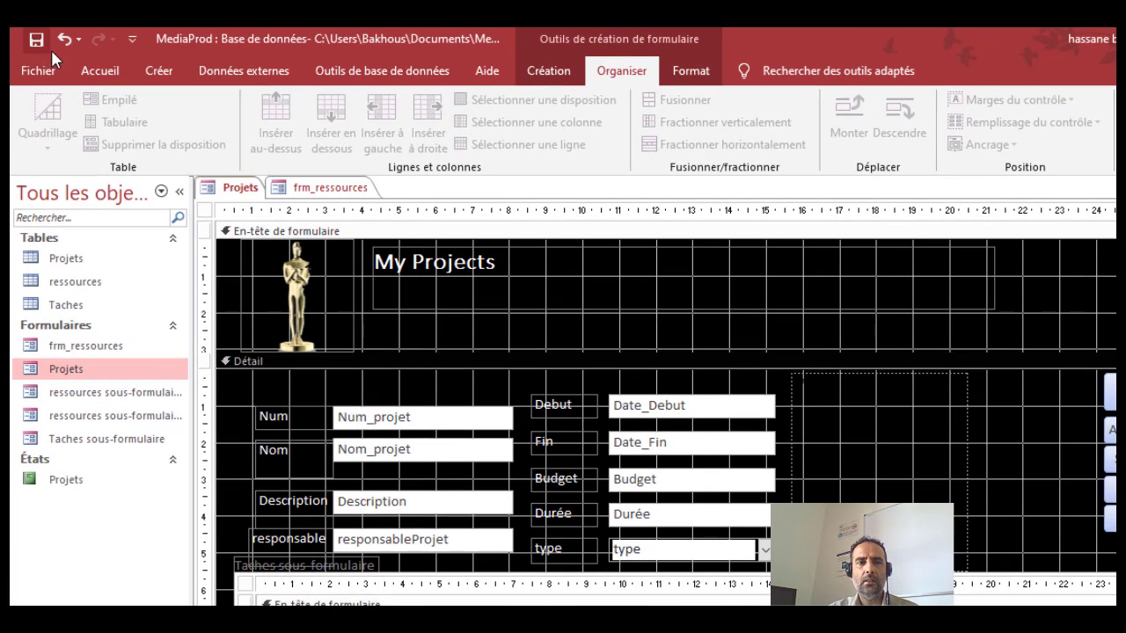
Step: Show the Projets form in Form view and check the frm_ressources form
left_click(95, 70)
left_click(42, 114)
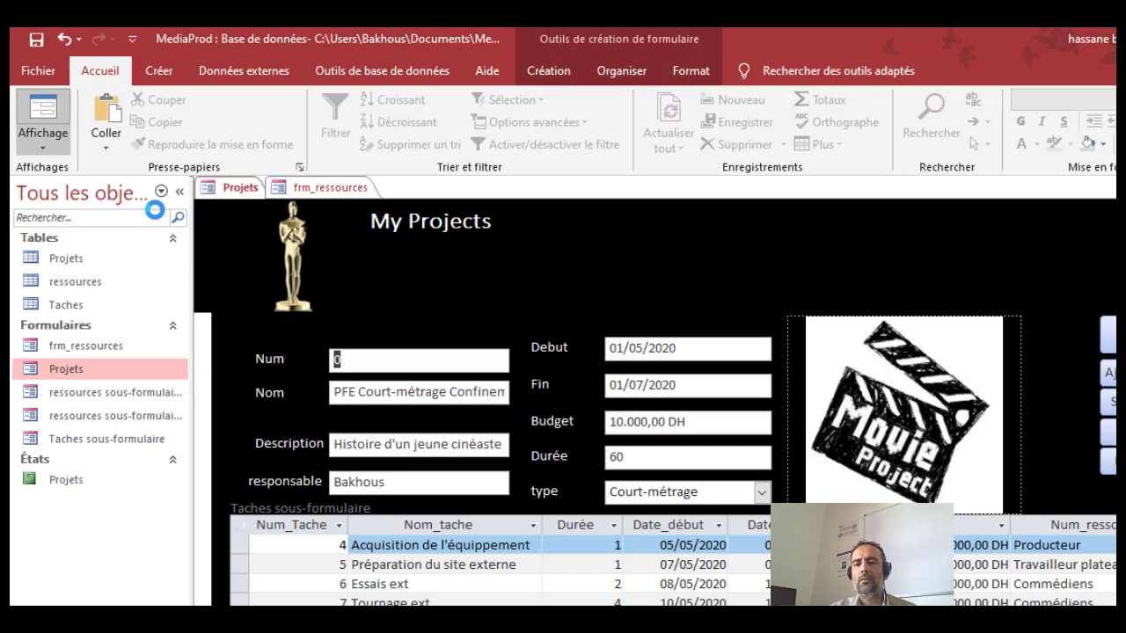
left_click(330, 187)
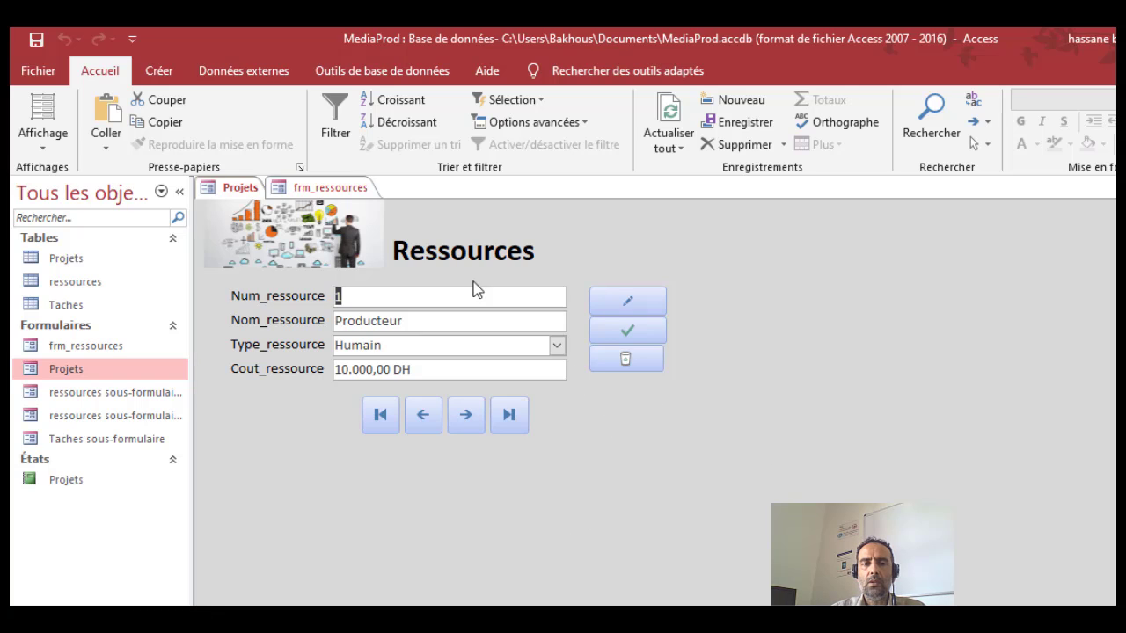
left_click(334, 192)
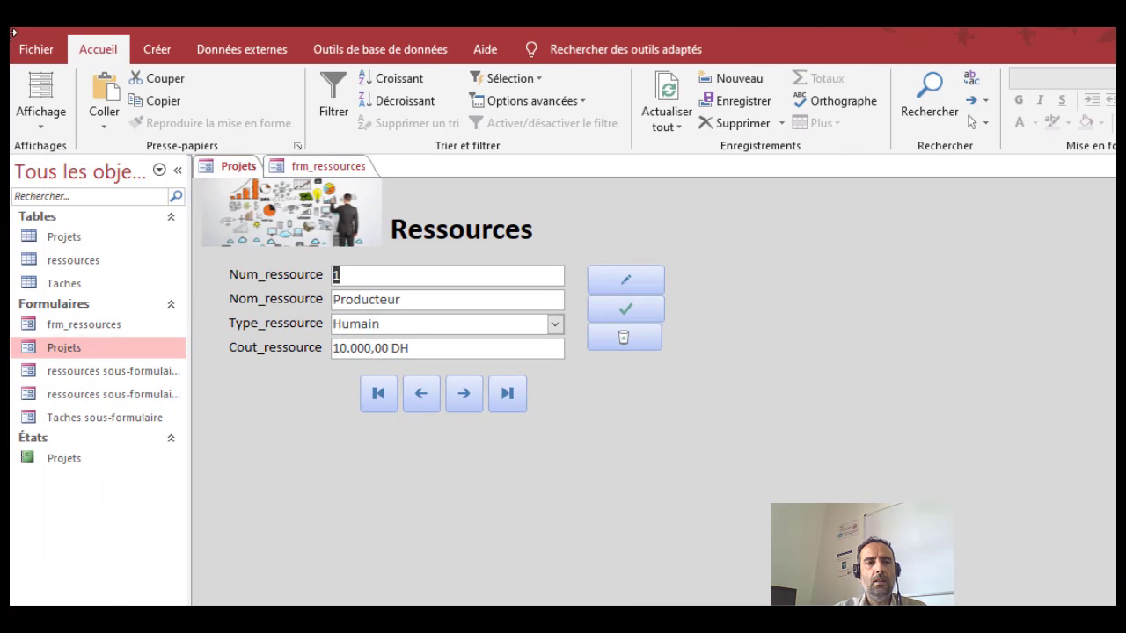
Step: In the Design view of frm_ressources, add a command button below the delete button with the form operation Fermer un formulaire
left_click(50, 129)
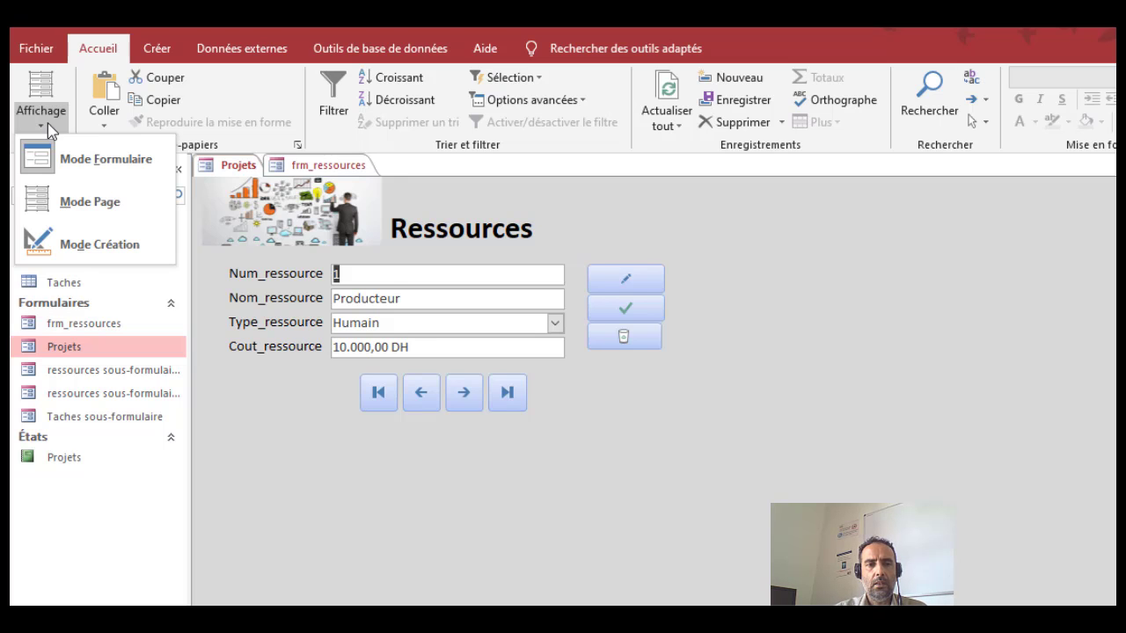
left_click(111, 251)
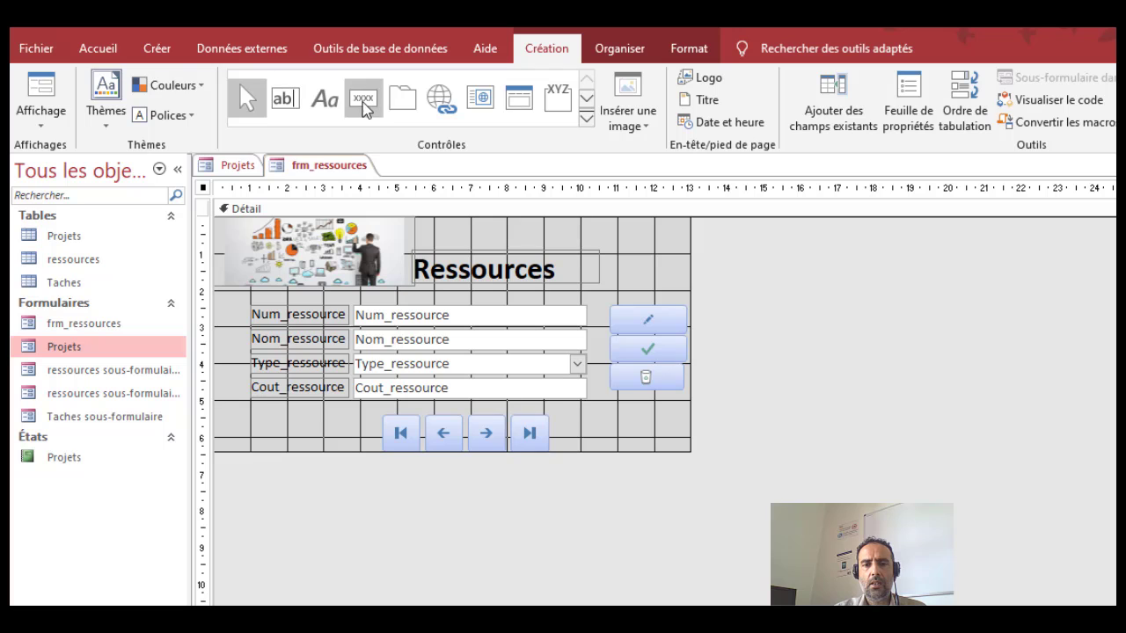
left_click(362, 101)
left_click_drag(614, 401, 699, 431)
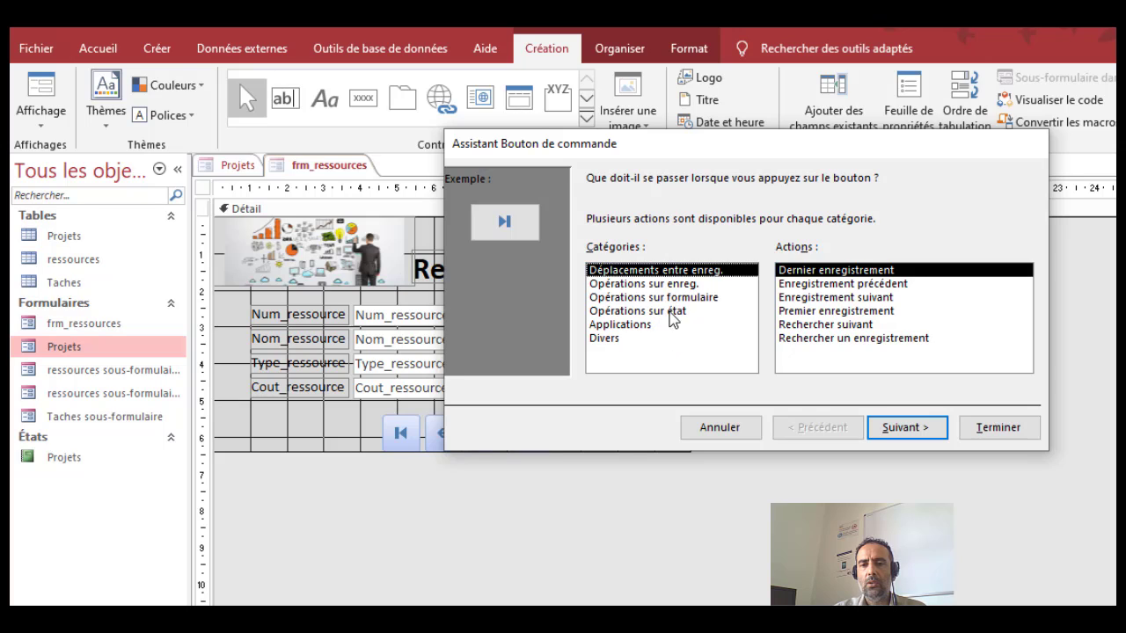
left_click(673, 298)
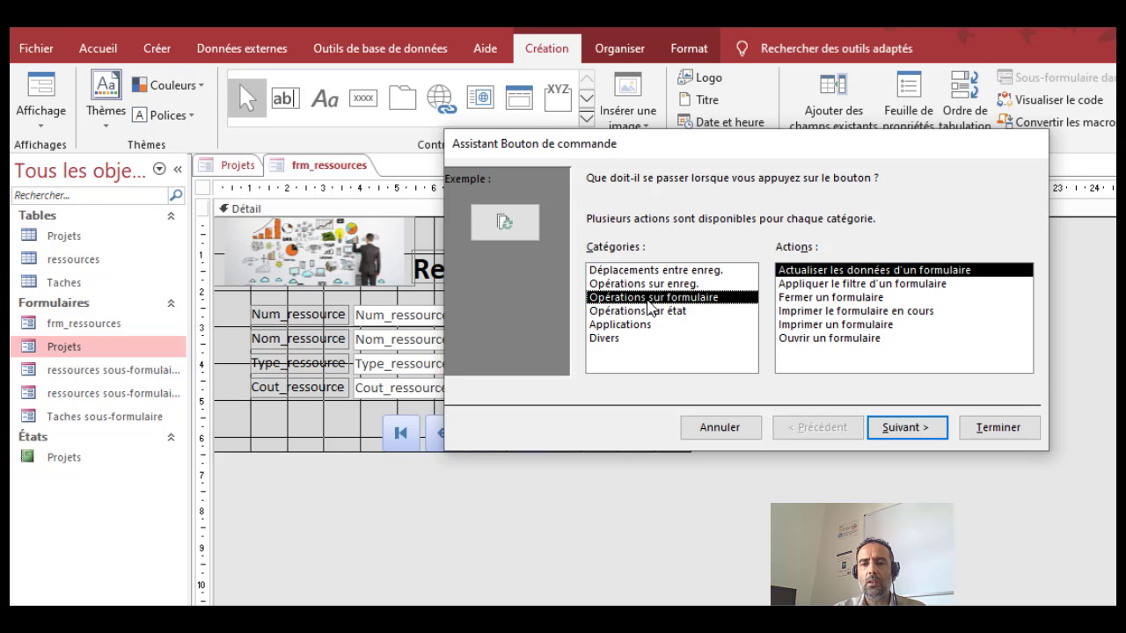
left_click(817, 299)
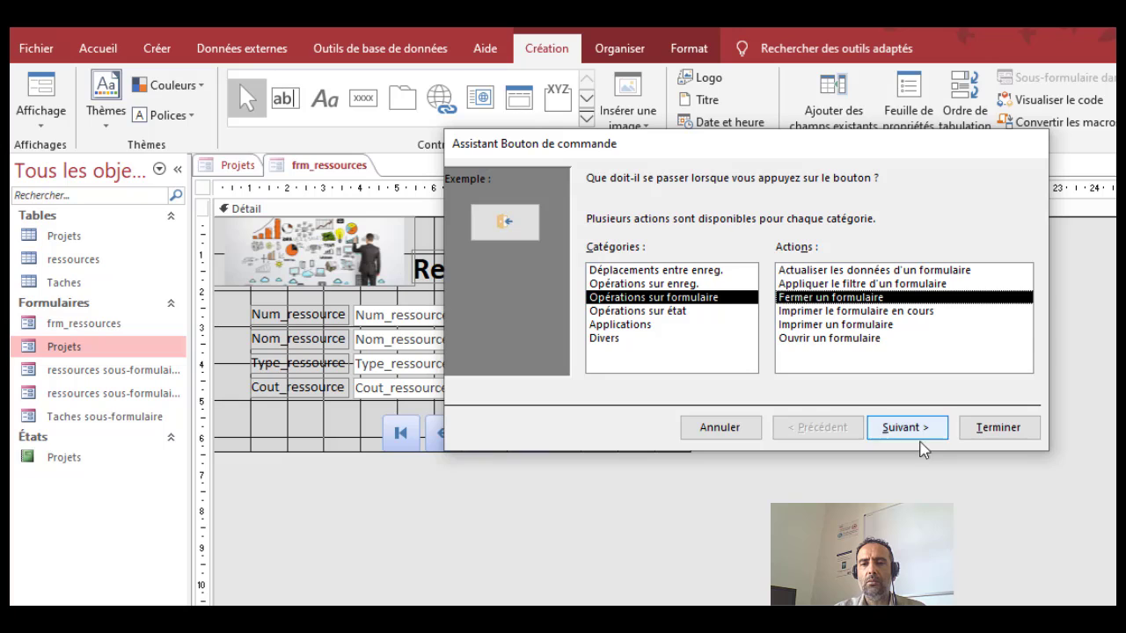
left_click(902, 427)
Step: Give the close button the Stop image instead of text and finish the wizard with the default button name
double_click(732, 260)
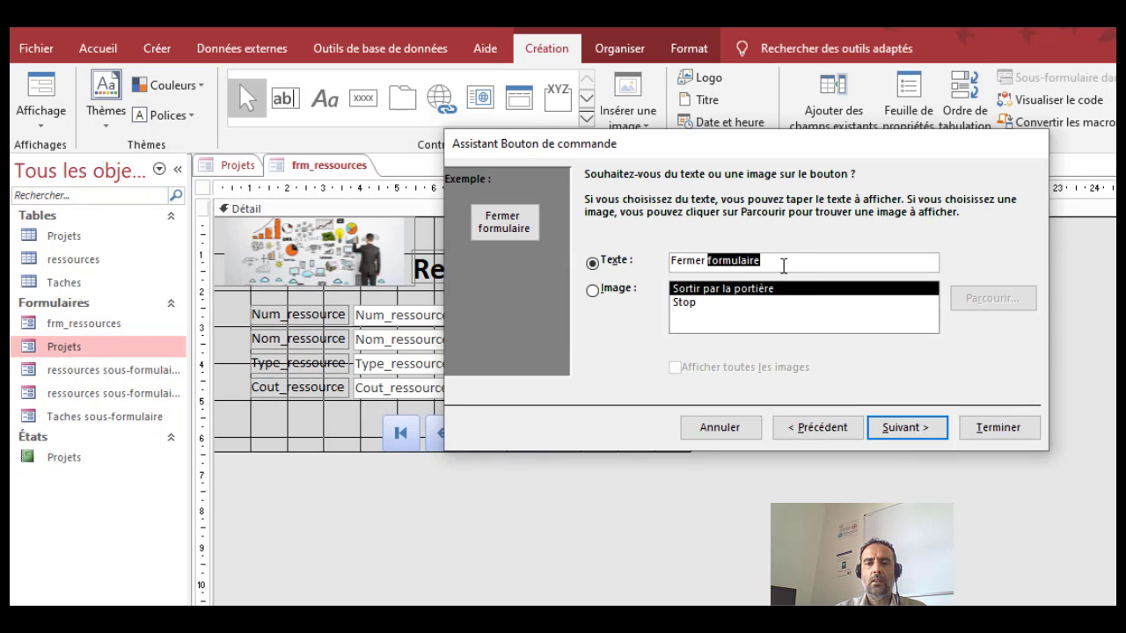
left_click(695, 301)
left_click(695, 290)
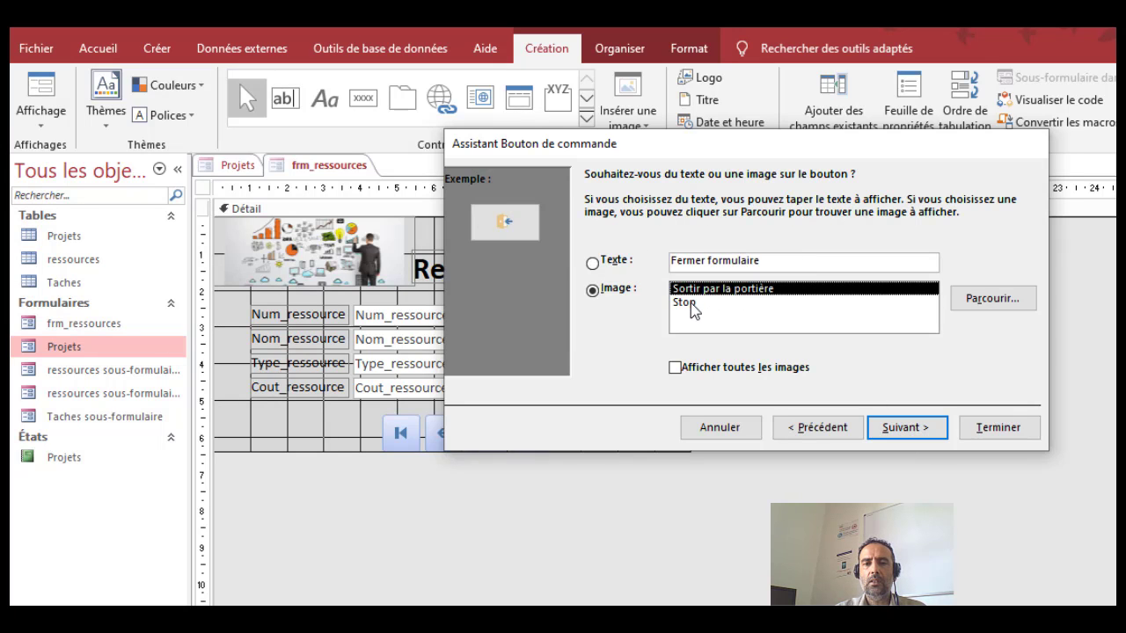
left_click(693, 302)
left_click(692, 290)
left_click(686, 304)
left_click(691, 291)
left_click(695, 303)
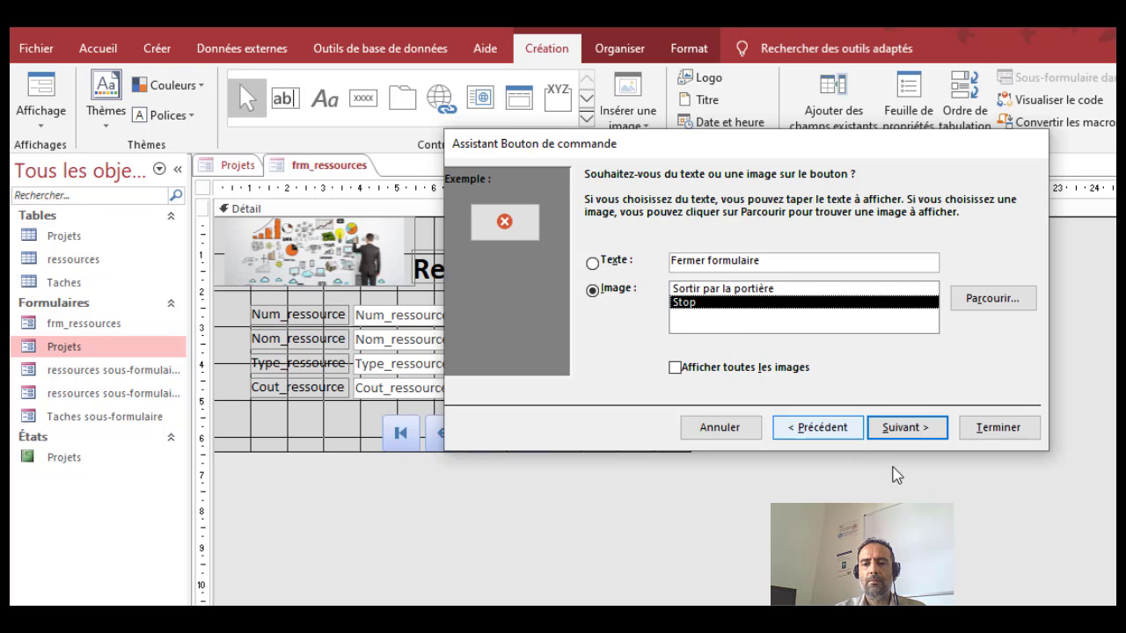
left_click(911, 428)
left_click(1003, 431)
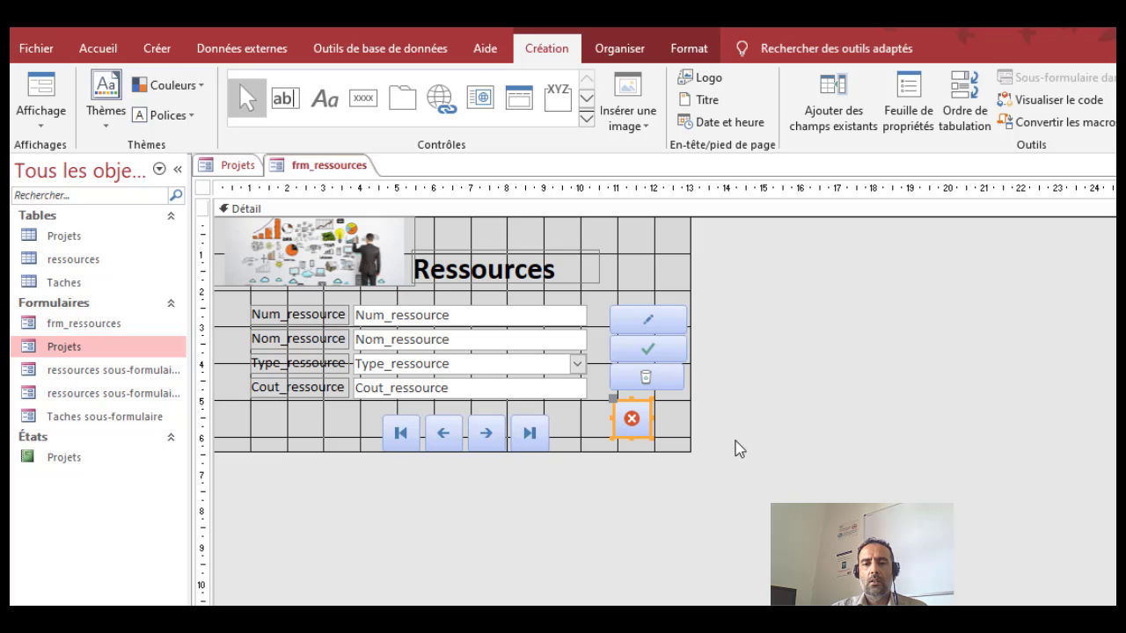
Step: Resize the close button to about 1.3 by 0.7 cm, in the lower corner of the form beneath the delete button
left_click_drag(651, 438, 682, 451)
left_click(611, 415)
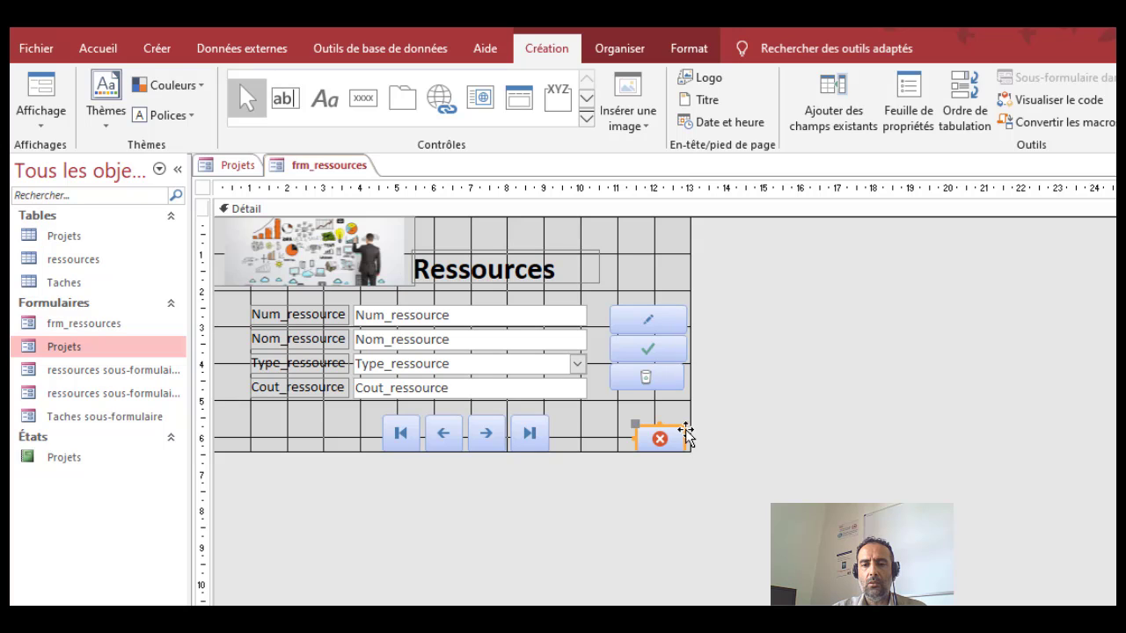
left_click(631, 414)
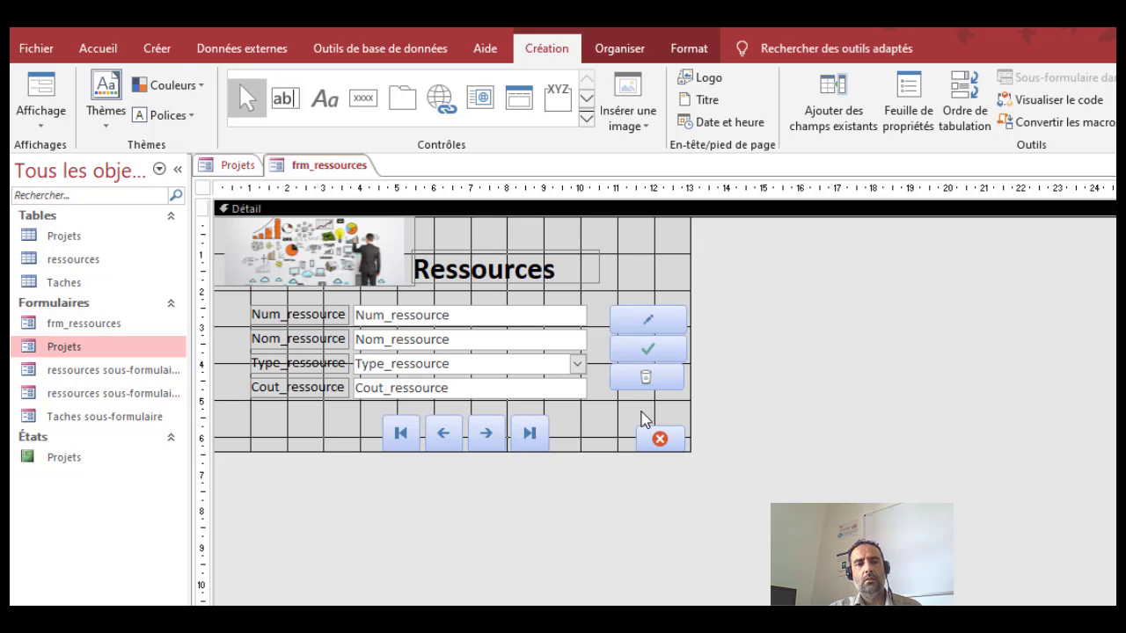
Step: Test the close button in Form view, reopening frm_ressources from the Ressources button on the Projets form and closing it again
left_click(40, 90)
left_click(642, 399)
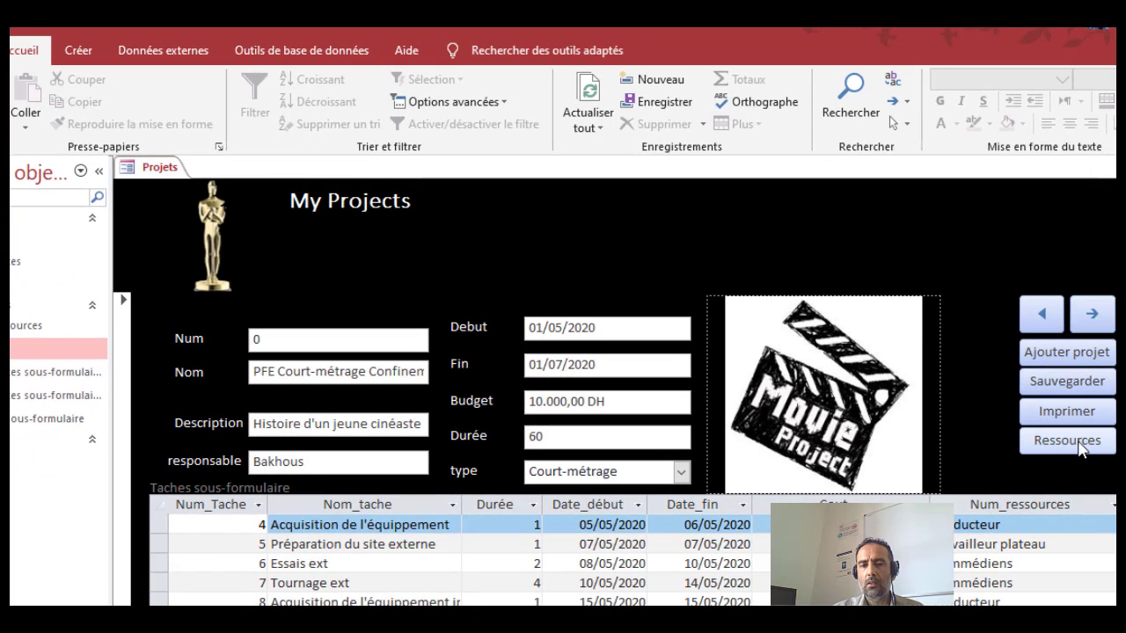
left_click(1108, 437)
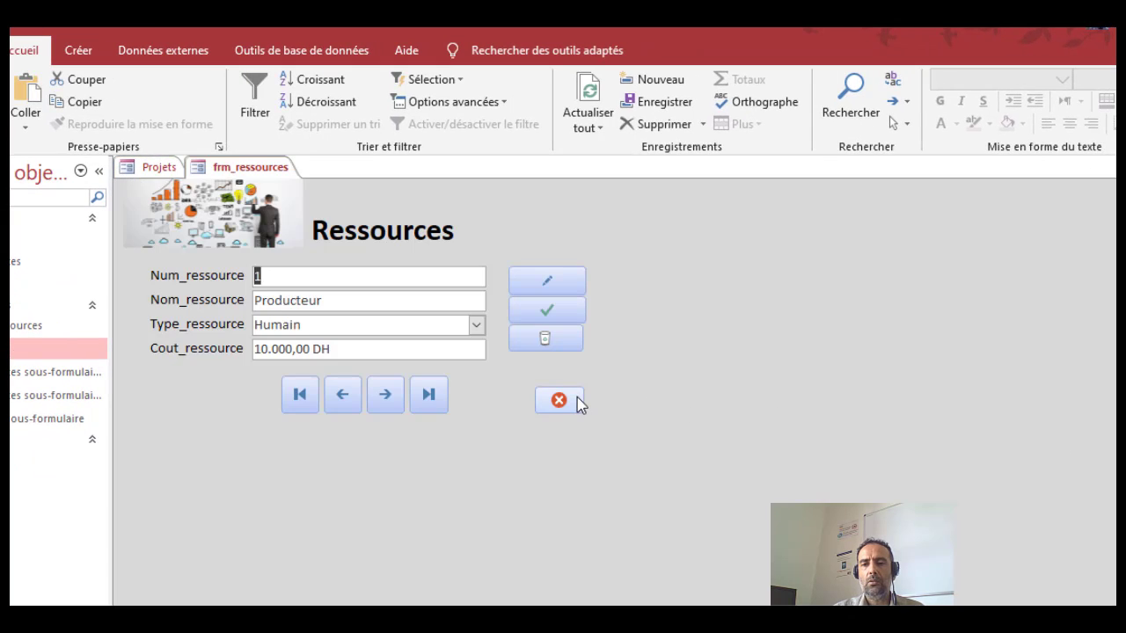
left_click(576, 402)
left_click(1081, 440)
left_click(558, 402)
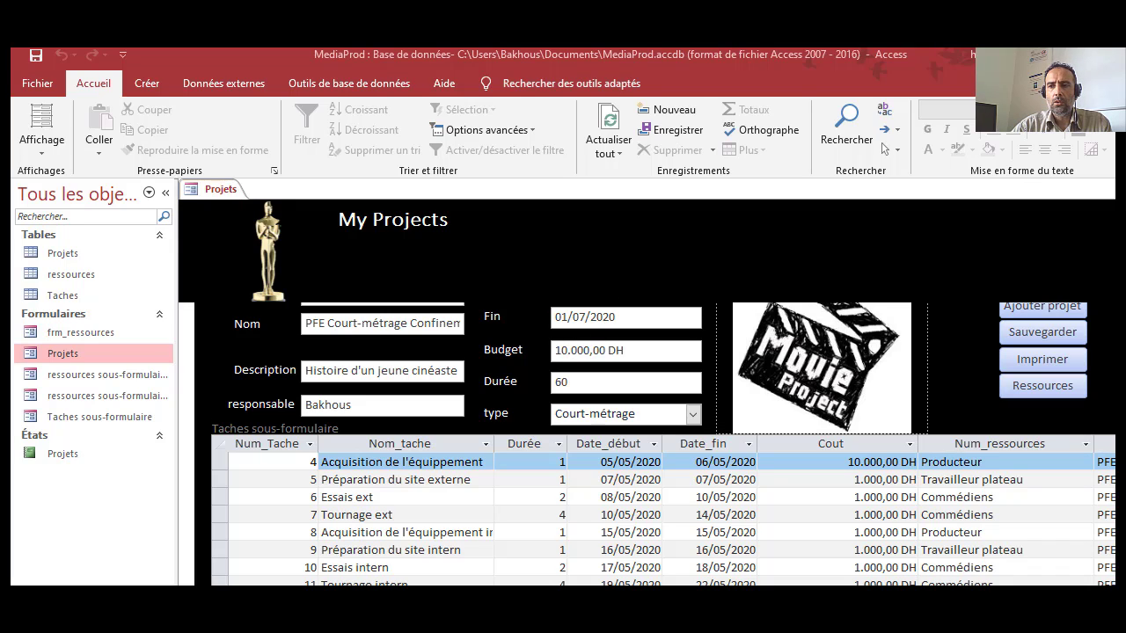
Step: Close the Projets form and create a new blank form
key("ctrl+w")
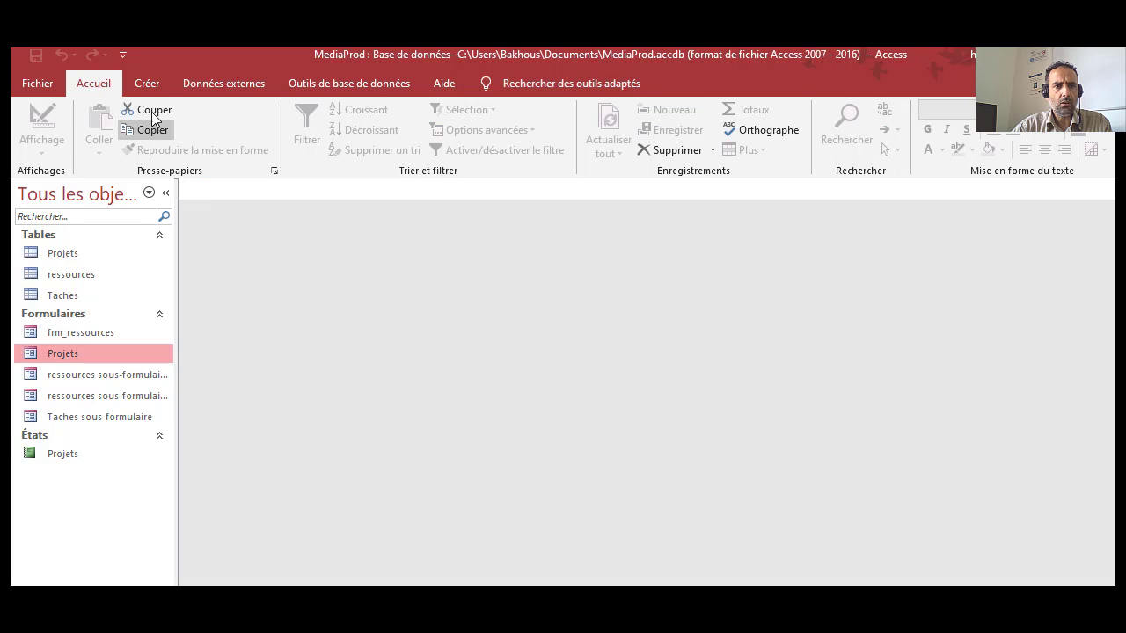
left_click(154, 86)
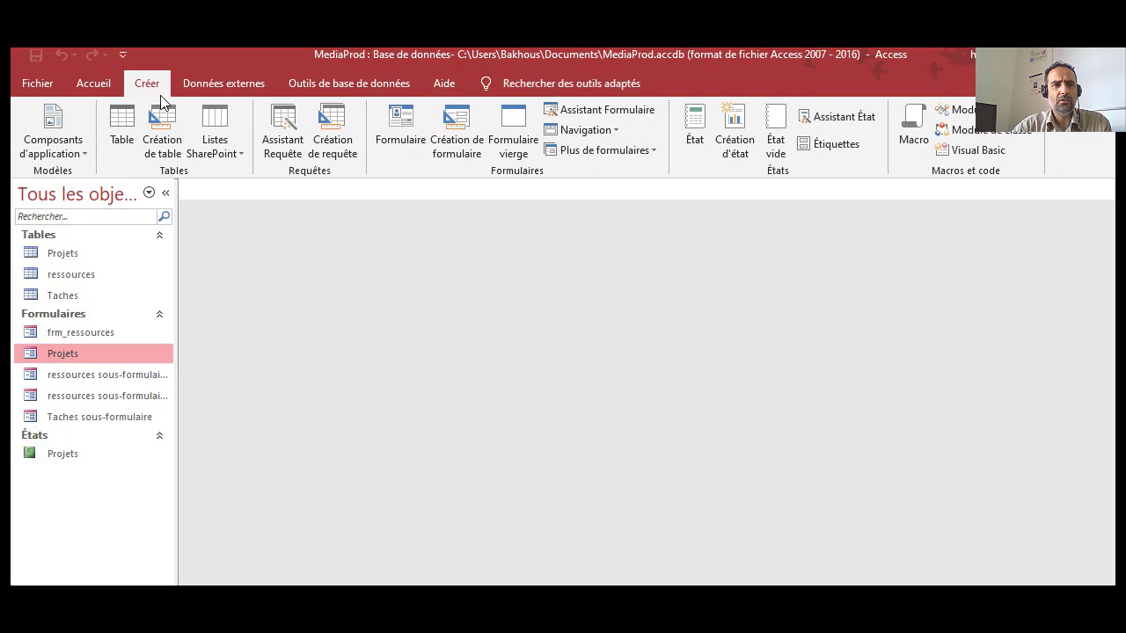
left_click(520, 126)
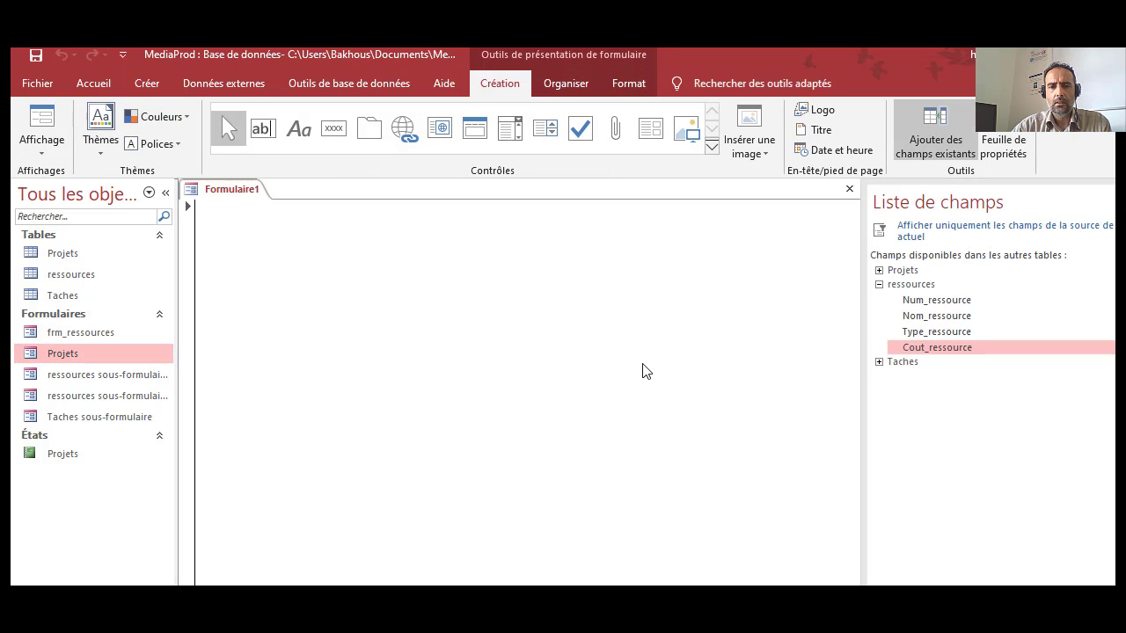
Step: Switch the blank form to Design view and resize its detail area to about 15.6 cm wide and 9.5 cm high
left_click(42, 141)
left_click(95, 261)
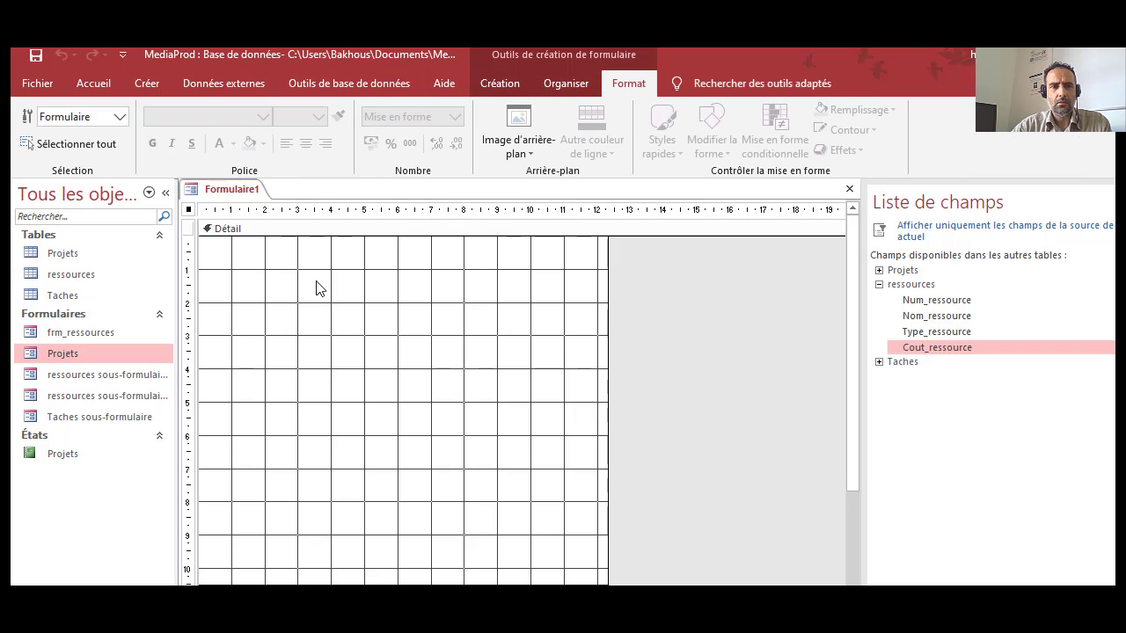
left_click_drag(609, 584, 717, 551)
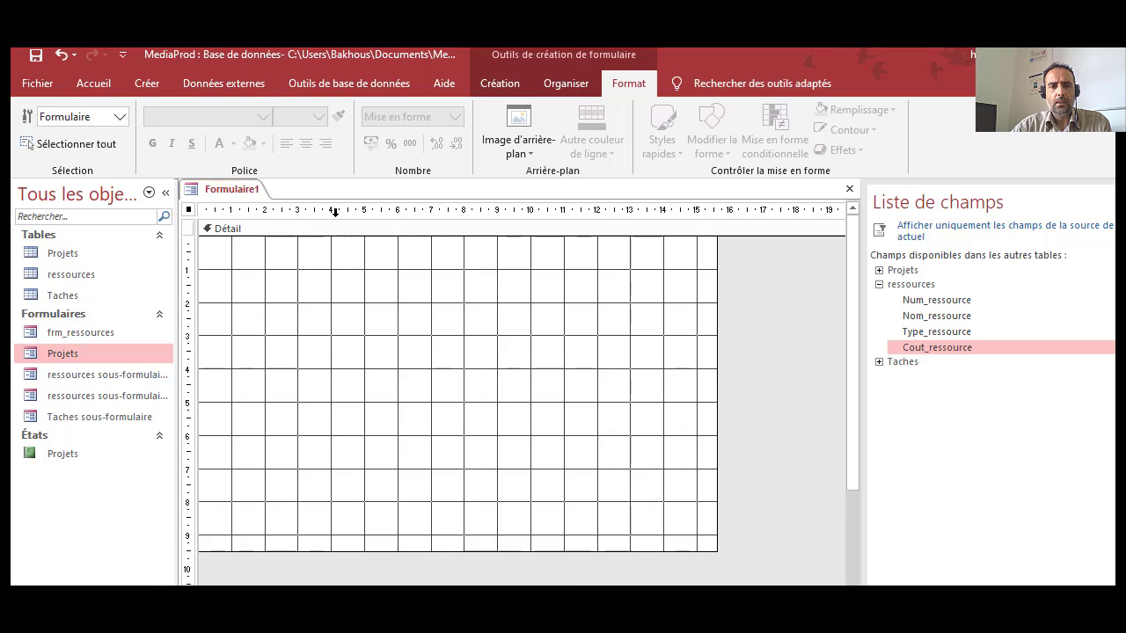
Step: Place a label in the upper part of the detail area, about 3.3 cm across and 0.8 cm down
left_click(501, 81)
left_click(301, 134)
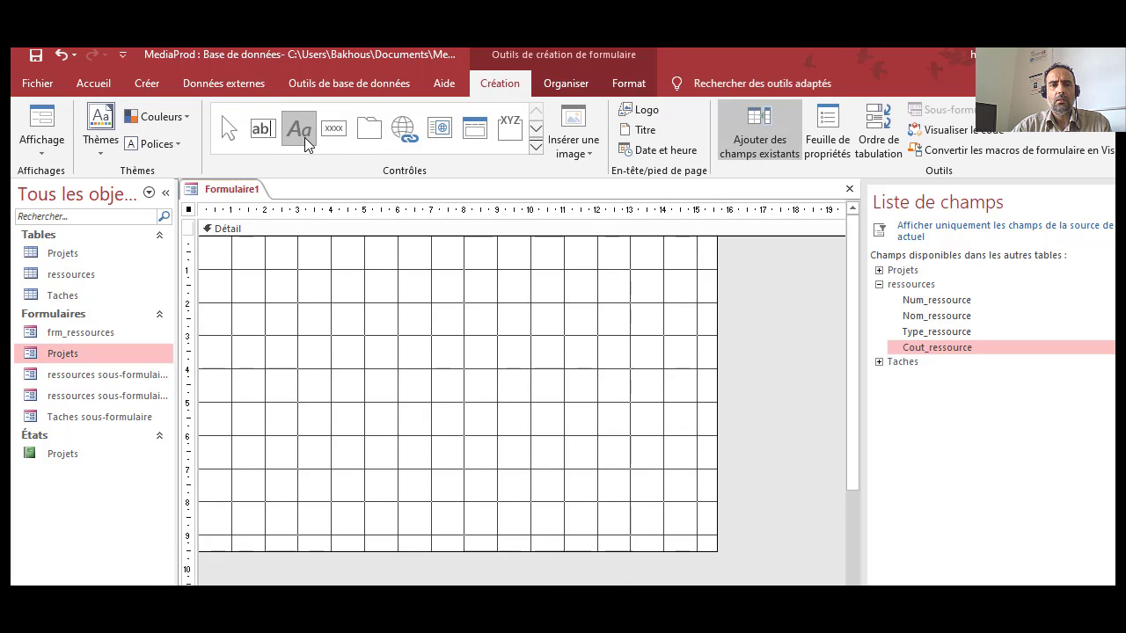
left_click(307, 262)
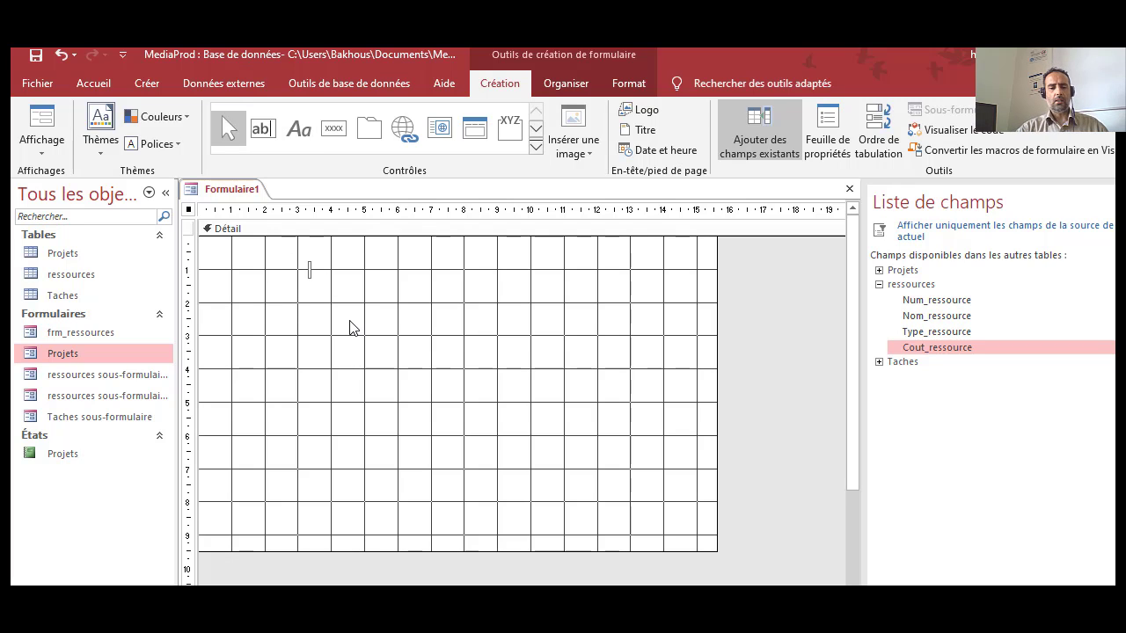
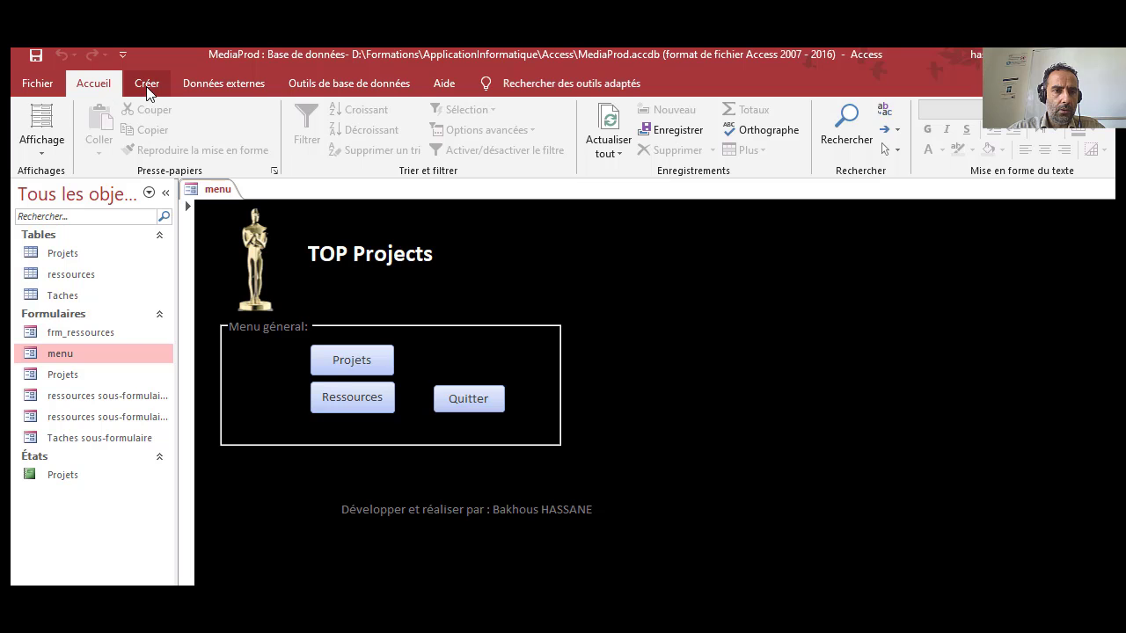
scroll(195, 91, "down", 3)
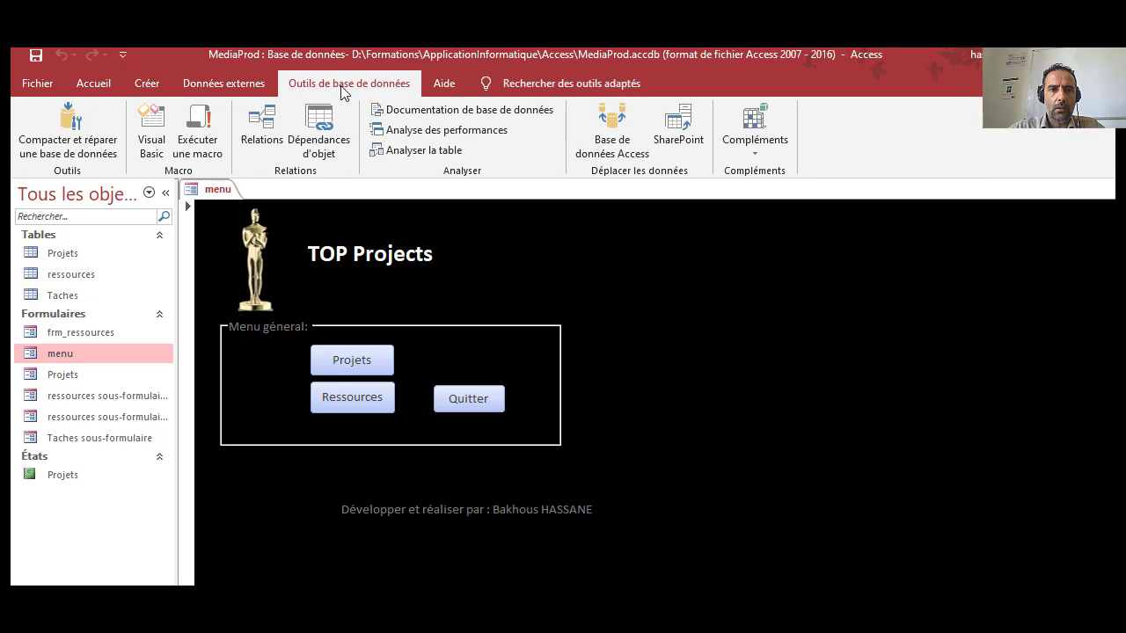
left_click(444, 84)
left_click(147, 83)
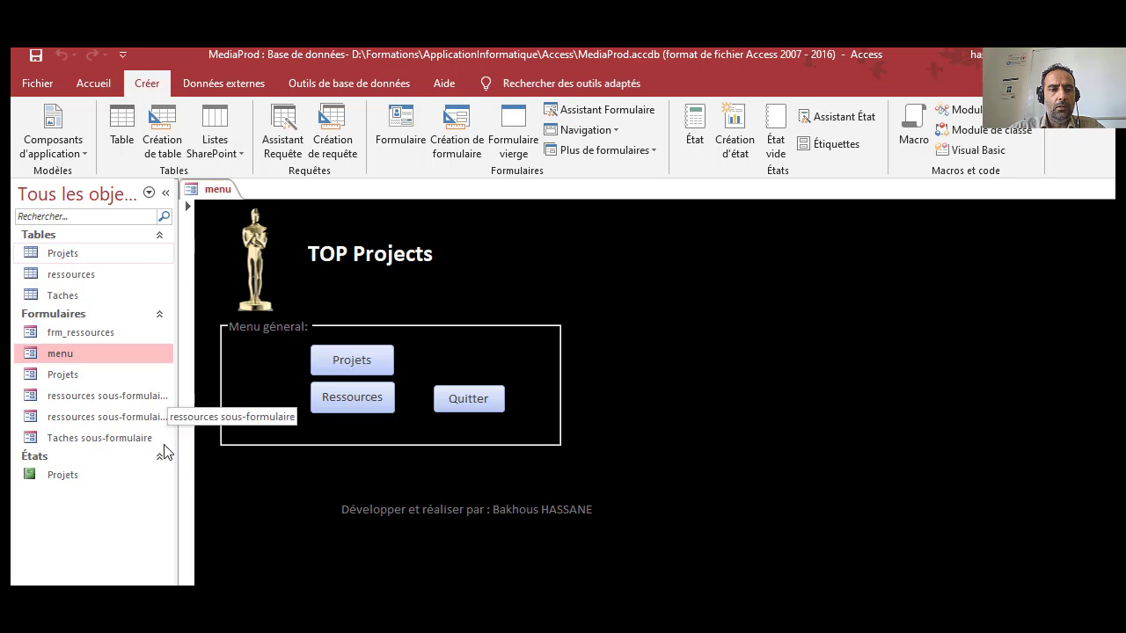
mouse_move(177, 339)
left_mouse_down()
mouse_move(254, 339)
mouse_move(177, 342)
left_mouse_up()
left_click(62, 254)
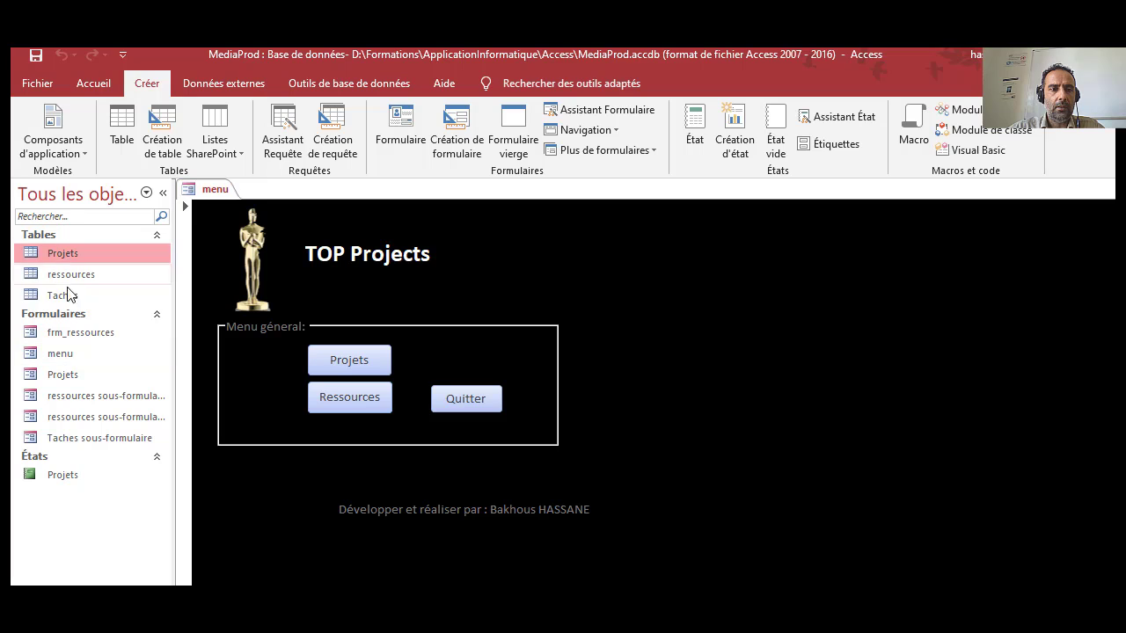
left_click(62, 296)
left_click(97, 396)
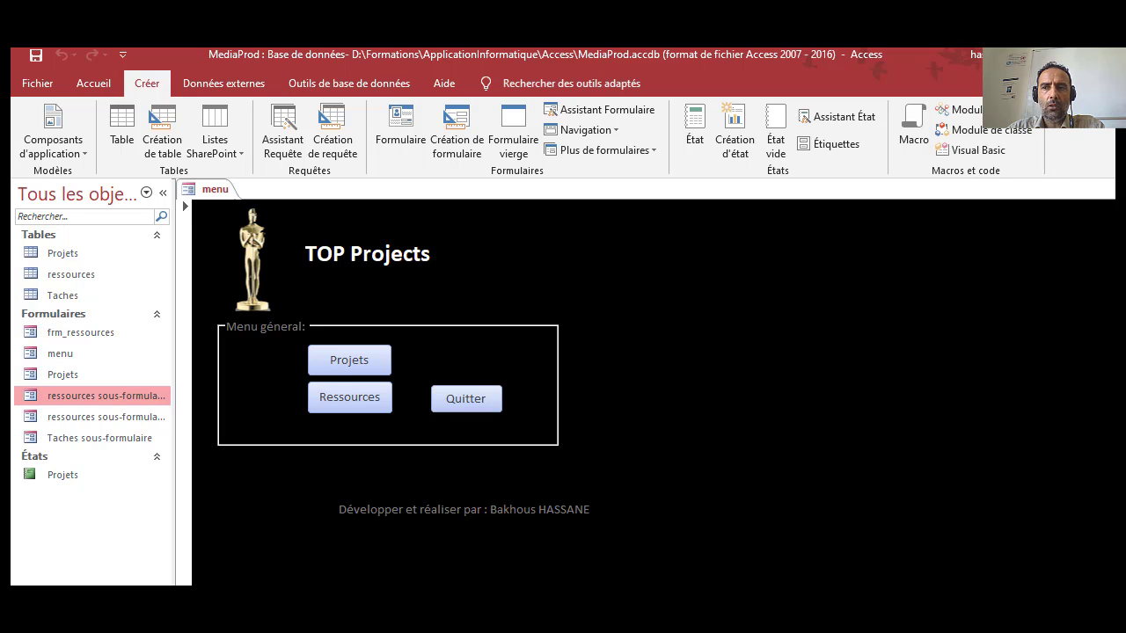
Step: Switch to the Access folder in File Explorer that contains MediaProd.accdb
left_click(1105, 54)
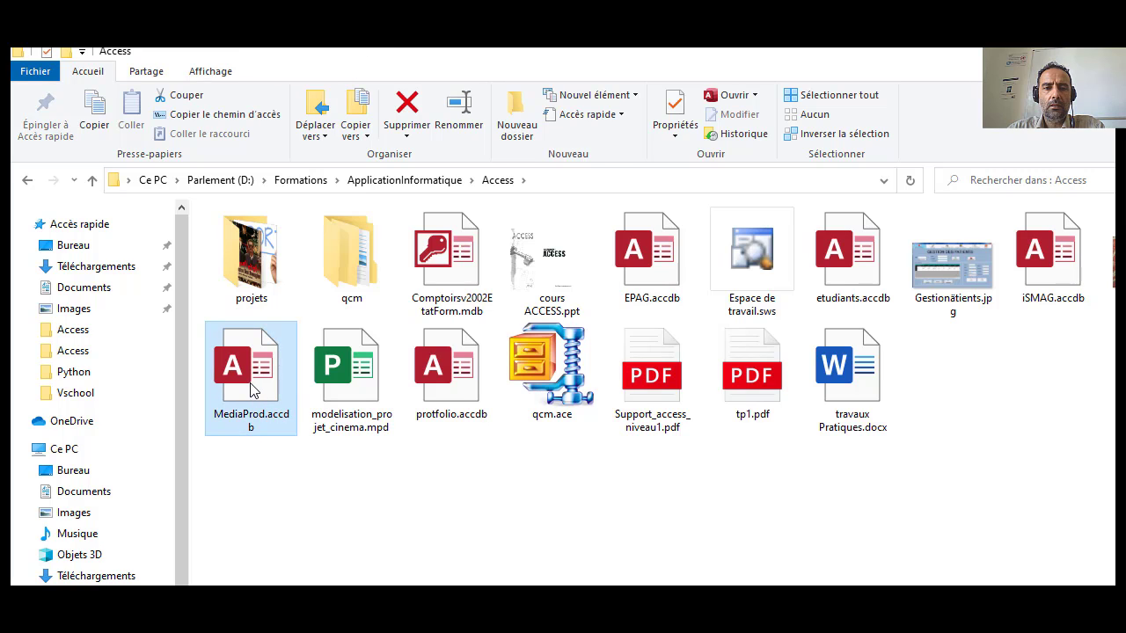
Step: Open the MediaProd.accdb database and display its menu form
double_click(252, 390)
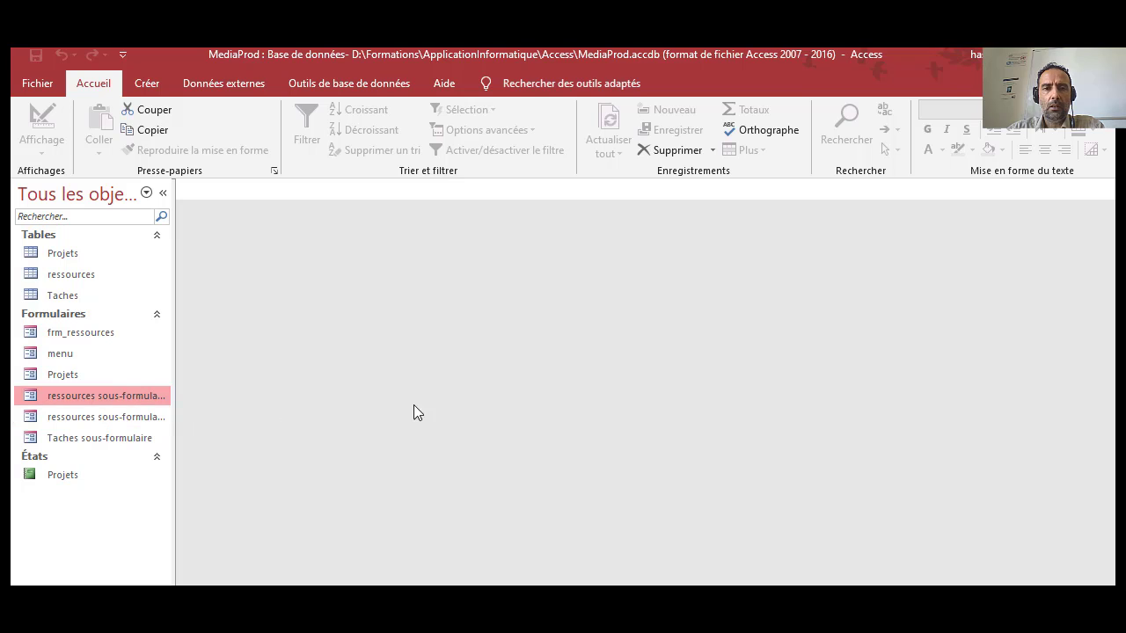
double_click(70, 354)
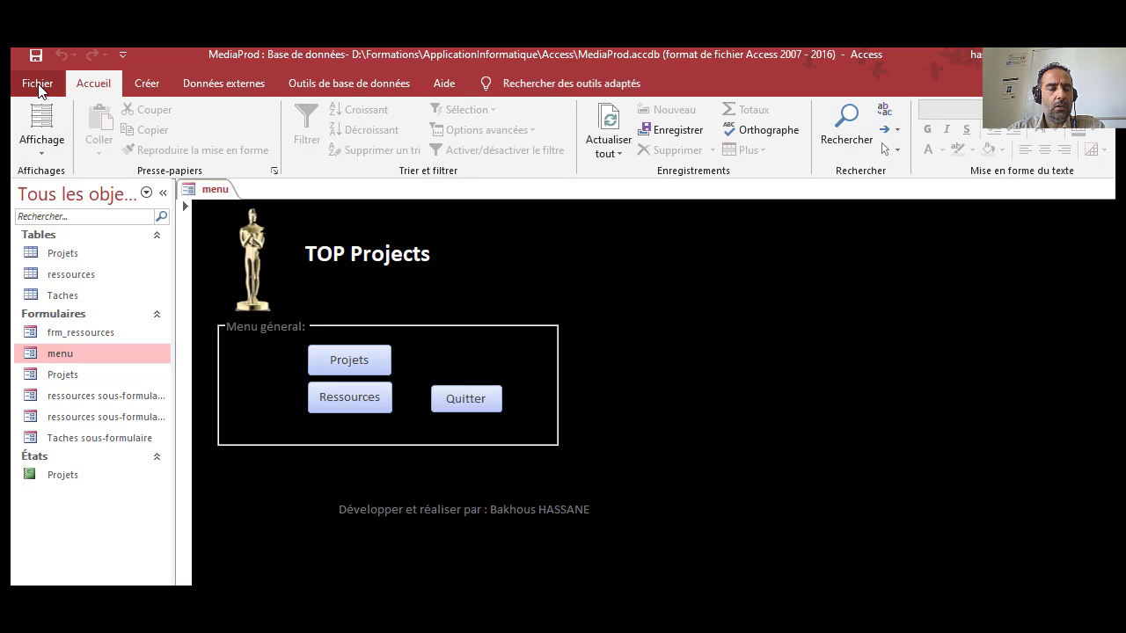
Step: Open the Access options for the current database and set the application title to "Top Projets"
left_click(37, 83)
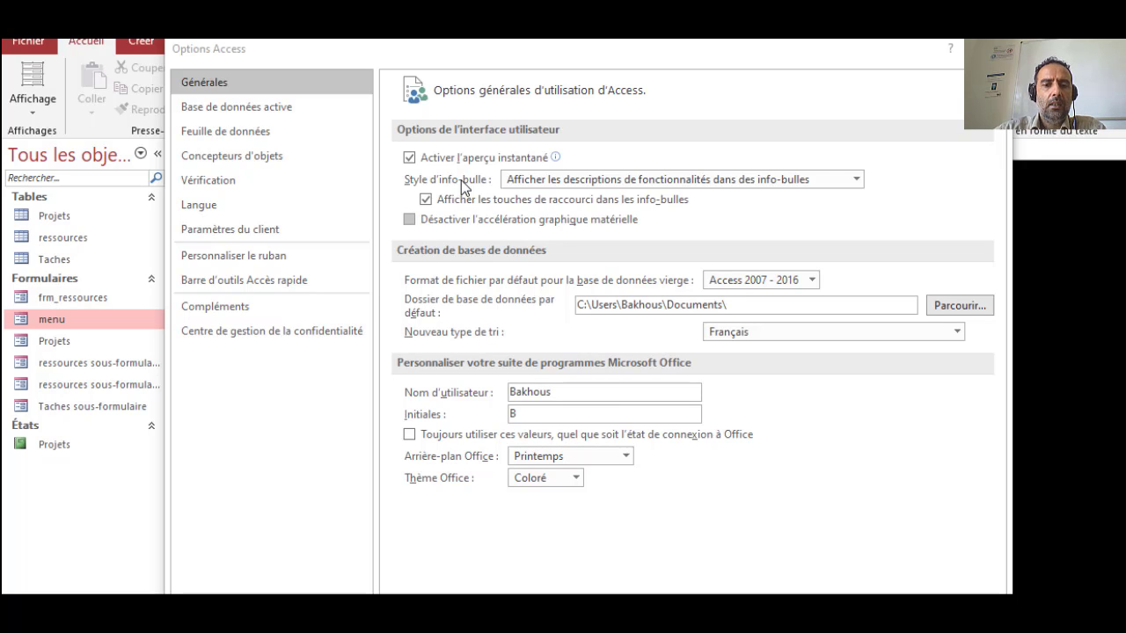
left_click(286, 115)
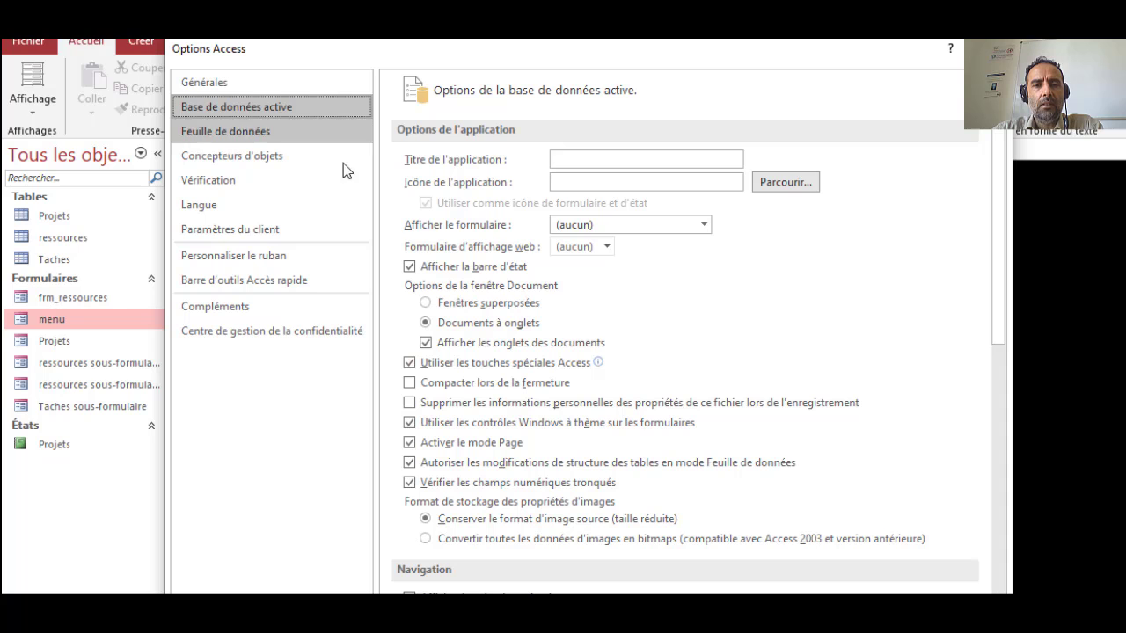
left_click_drag(581, 54, 561, 61)
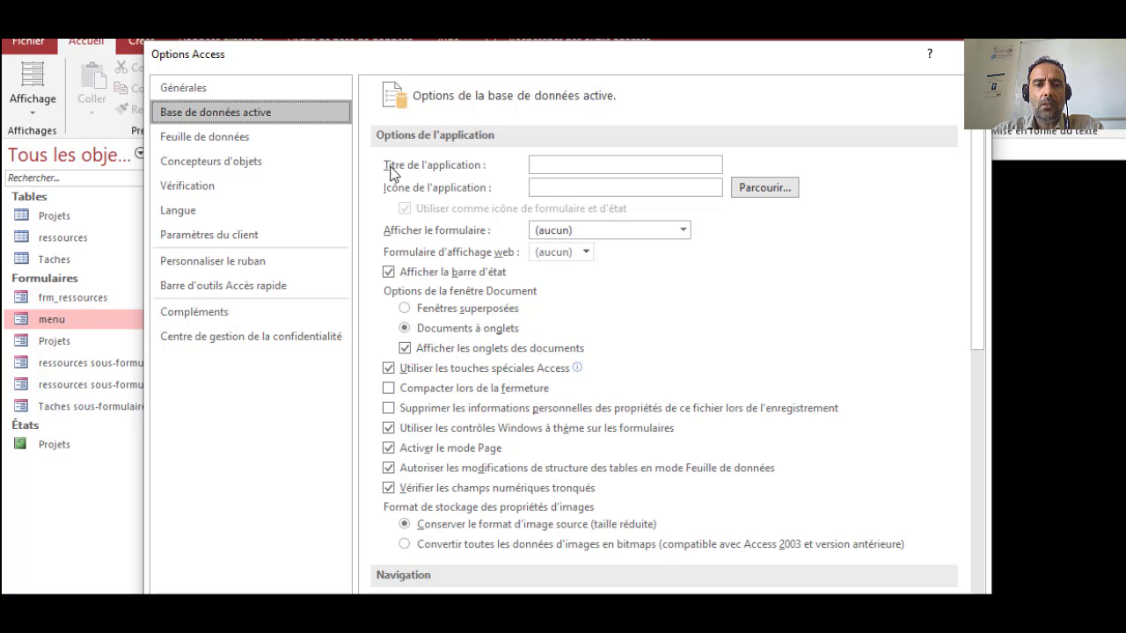
left_click(546, 166)
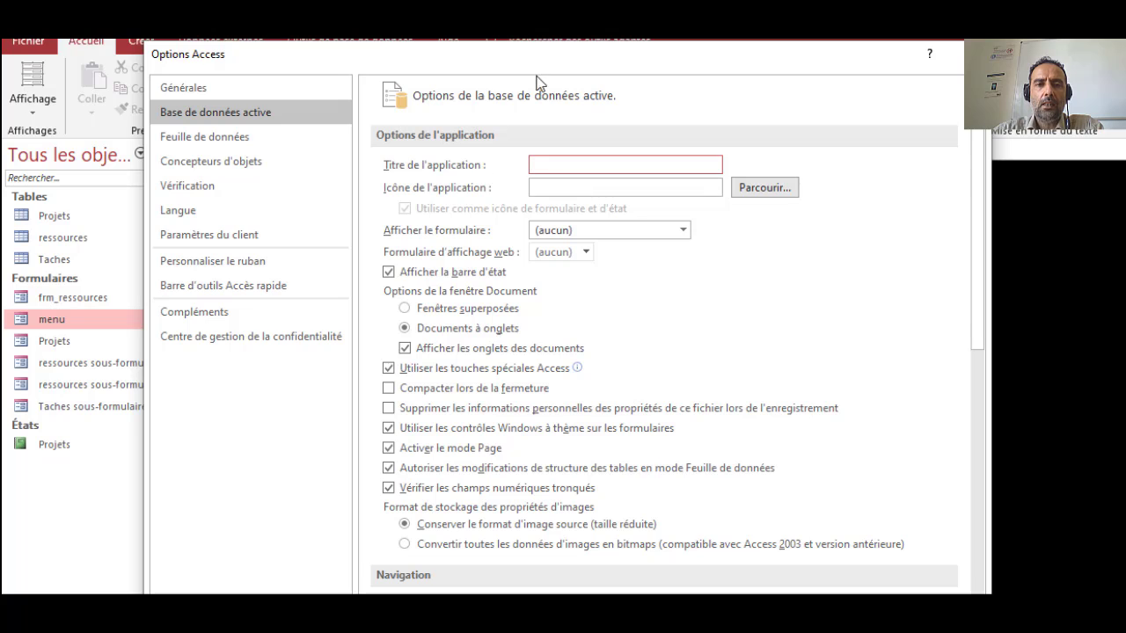
mouse_move(533, 61)
left_mouse_down()
mouse_move(537, 76)
mouse_move(523, 76)
left_mouse_up()
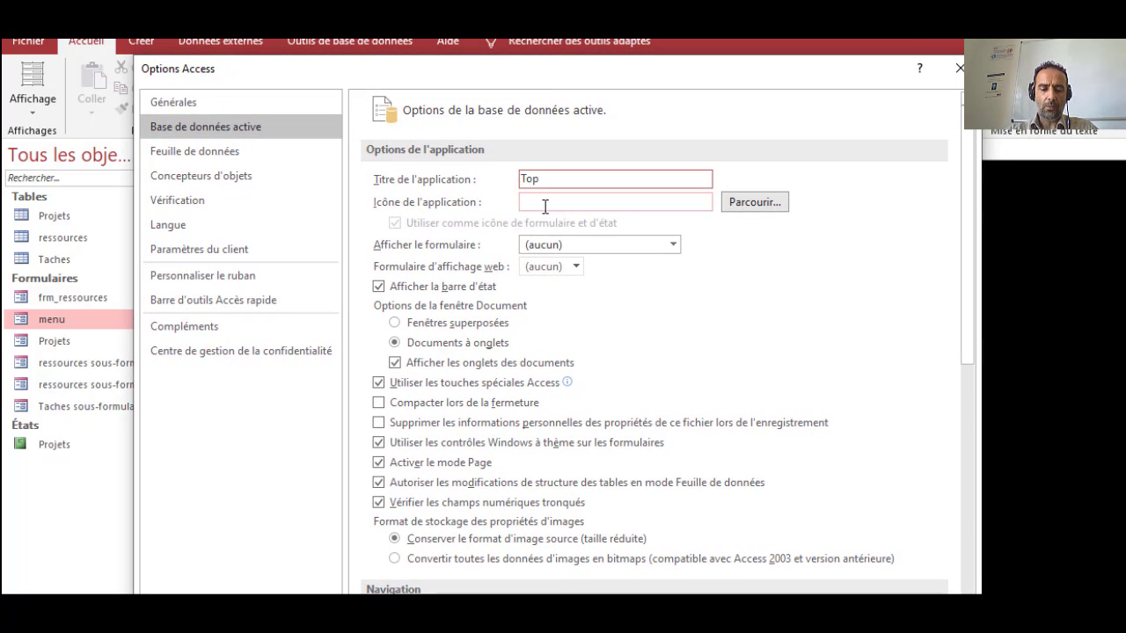
type("Top Projects")
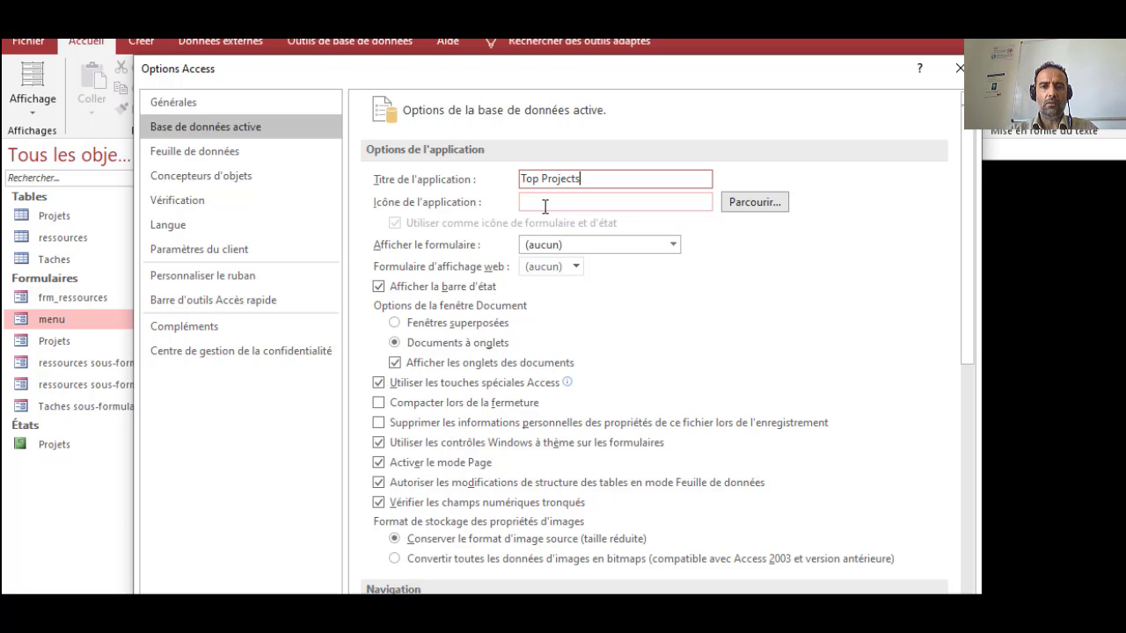
key("BackSpace")
key("BackSpace")
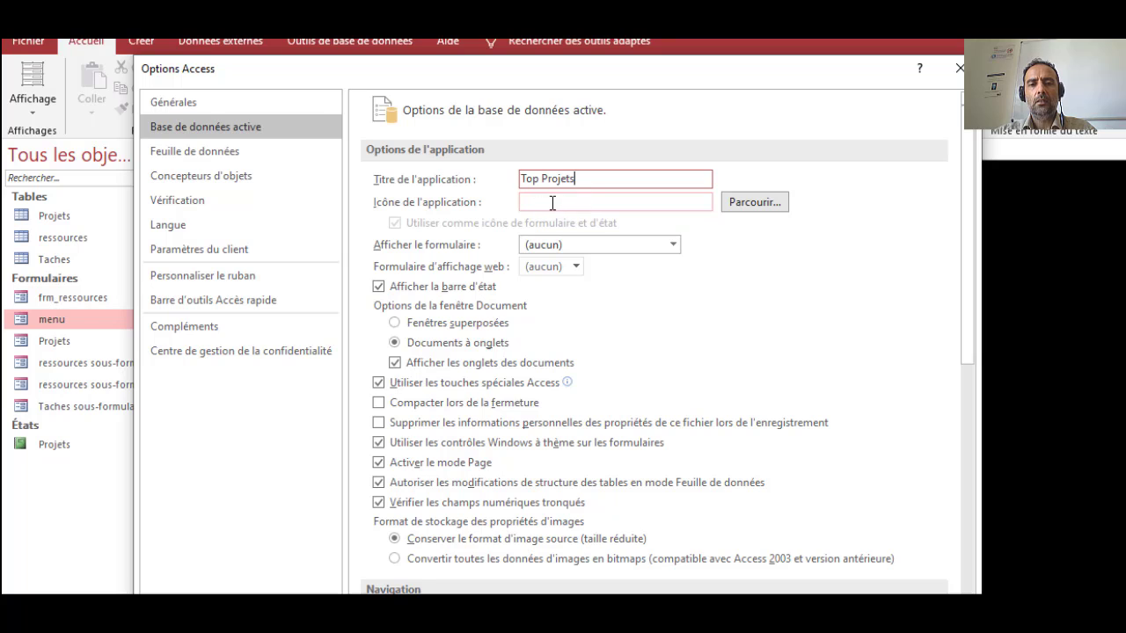
Step: Browse for an application icon file and go to the Formations folder on drive D
left_click(552, 203)
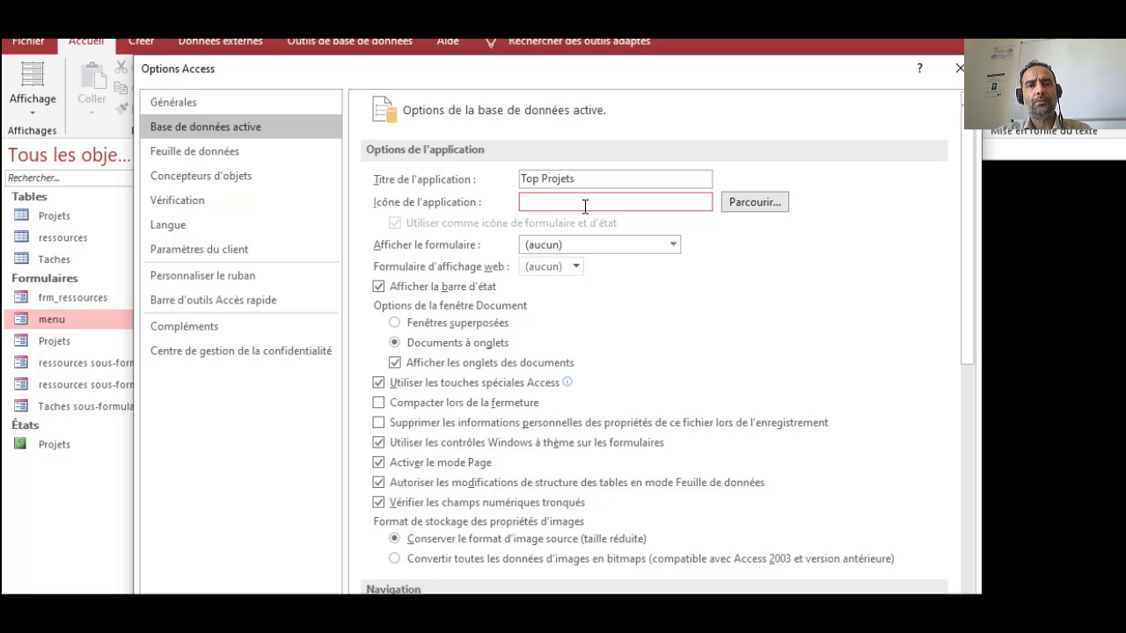
left_click(747, 199)
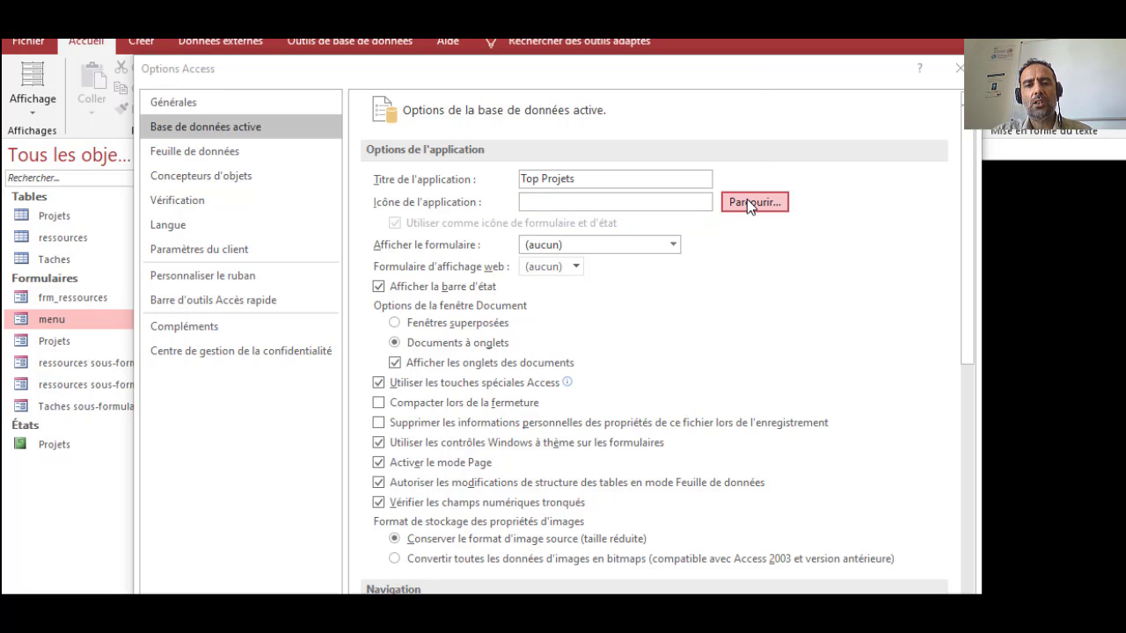
left_click_drag(547, 106, 777, 116)
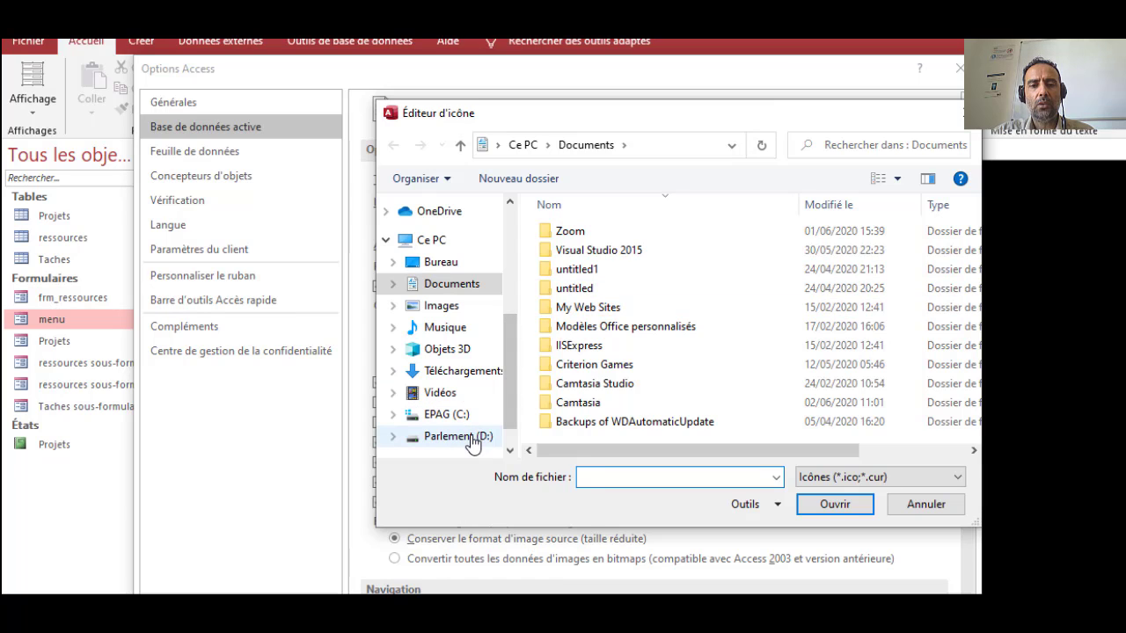
double_click(607, 271)
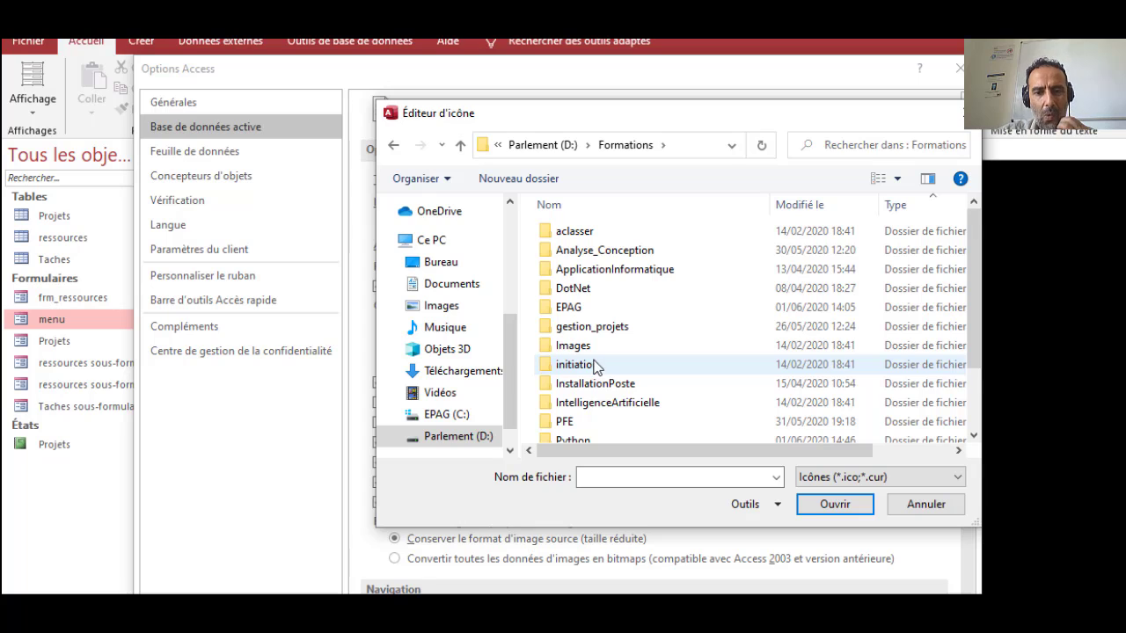
Step: Look for an icon file in ApplicationInformatique\Access\projets\personnel and return to the Formations folder
double_click(608, 269)
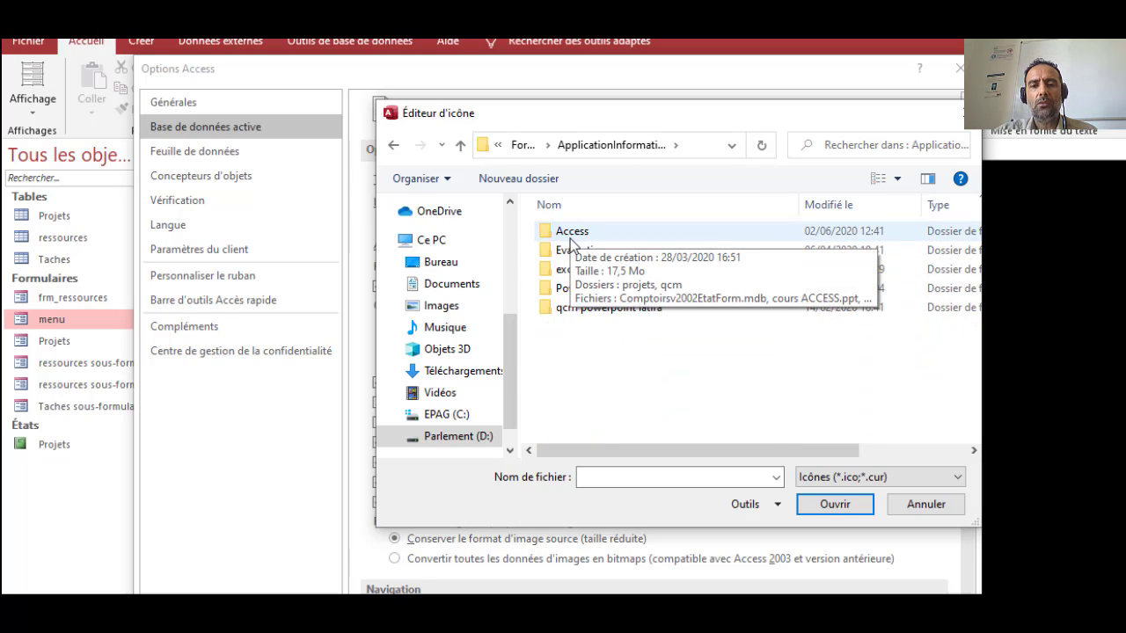
double_click(555, 233)
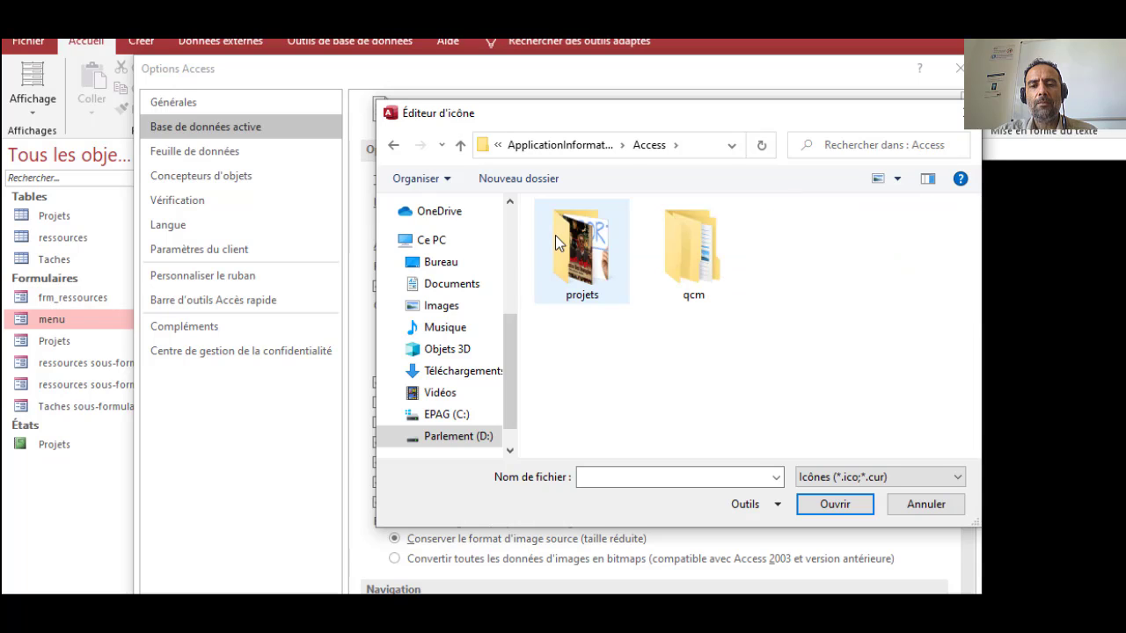
double_click(596, 257)
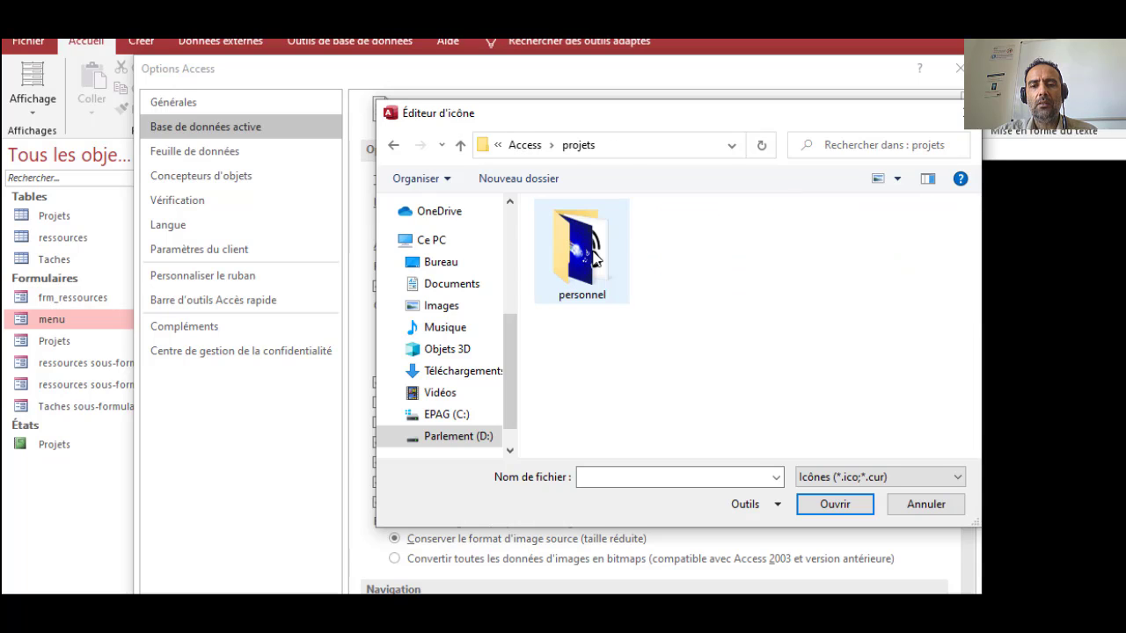
double_click(596, 257)
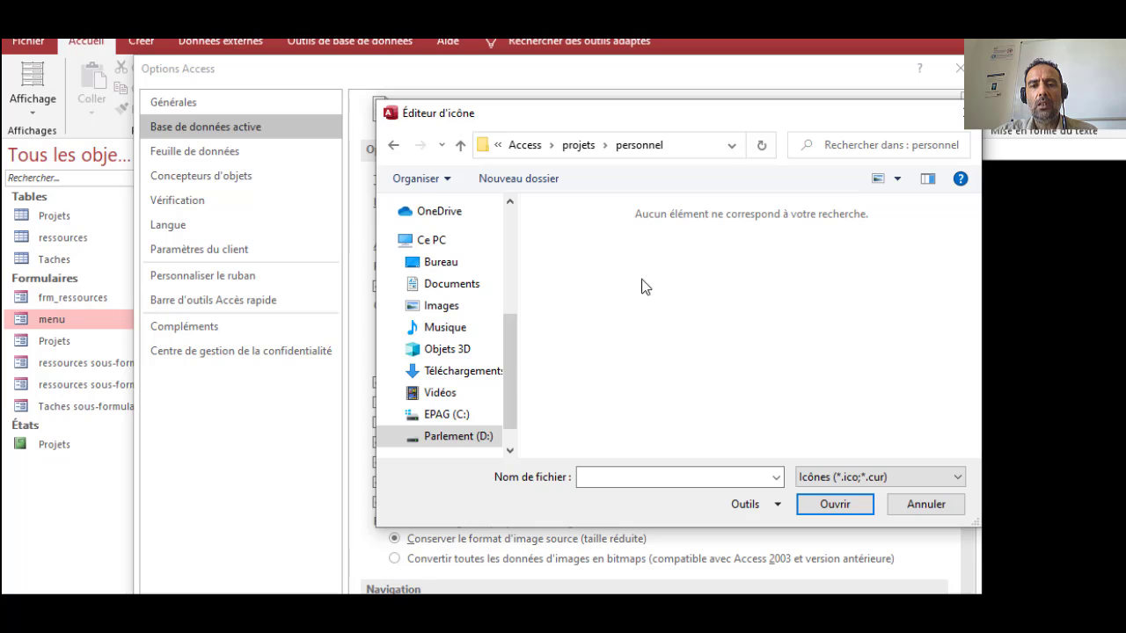
left_click(538, 151)
left_click(571, 152)
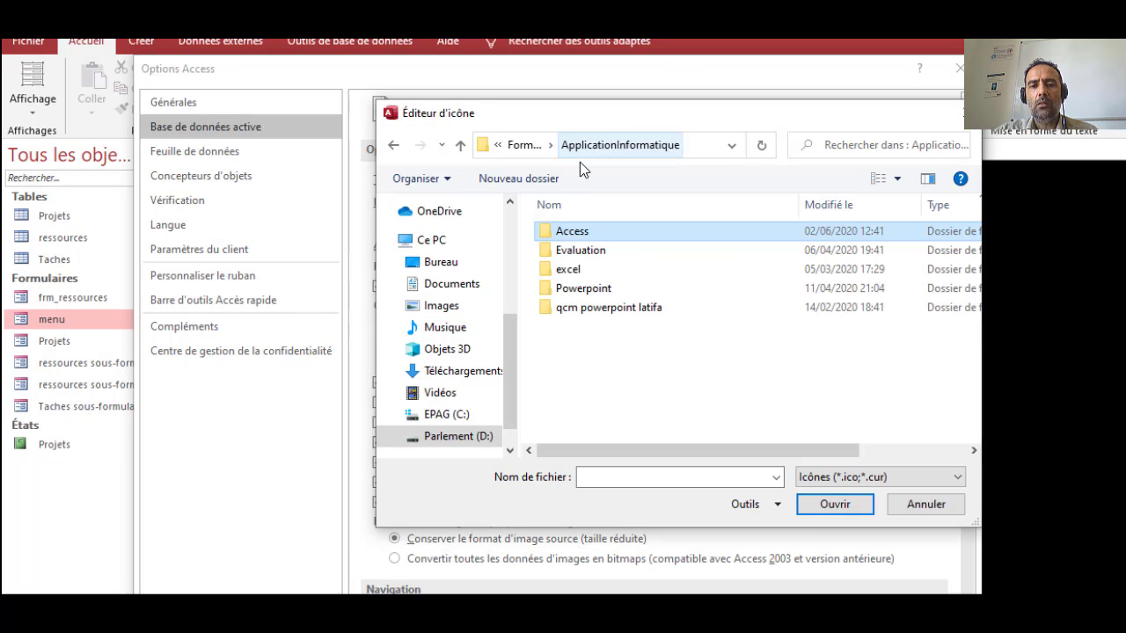
left_click(528, 146)
scroll(704, 415, "down", 2)
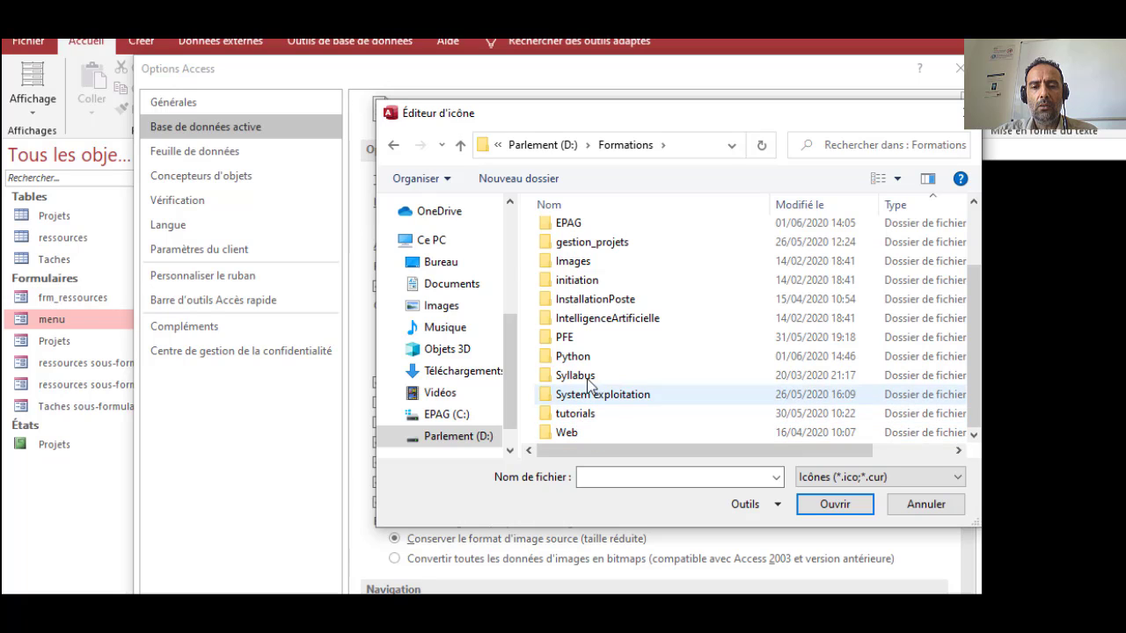
Step: Filter the files to Bitmaps (*.bmp) and choose icon2.bmp from tutorials\Bureautique\Access as the application icon
left_click(897, 478)
left_click(864, 508)
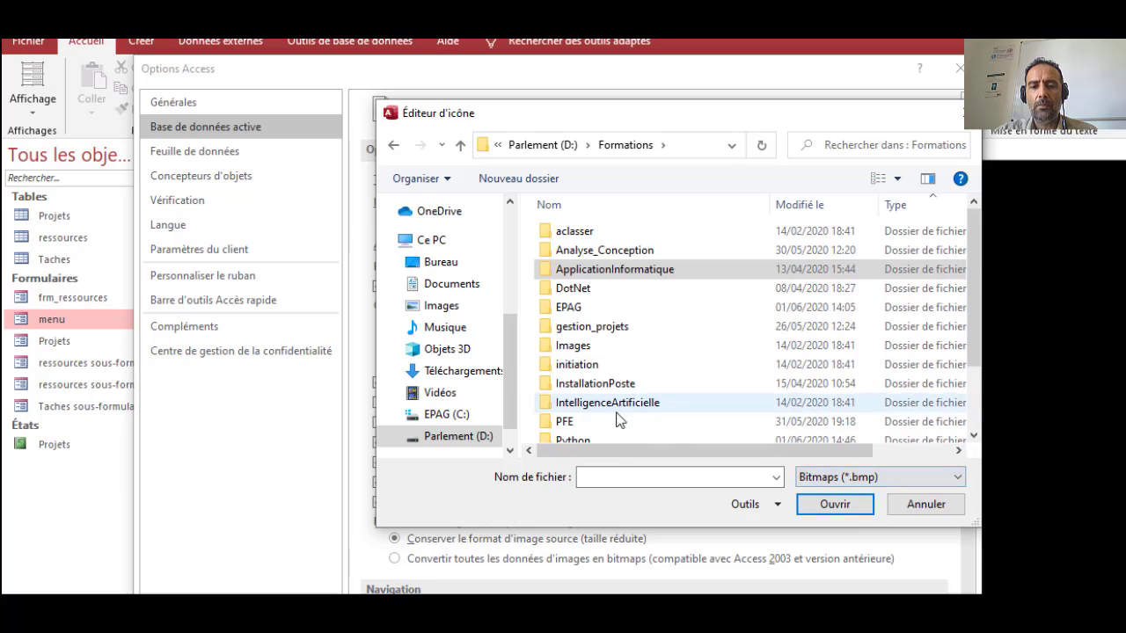
scroll(616, 413, "down", 2)
double_click(600, 415)
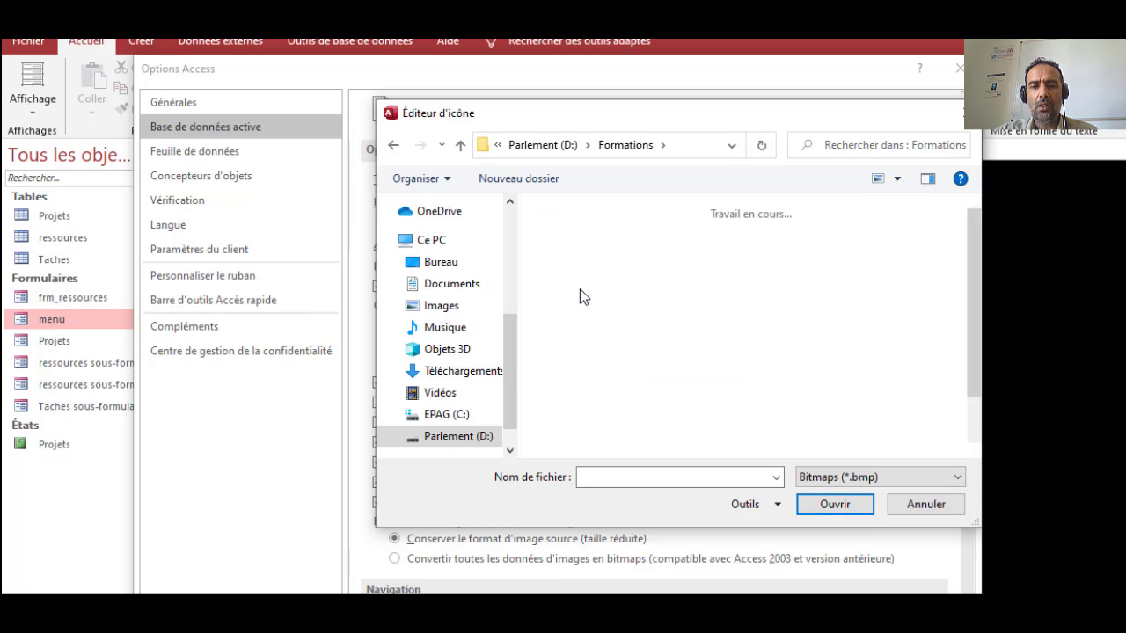
double_click(906, 273)
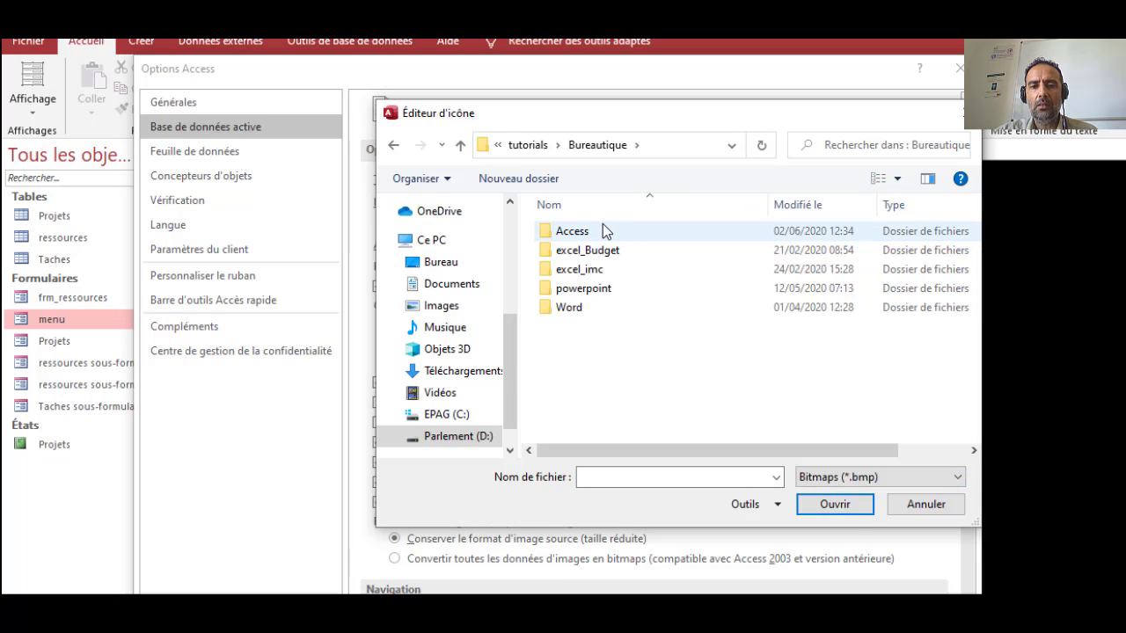
double_click(603, 224)
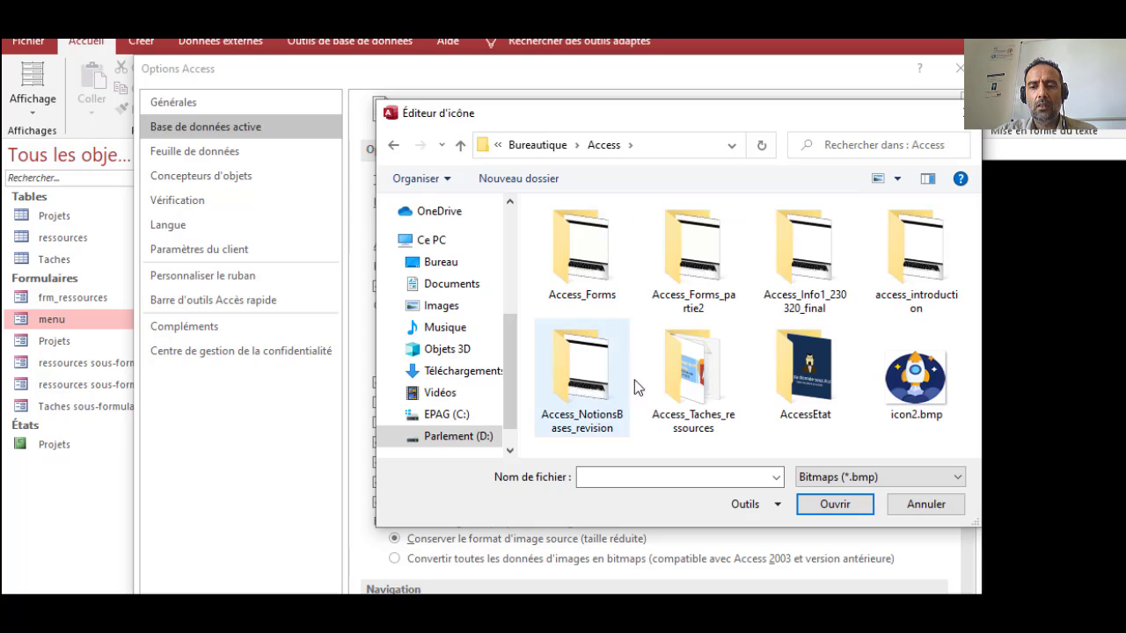
left_click(942, 421)
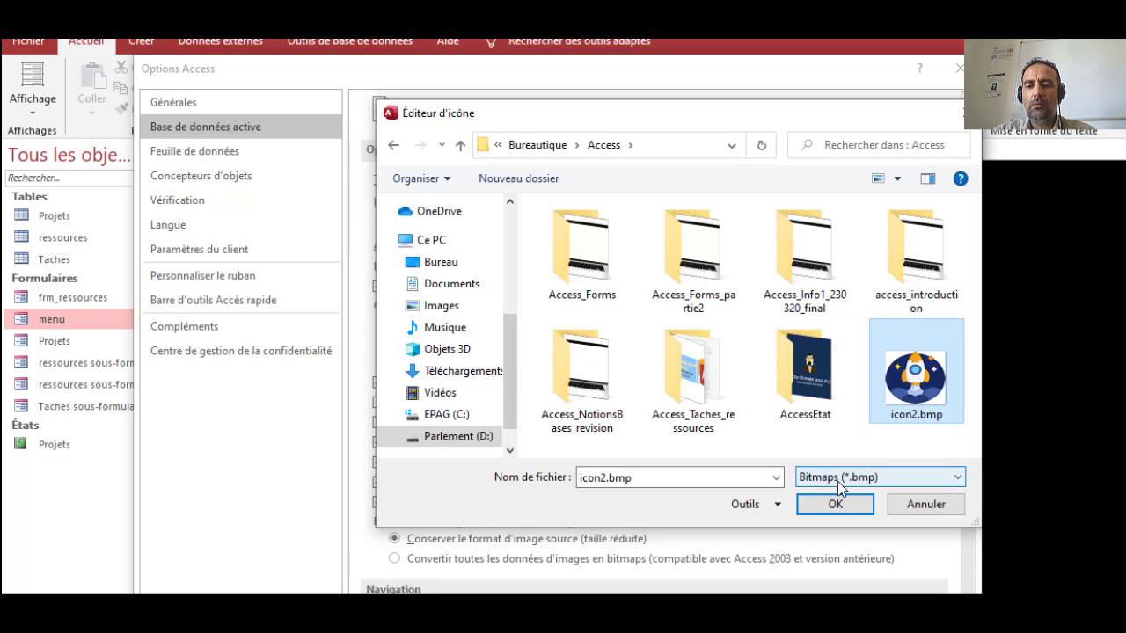
left_click(832, 514)
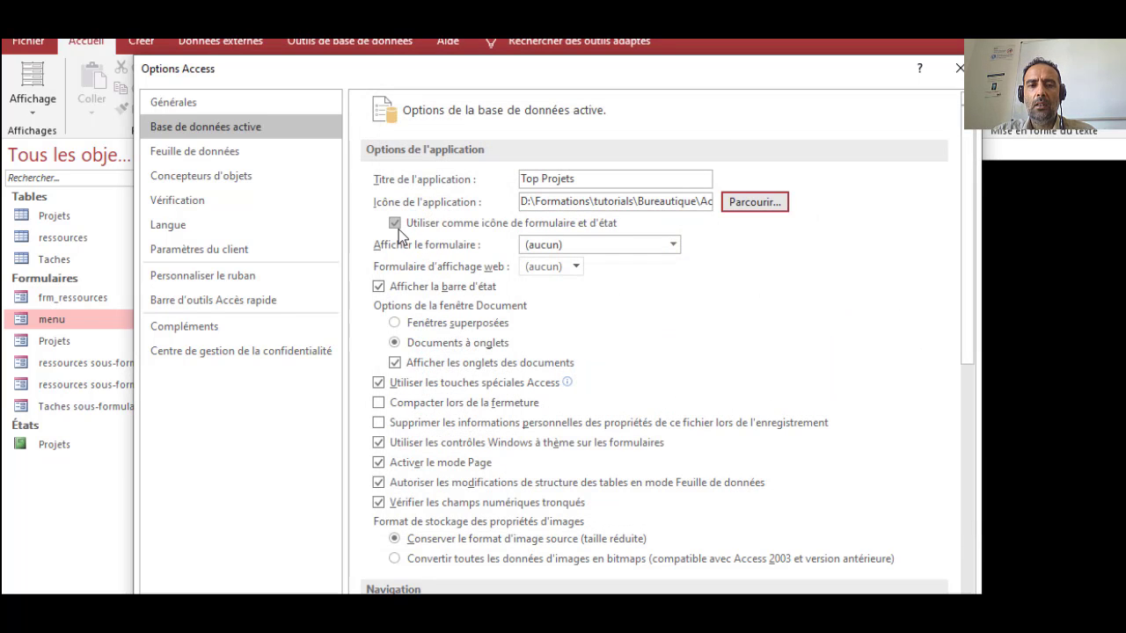
Step: Keep the icon enabled for forms and reports, and set menu as the form displayed at startup
left_click(398, 227)
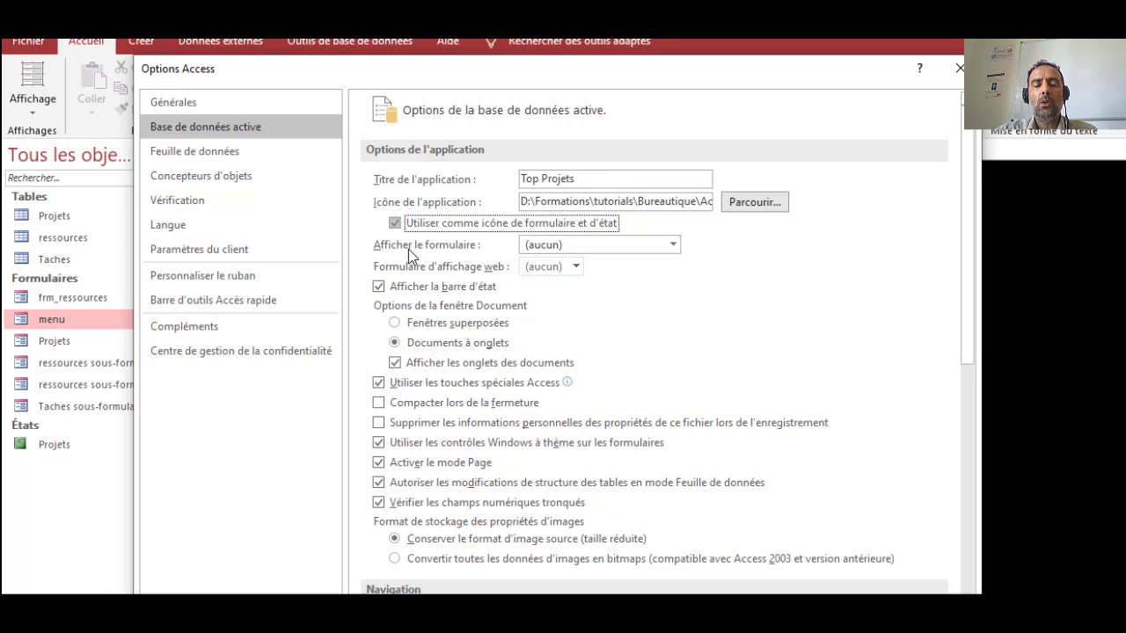
left_click(679, 252)
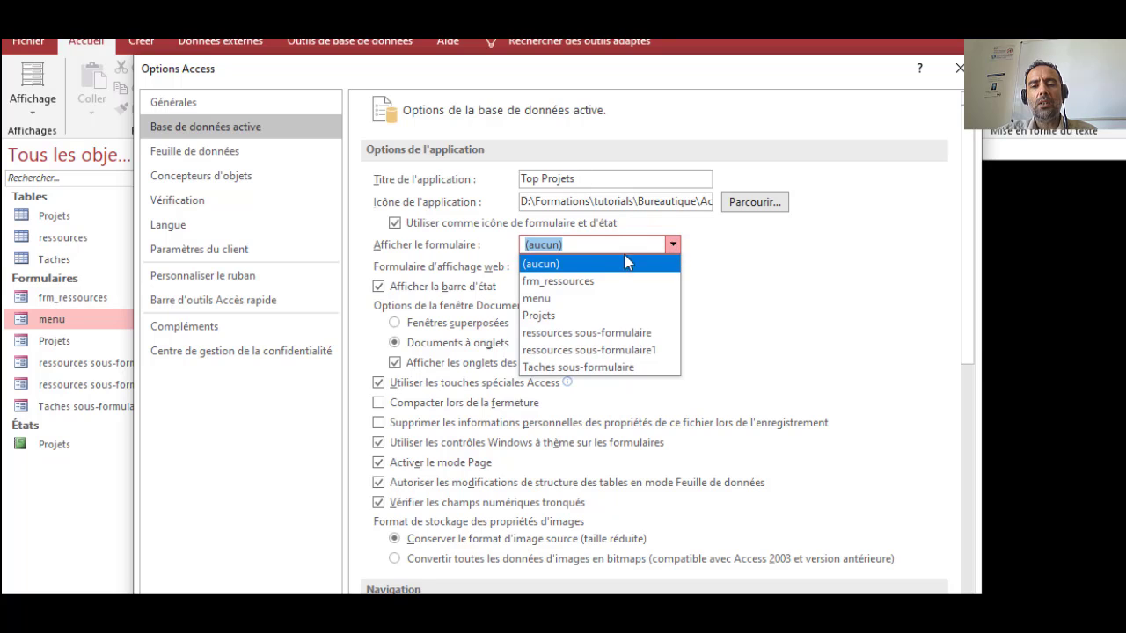
left_click(545, 300)
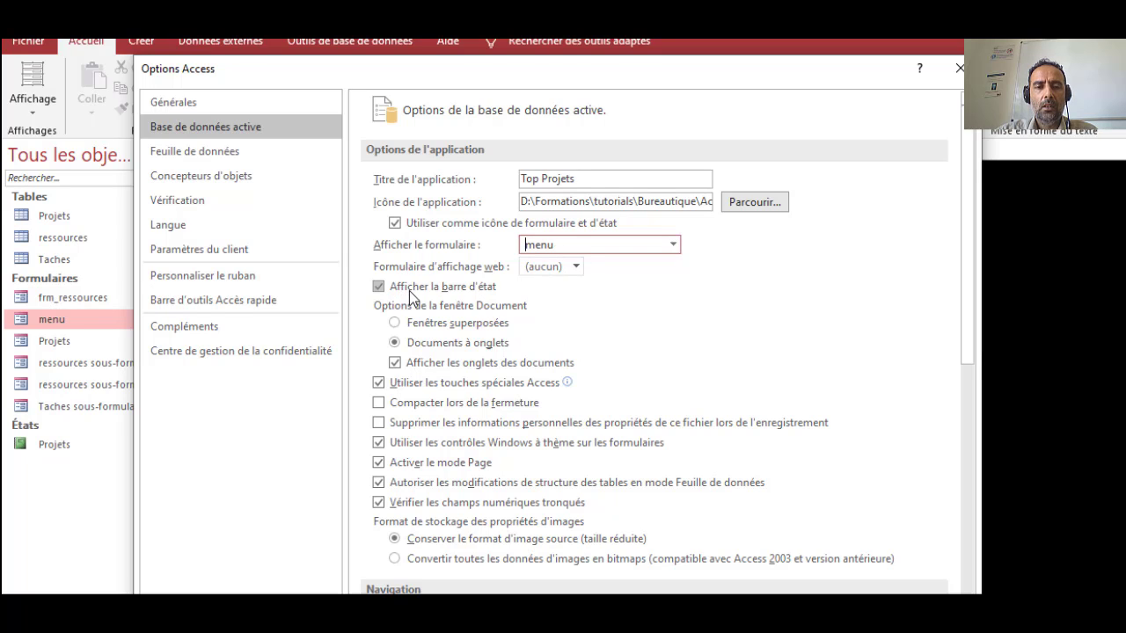
Step: Turn off the status bar and set the document window option to overlapping windows (Fenêtres superposées)
left_click(377, 290)
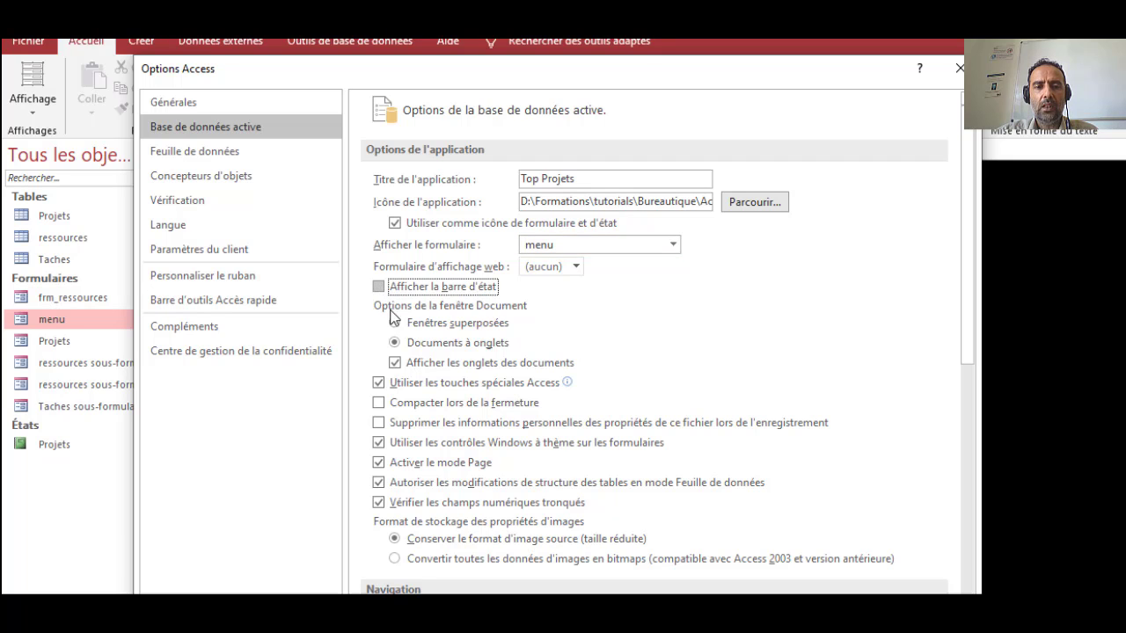
scroll(427, 298, "down", 1)
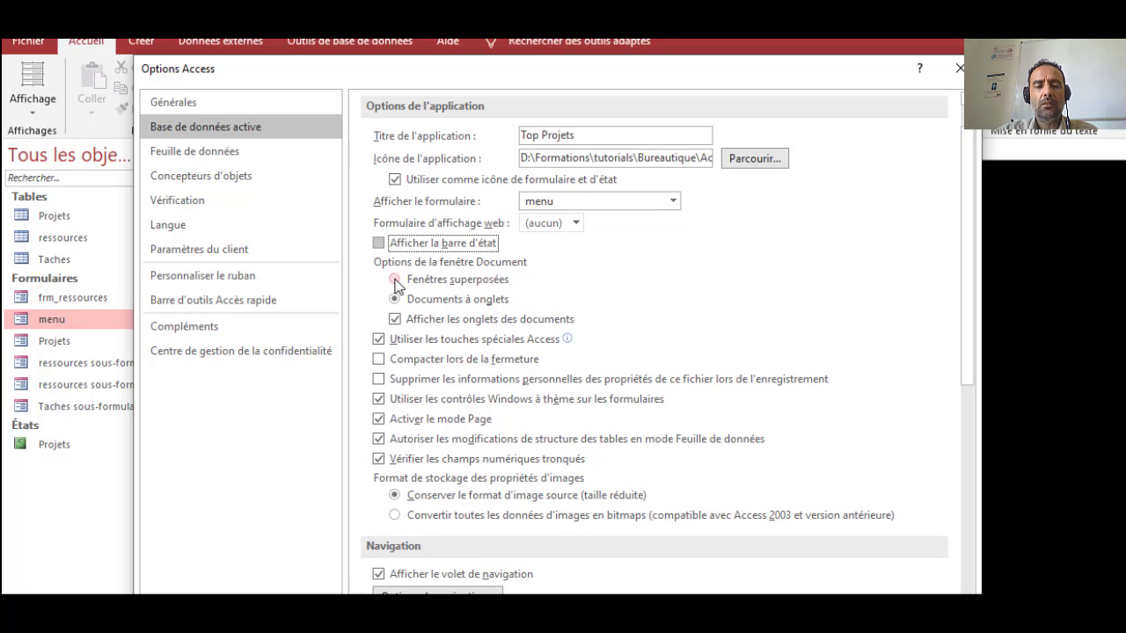
left_click(398, 280)
left_click(396, 299)
left_click(400, 282)
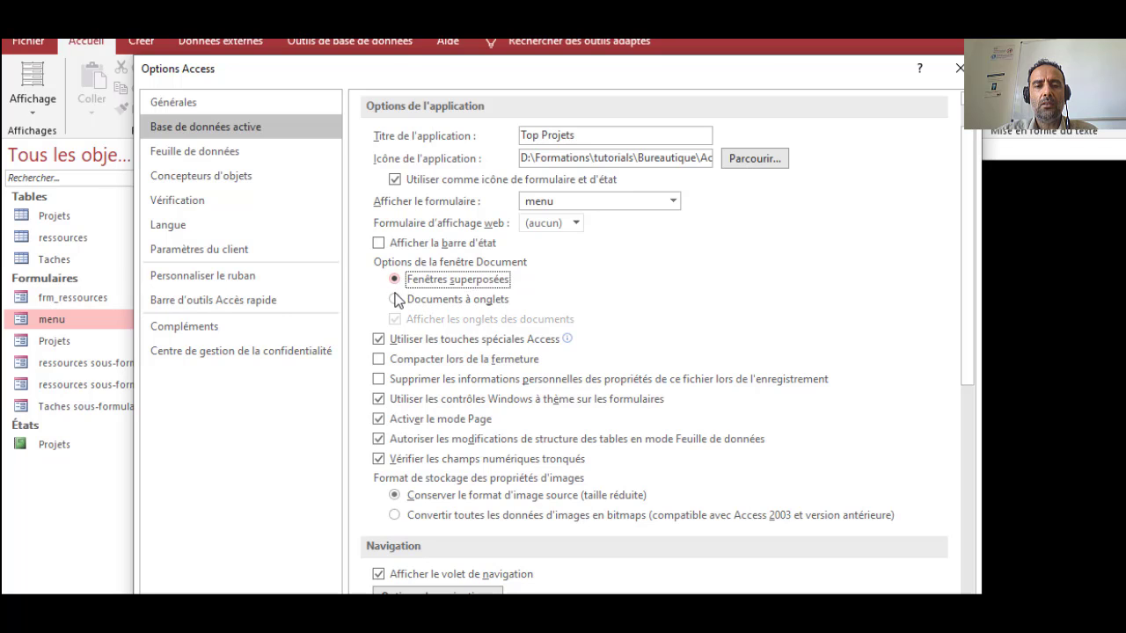
left_click(395, 300)
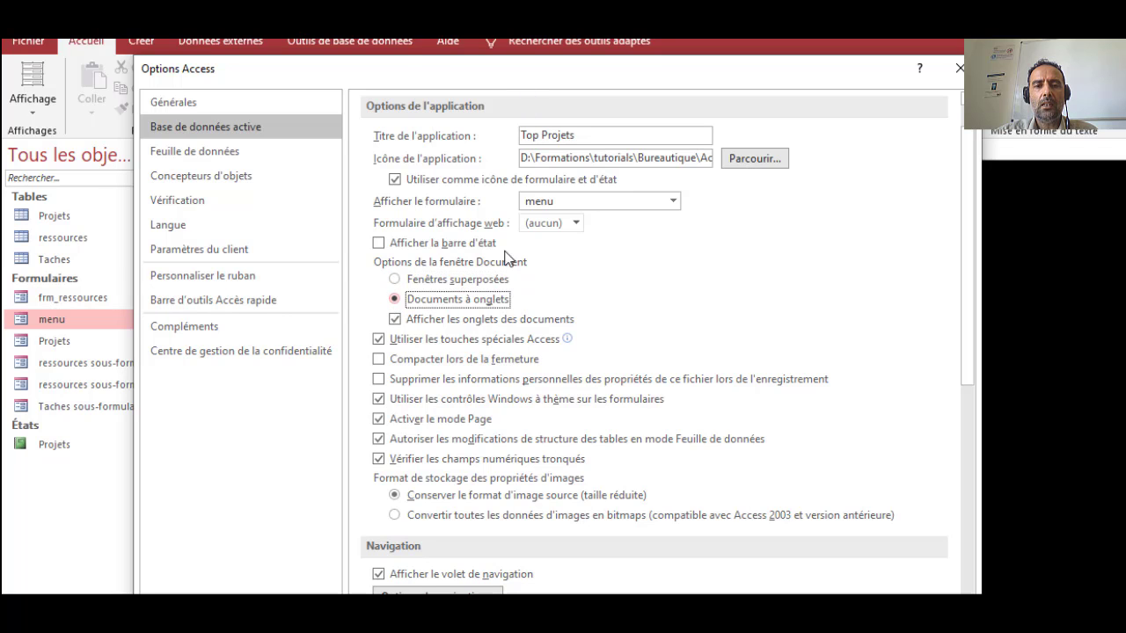
left_click_drag(509, 71, 442, 264)
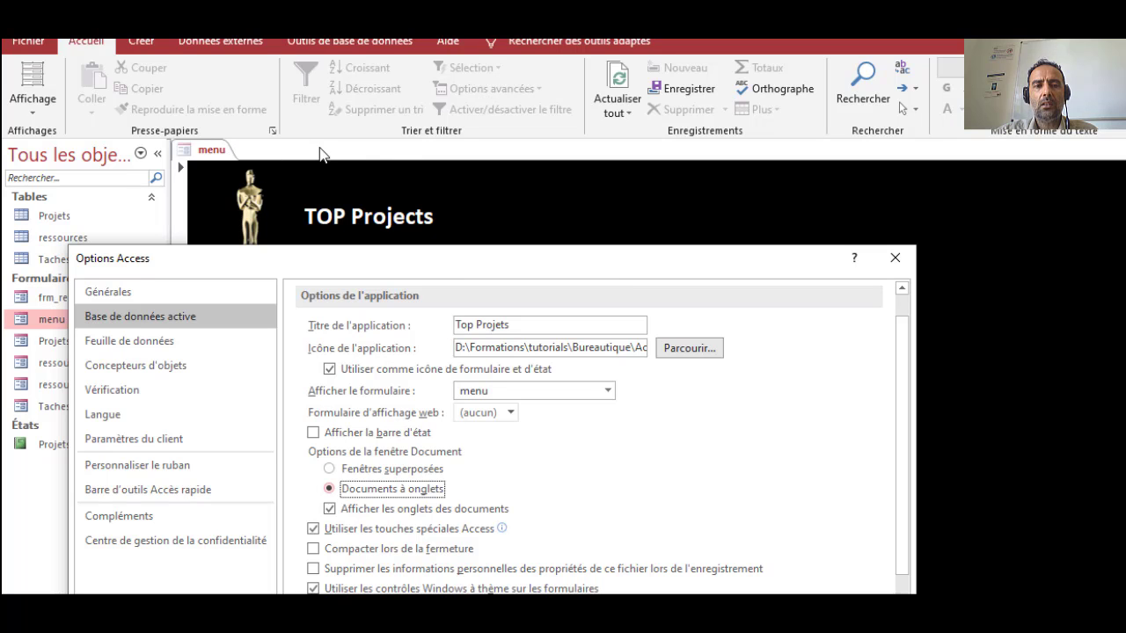
left_click_drag(485, 267, 592, 78)
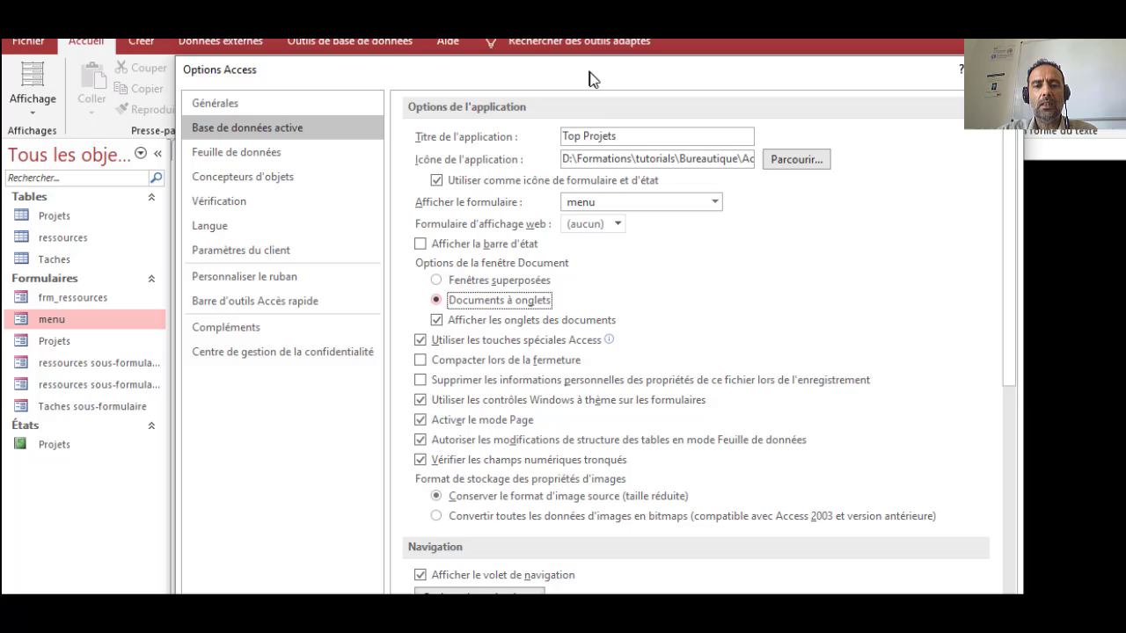
left_click(438, 281)
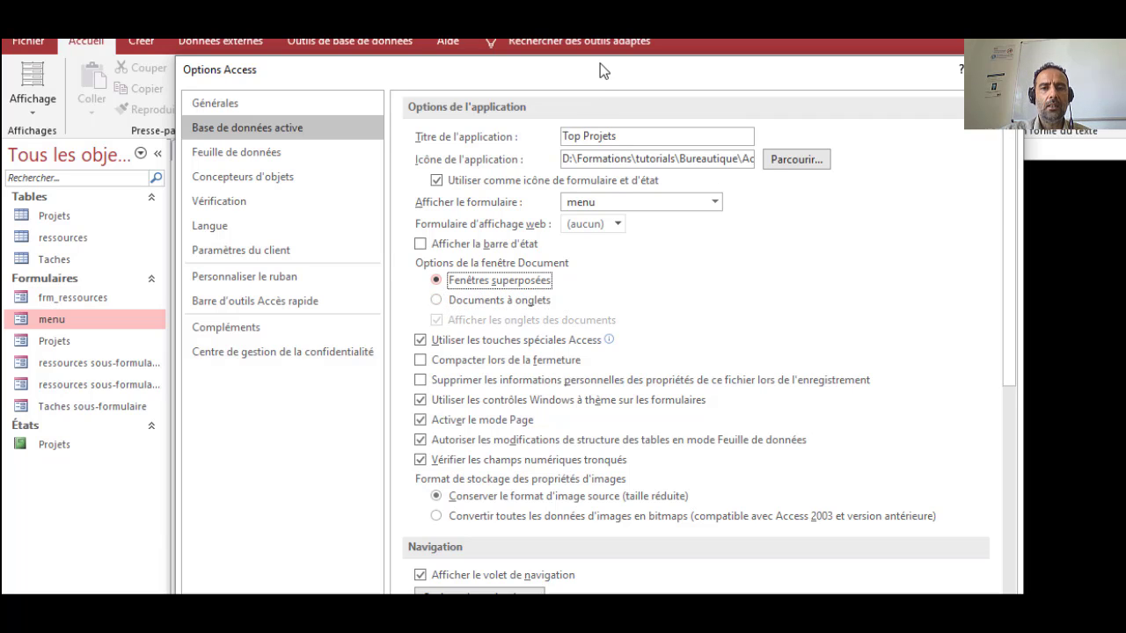
Step: Keep the Access special keys enabled and turn on compacting when the database closes (Compacter lors de la fermeture)
left_click_drag(600, 65, 595, 46)
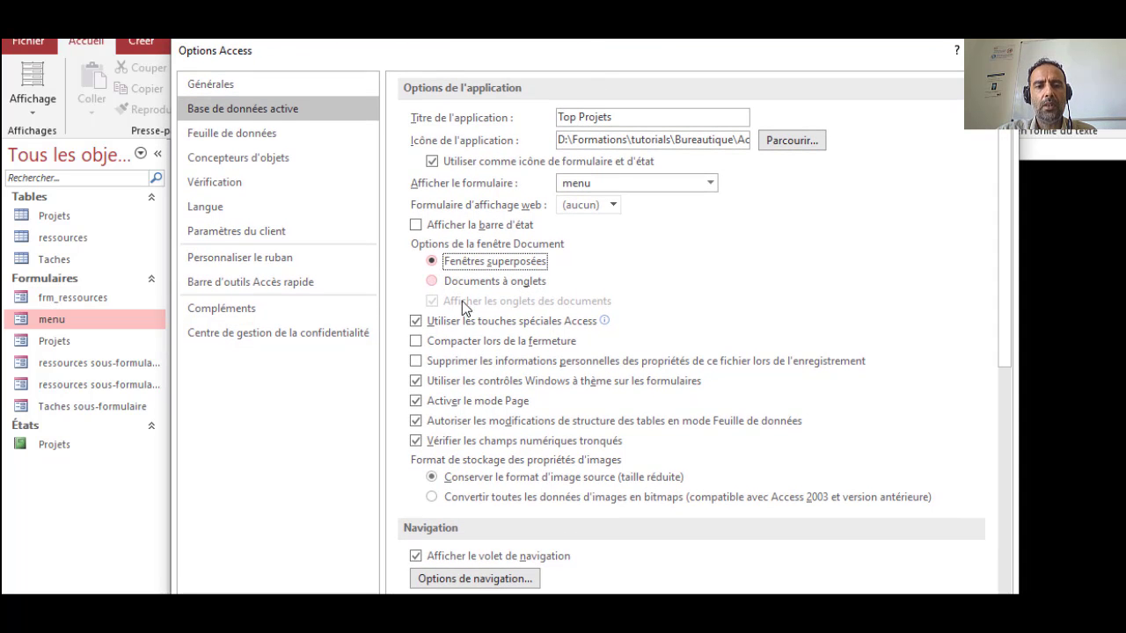
left_click(419, 329)
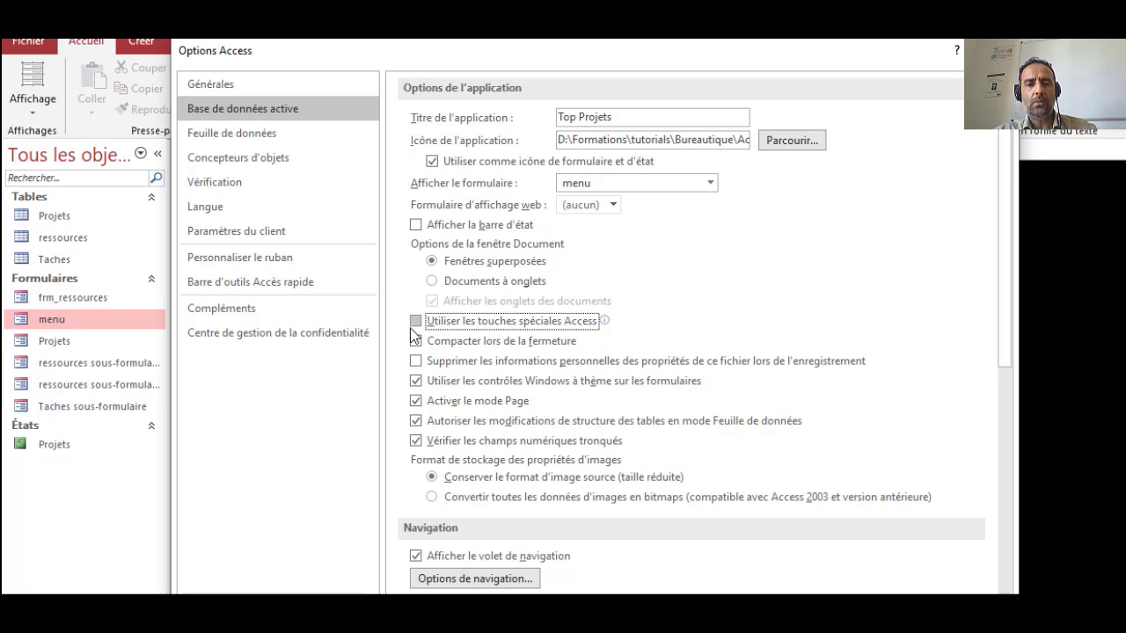
left_click(427, 324)
left_click(417, 324)
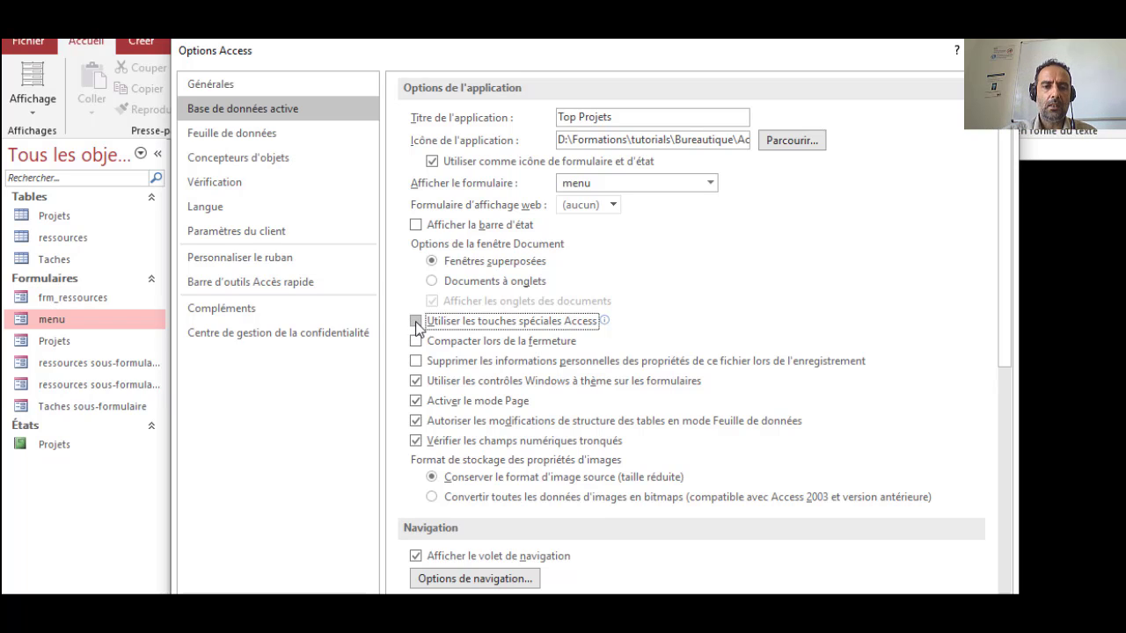
mouse_move(593, 320)
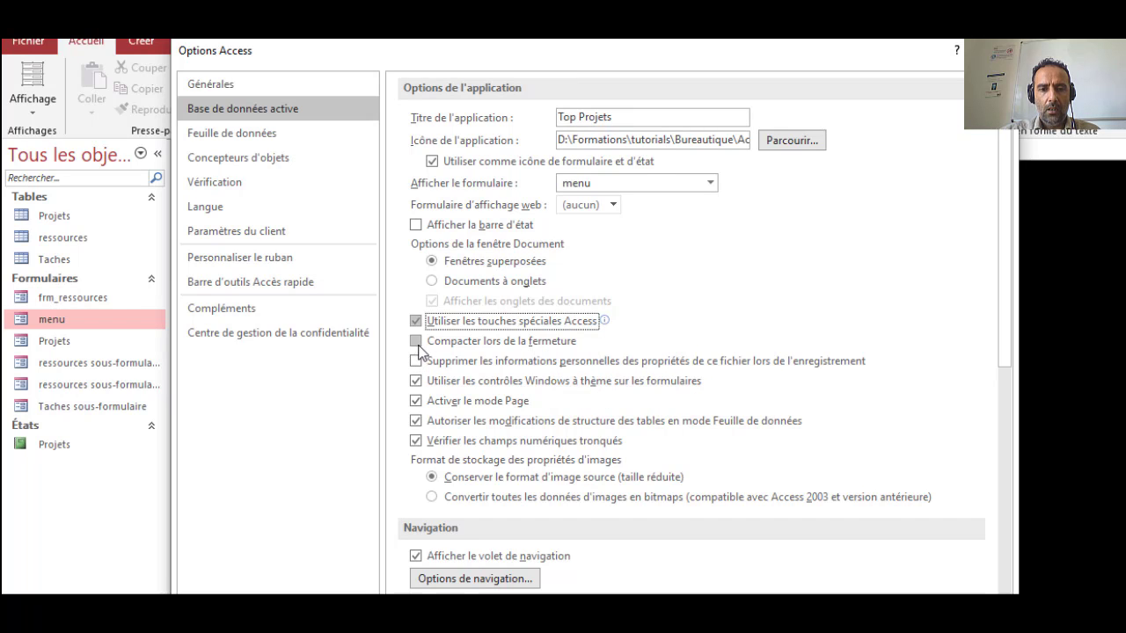
left_click(417, 344)
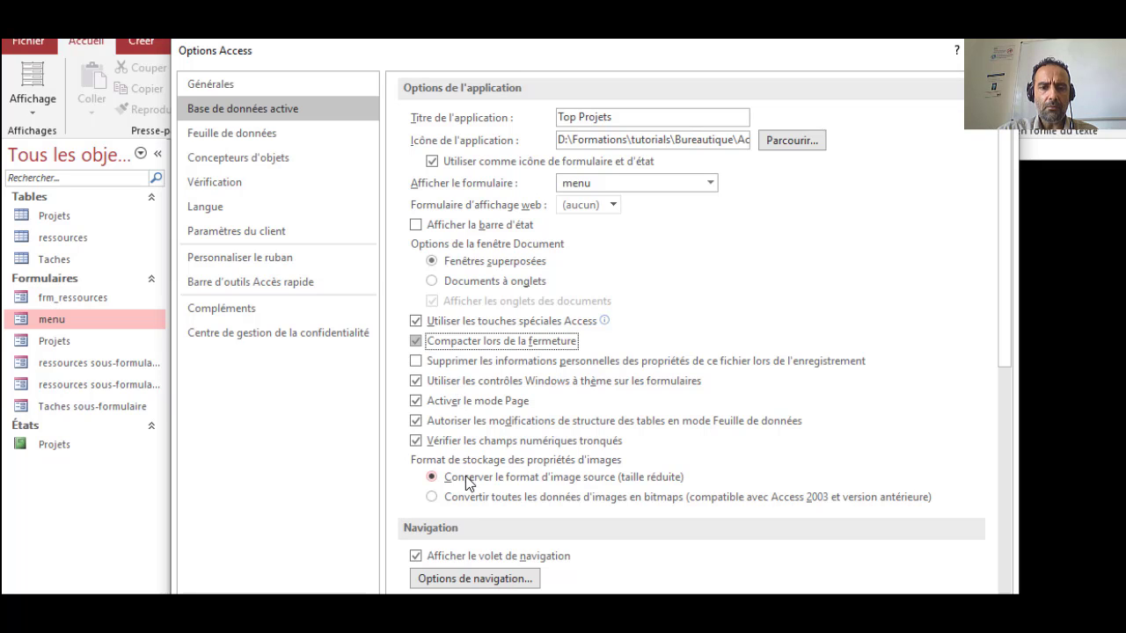
Step: Disallow full menus (Autoriser les menus complets) and default shortcut menus (Autoriser les menus contextuels par défaut) for the database
scroll(483, 477, "down", 1)
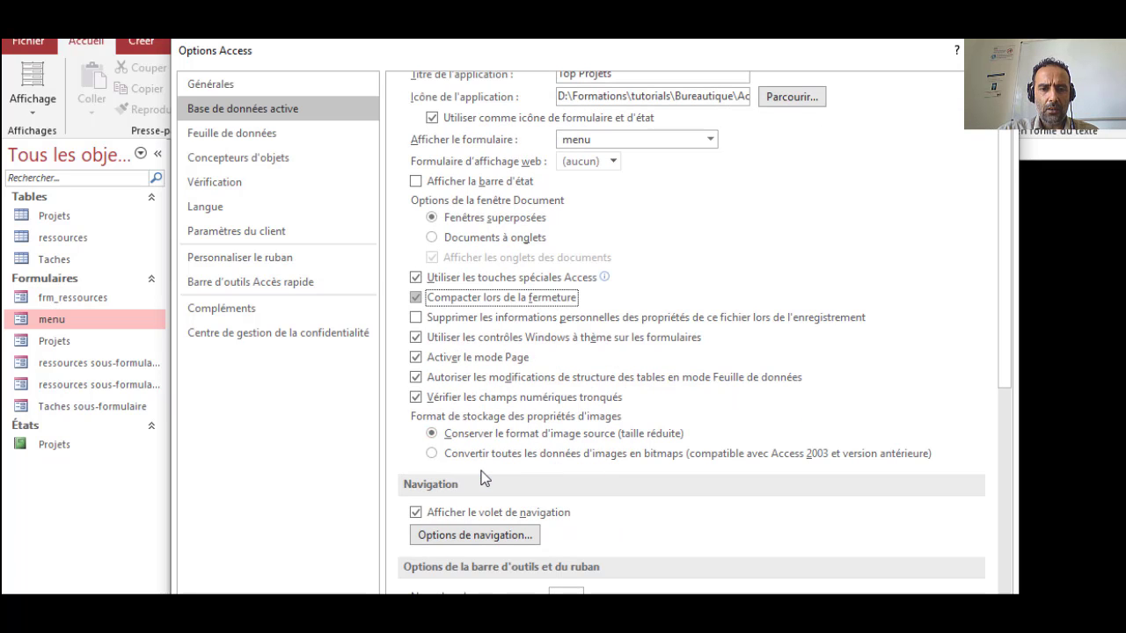
scroll(495, 458, "down", 1)
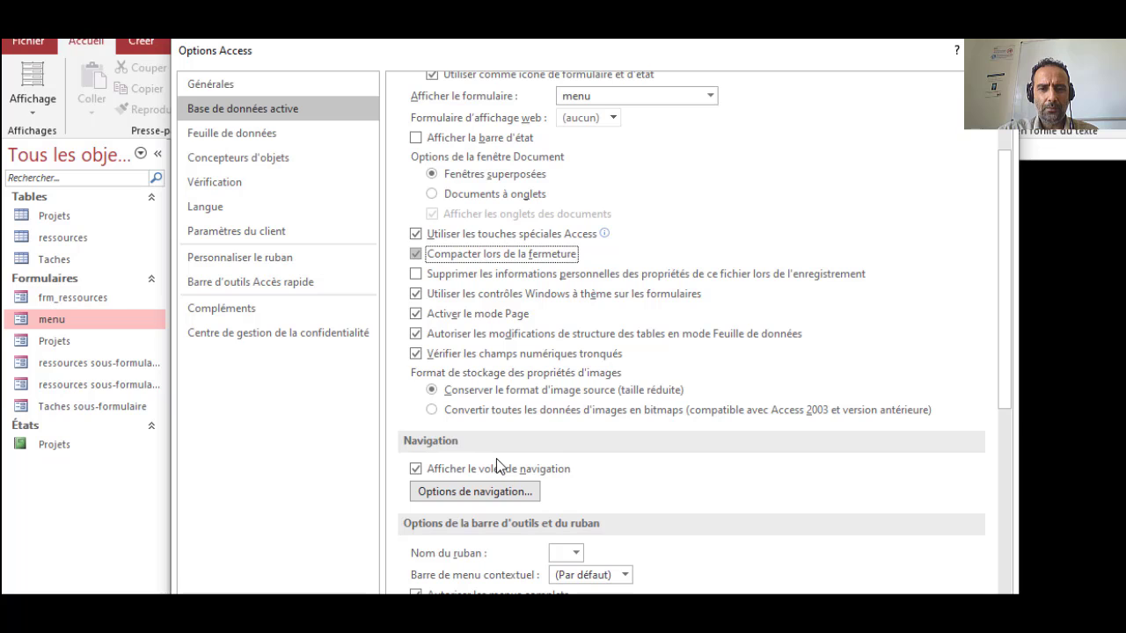
scroll(498, 468, "down", 6)
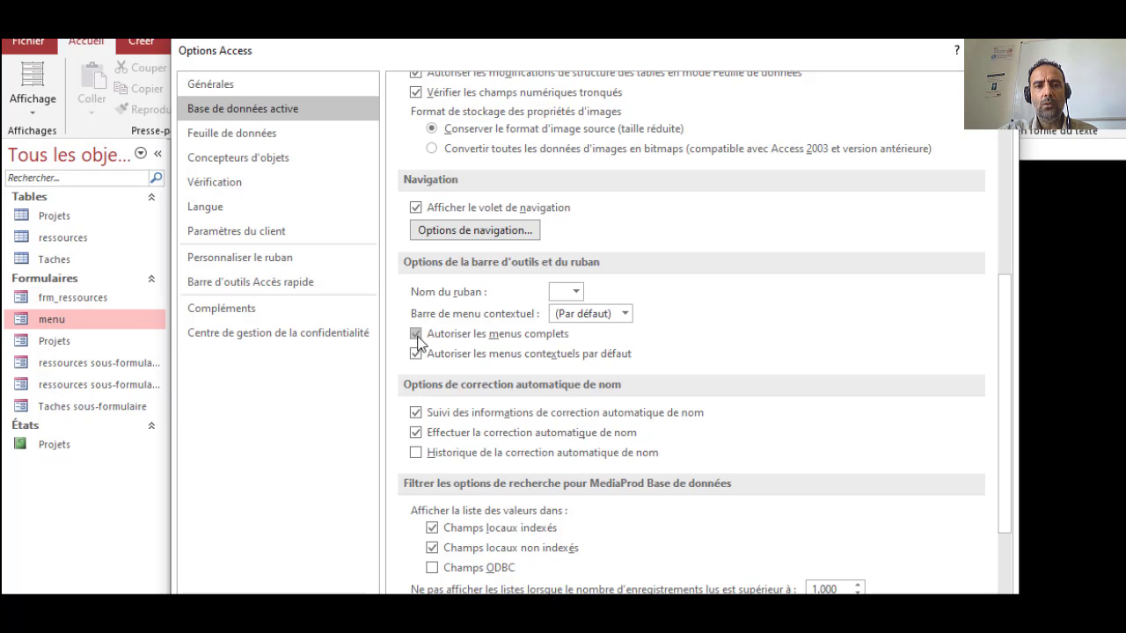
left_click_drag(545, 46, 543, 111)
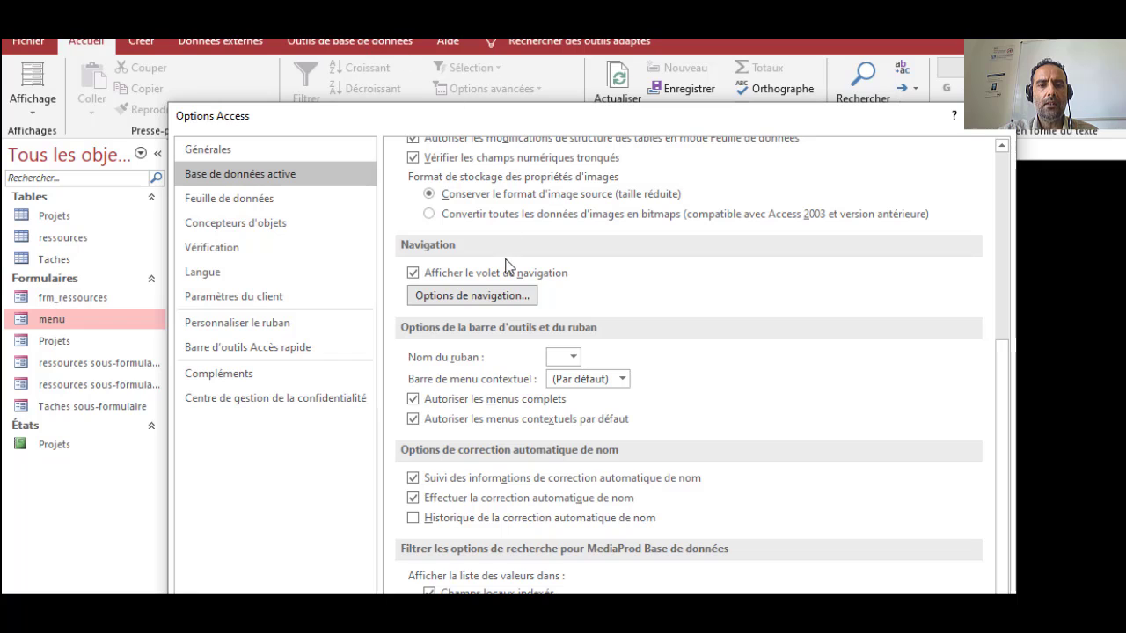
left_click(417, 400)
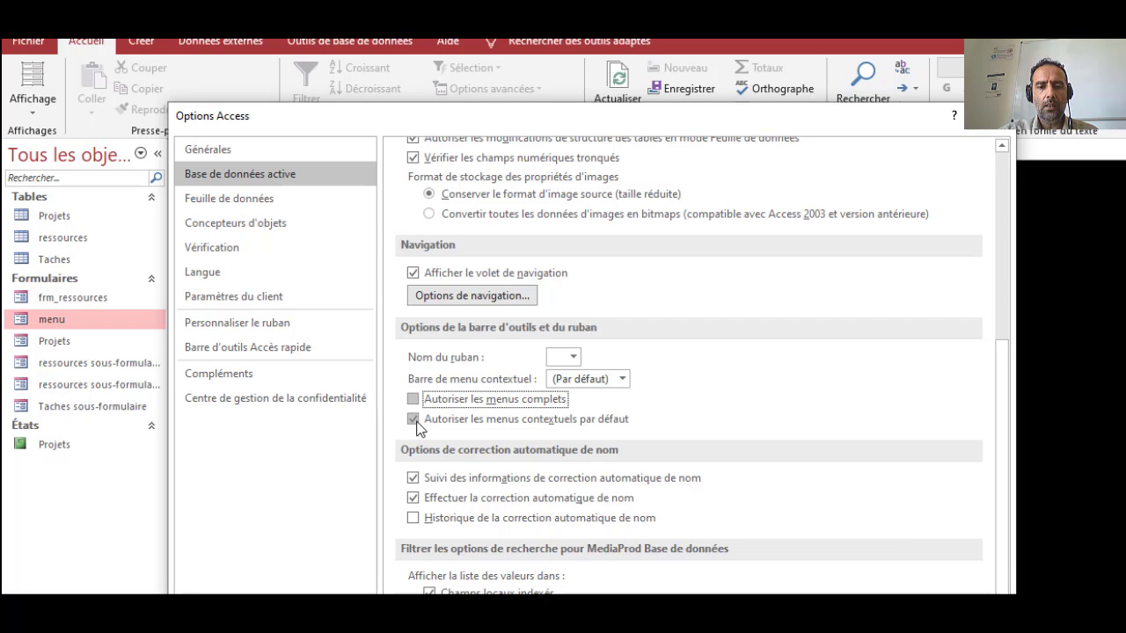
left_click(415, 421)
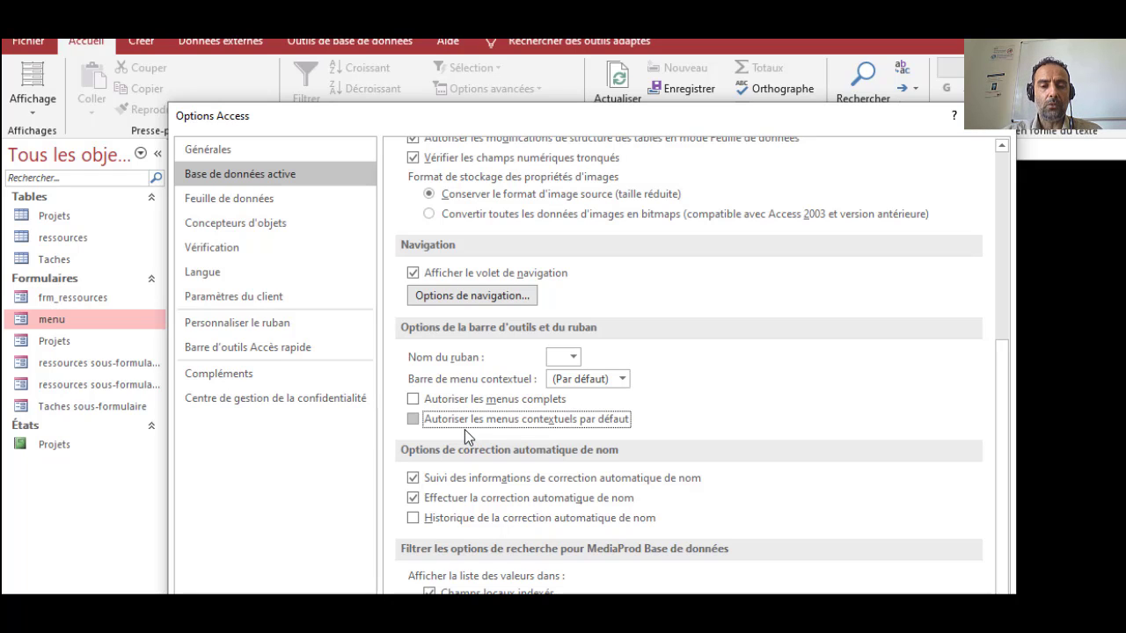
Step: Leave the remaining current-database options as they are, apply the settings and acknowledge the notice about reopening the database
scroll(512, 500, "down", 2)
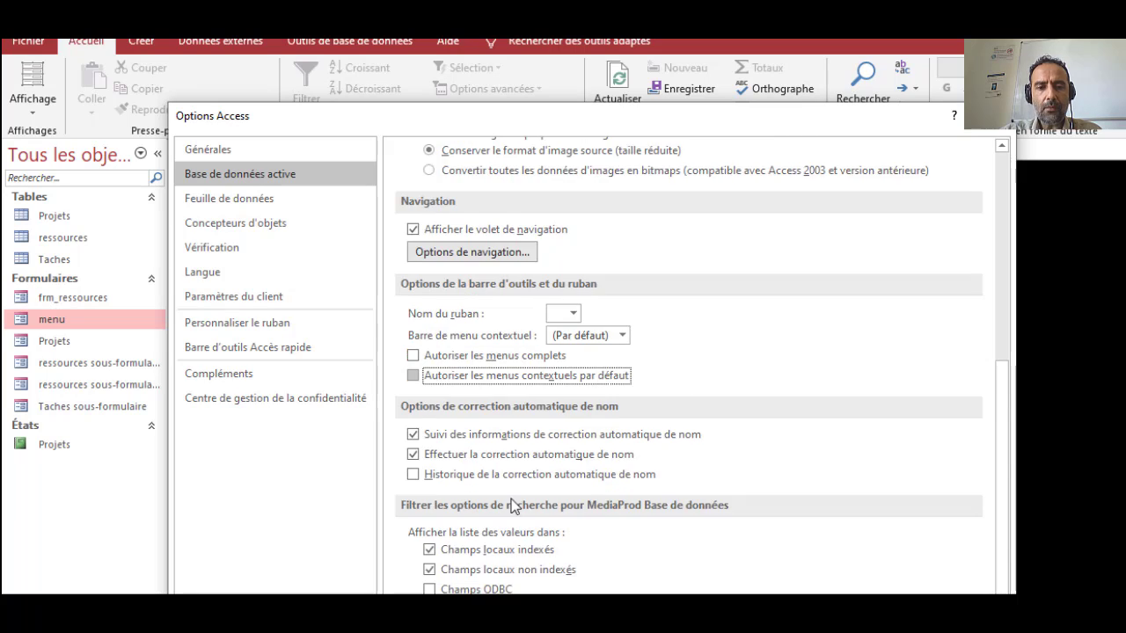
scroll(515, 508, "down", 1)
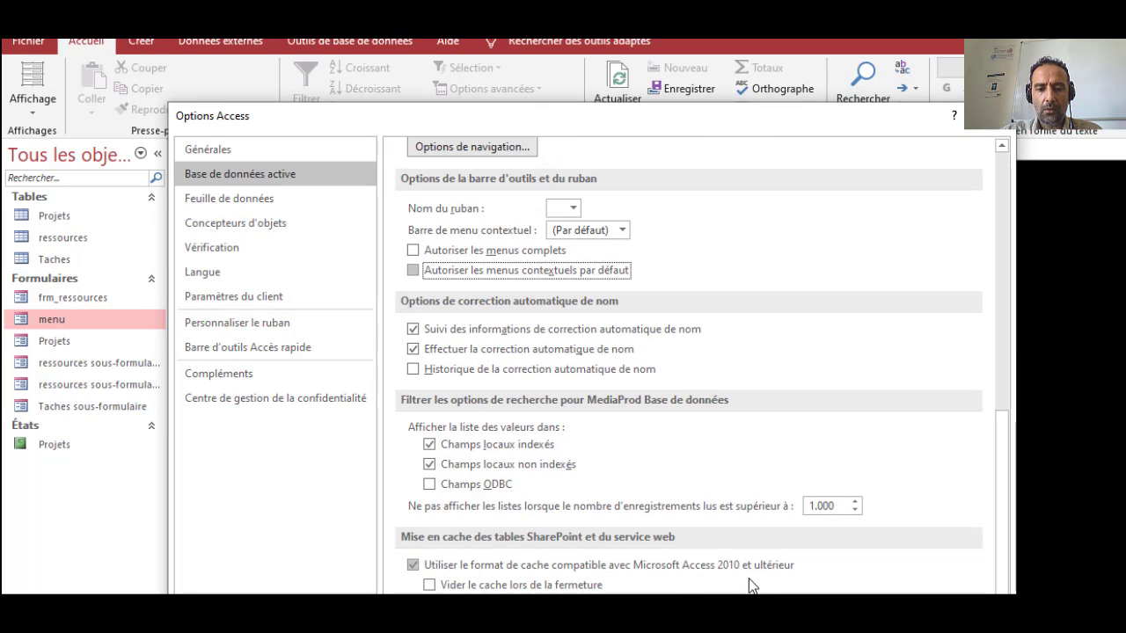
left_click_drag(737, 126, 669, 53)
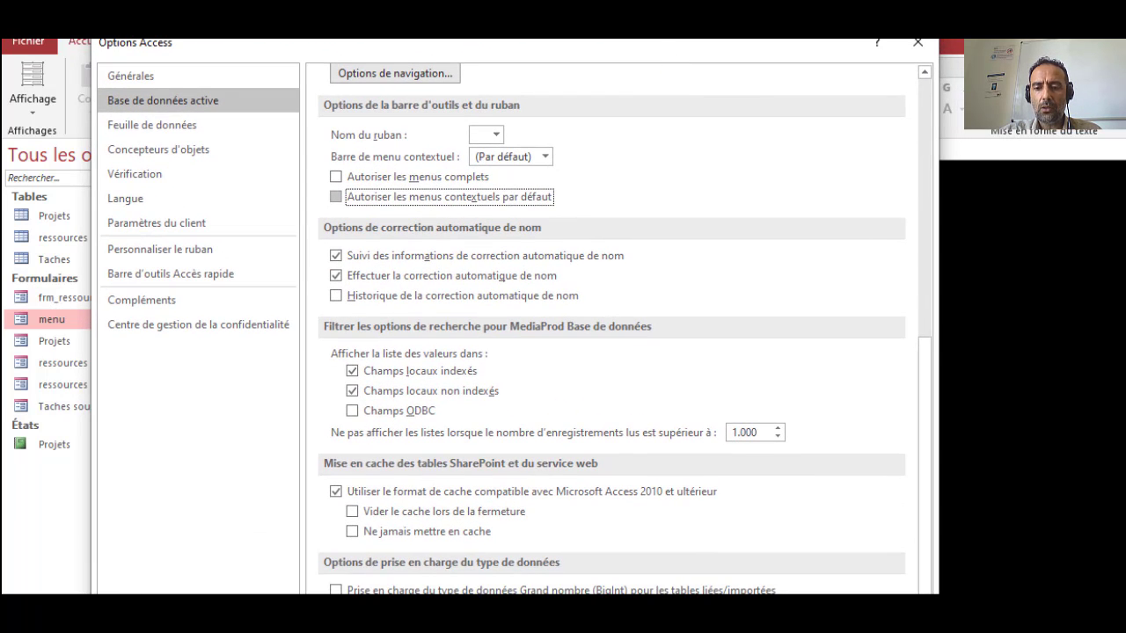
left_click(778, 613)
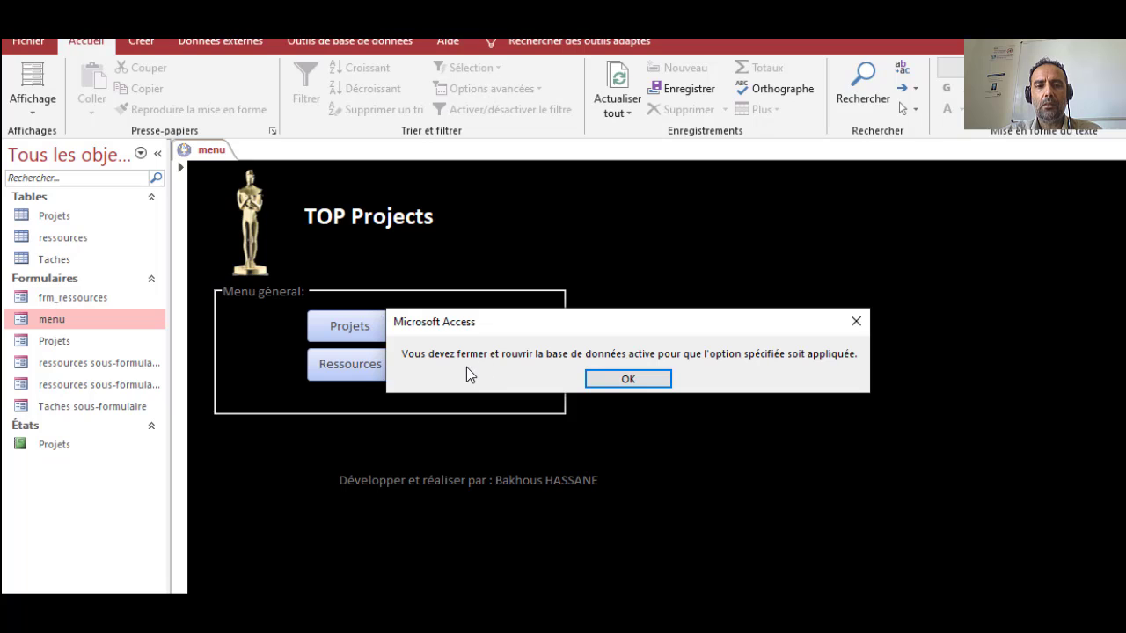
left_click(627, 380)
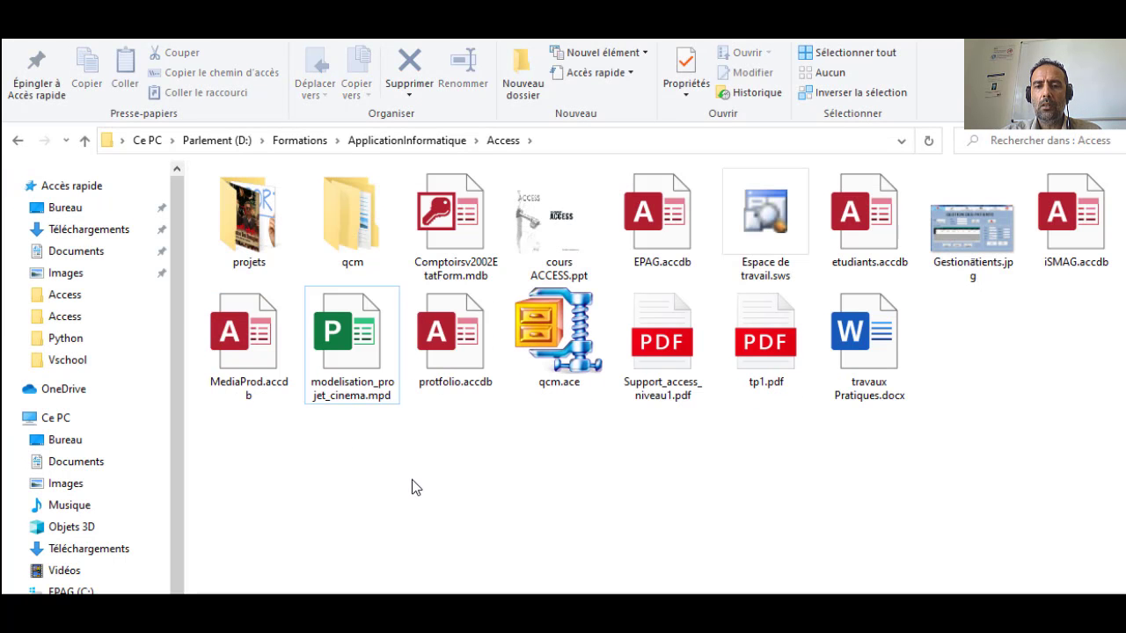
Step: Reopen MediaProd.accdb from the ApplicationInformatique\Access folder and reposition the menu form window toward the middle of the workspace
double_click(264, 387)
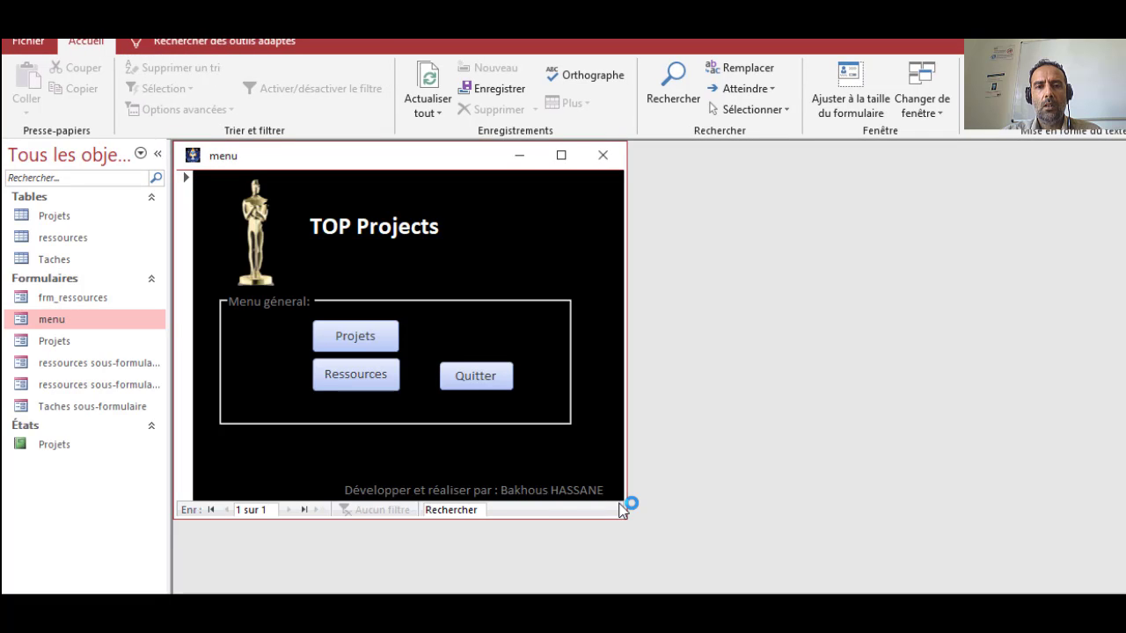
left_click_drag(308, 164, 418, 189)
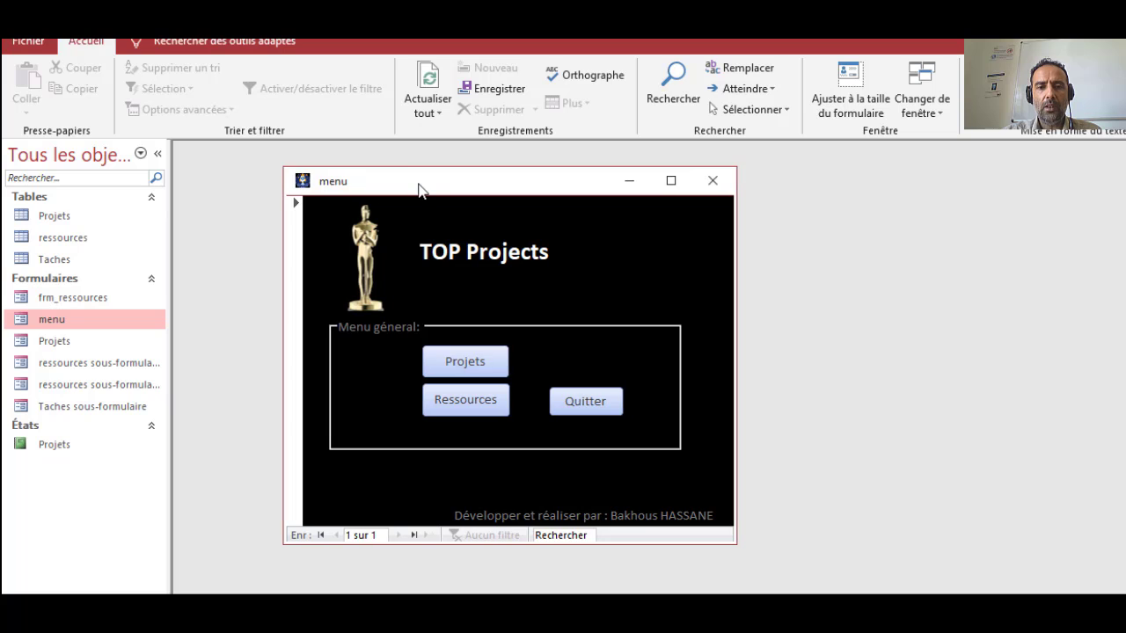